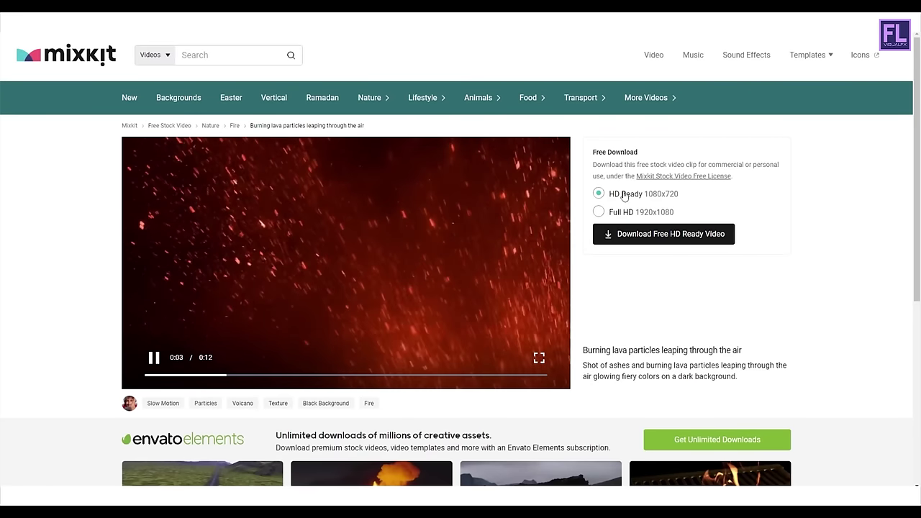
# Step: Select the Full HD 1920x1080 download option for the burning lava particles clip
pyautogui.click(623, 212)
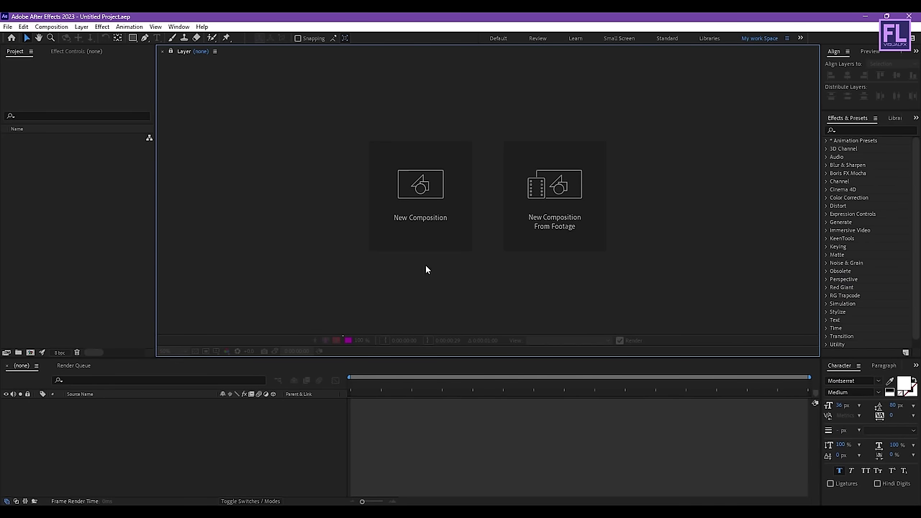
# Step: Switch to After Effects and create a 1920x1080, 30 fps, 10-second composition named "Main Animation"
pyautogui.click(436, 181)
pyautogui.moveTo(400, 112); pyautogui.dragTo(475, 87)
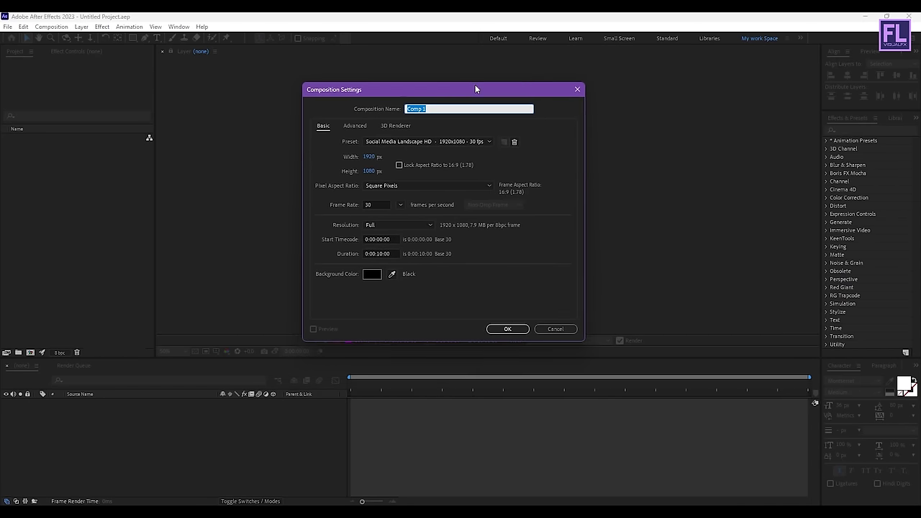
pyautogui.write('Main')
pyautogui.write('Animation')
pyautogui.click(506, 329)
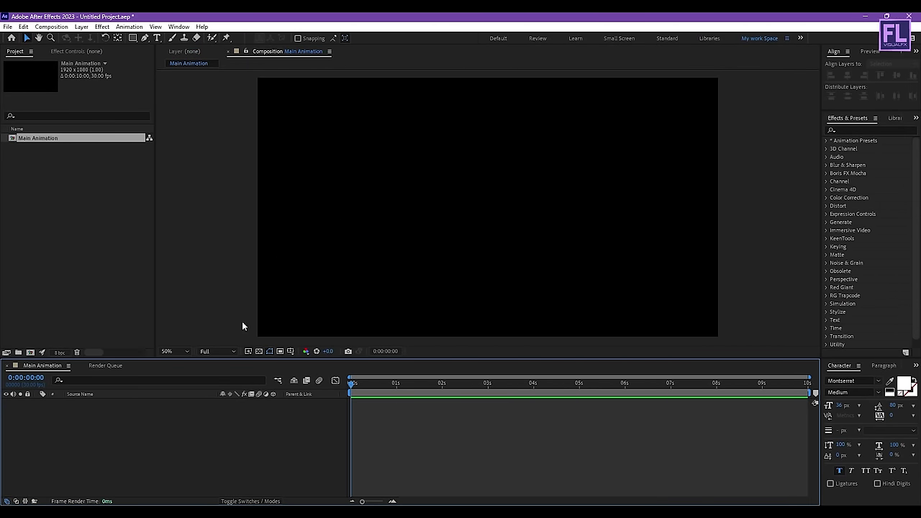
# Step: Import the logo image, the real-camera lens flare video and the Reflection Map video from the Project_files folder
pyautogui.click(195, 512)
pyautogui.moveTo(728, 254); pyautogui.dragTo(334, 136)
pyautogui.moveTo(344, 40); pyautogui.dragTo(521, 74)
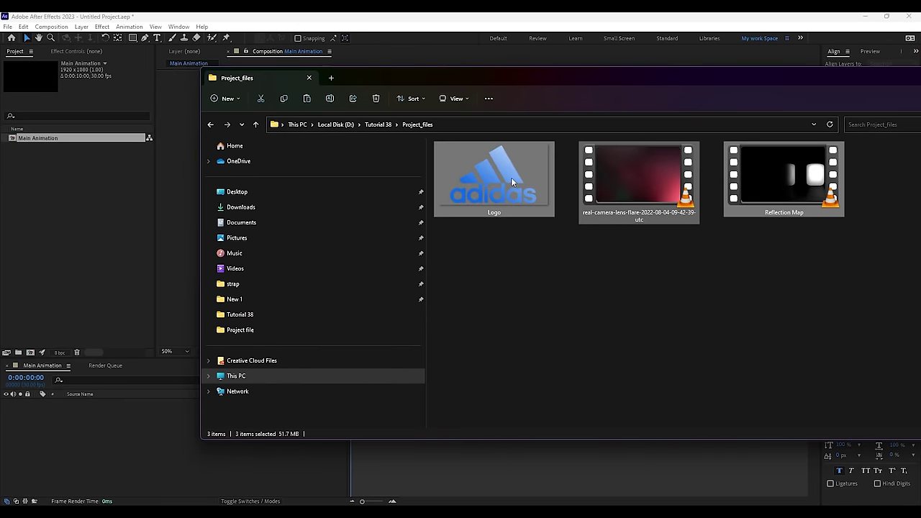
pyautogui.moveTo(519, 177); pyautogui.dragTo(79, 200)
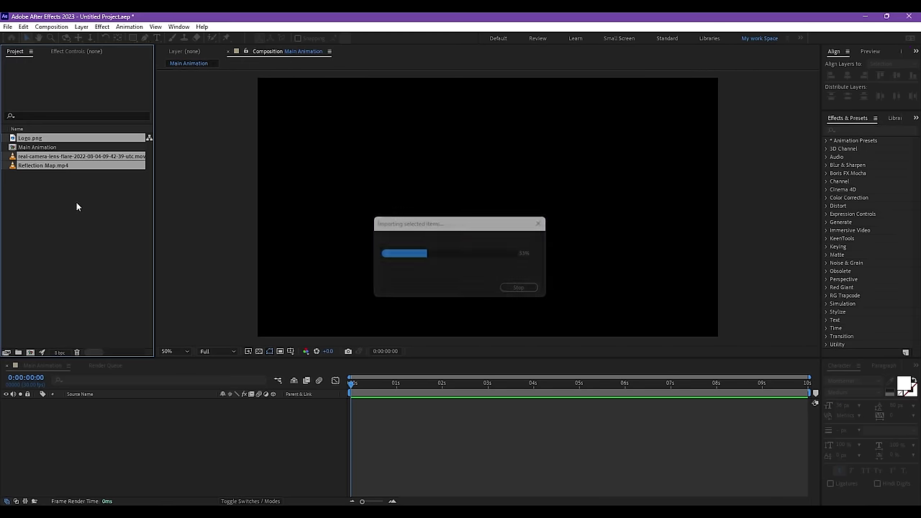
pyautogui.click(80, 249)
# Step: Add Logo.png to the Main Animation timeline as a layer
pyautogui.click(30, 138)
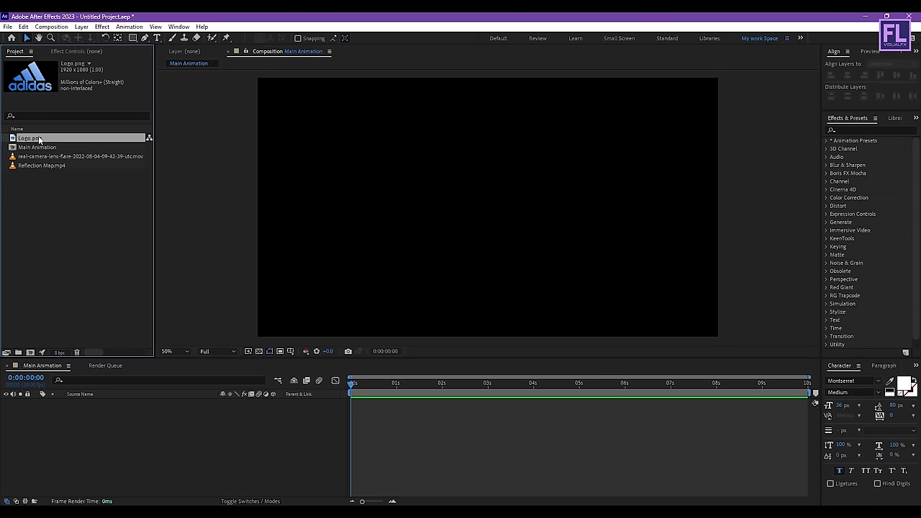
pyautogui.moveTo(31, 140); pyautogui.dragTo(92, 427)
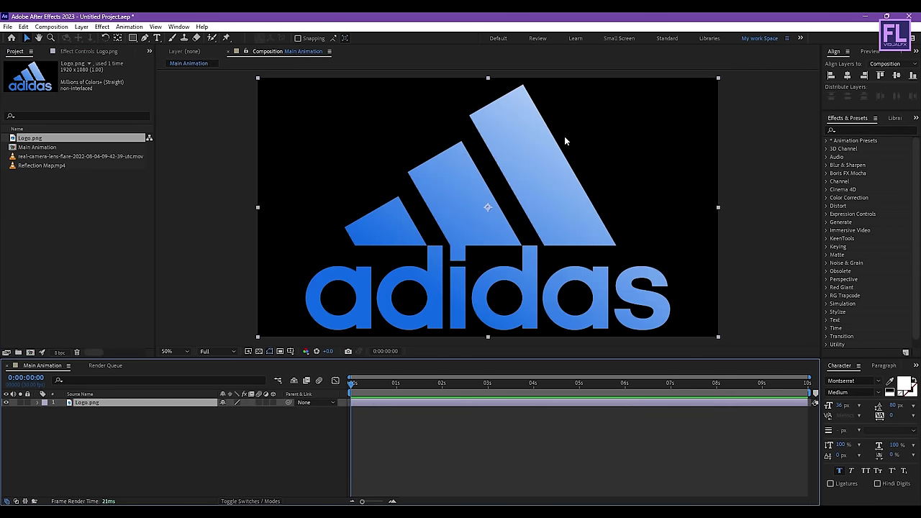
pyautogui.moveTo(720, 212)
pyautogui.mouseDown()
pyautogui.moveTo(733, 208)
pyautogui.moveTo(719, 207)
pyautogui.mouseUp()
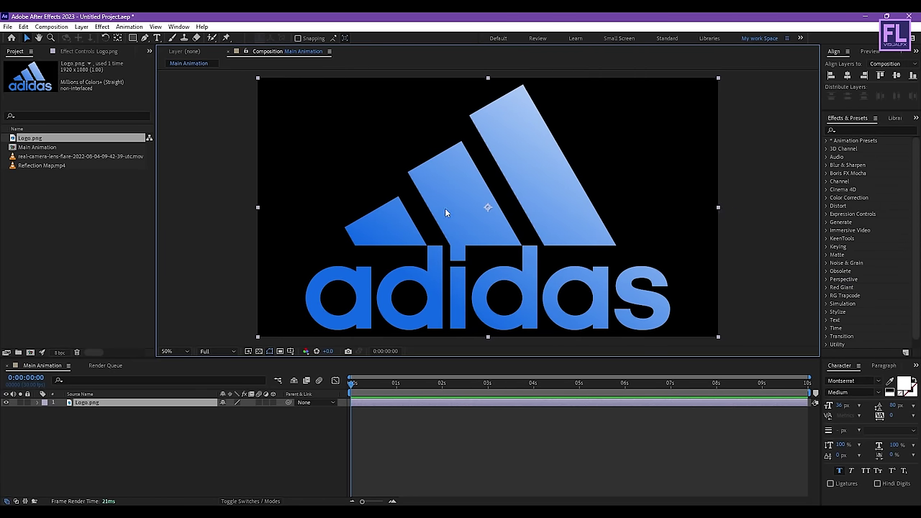
pyautogui.click(132, 441)
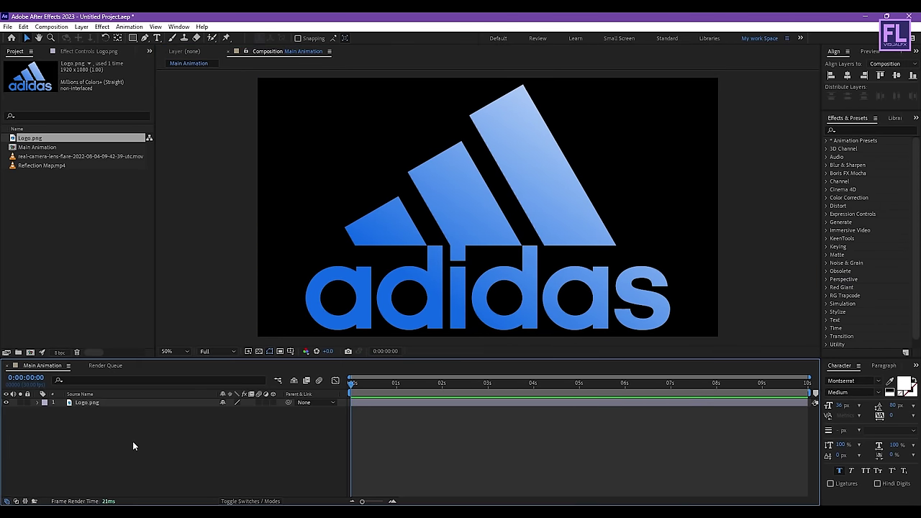
# Step: Pre-compose the logo layer as "Logo", moving all attributes into the new composition
pyautogui.click(81, 404)
pyautogui.rightClick(109, 406)
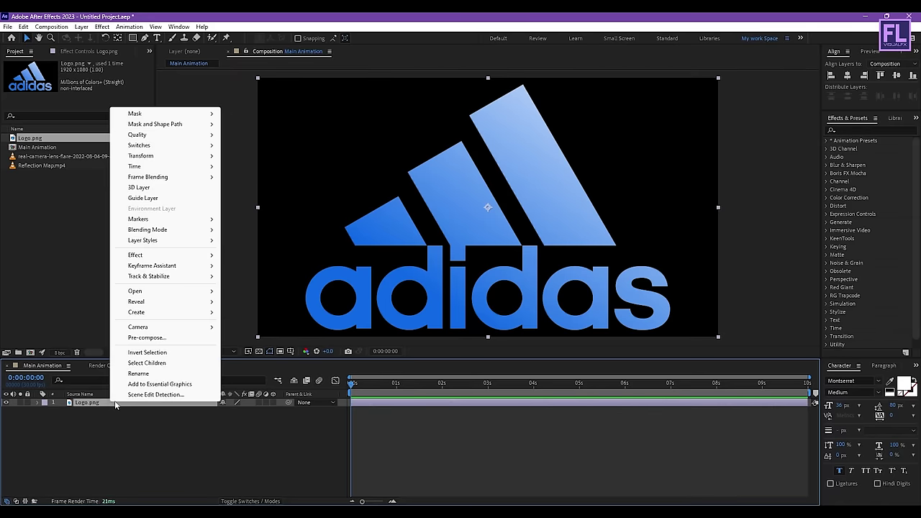
pyautogui.click(159, 335)
pyautogui.click(311, 274)
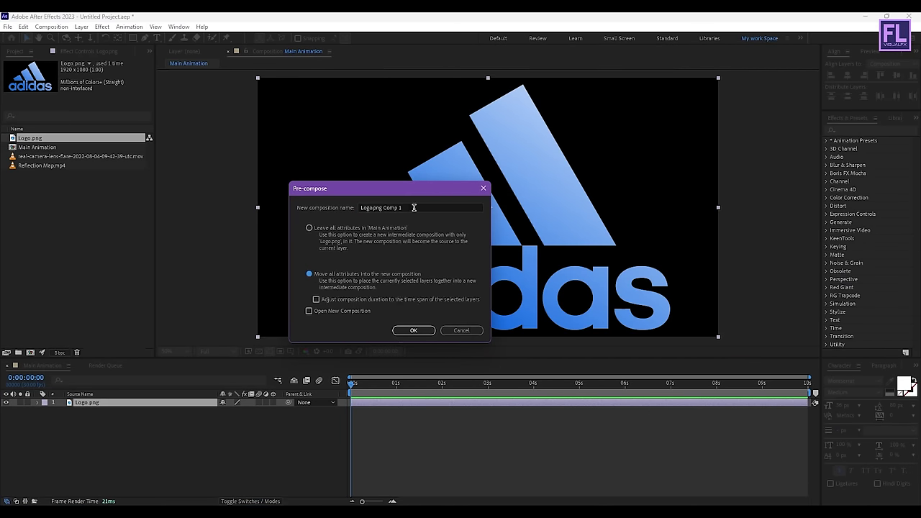
pyautogui.moveTo(414, 208); pyautogui.dragTo(300, 206)
pyautogui.write('Logo')
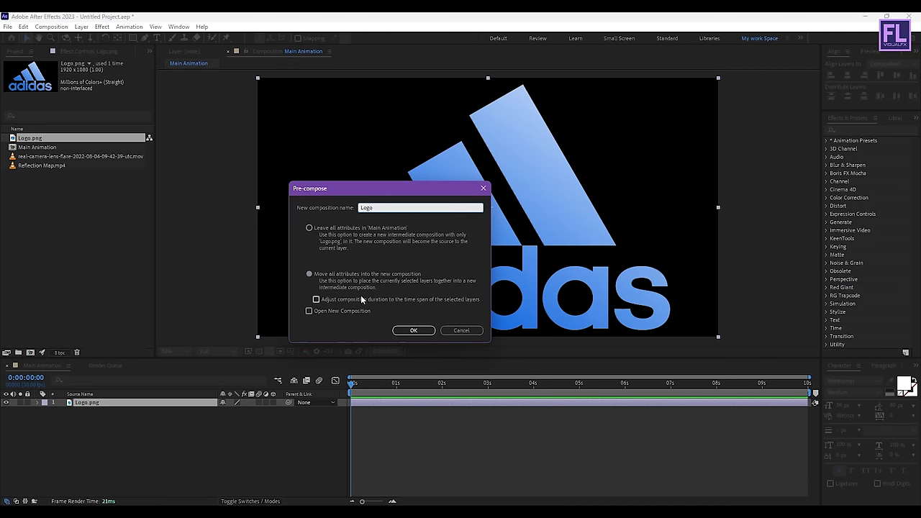
pyautogui.click(414, 331)
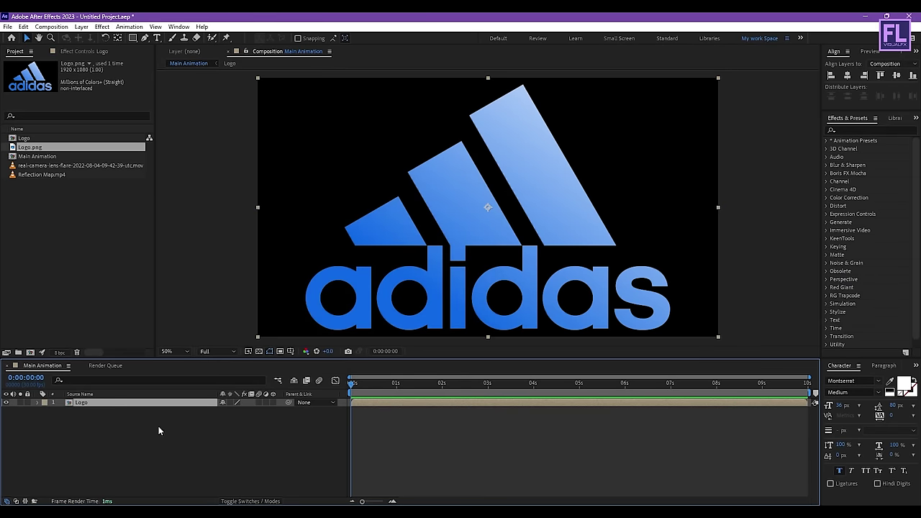
# Step: Find the CC Ball Action effect and apply it to the Logo layer
pyautogui.click(847, 130)
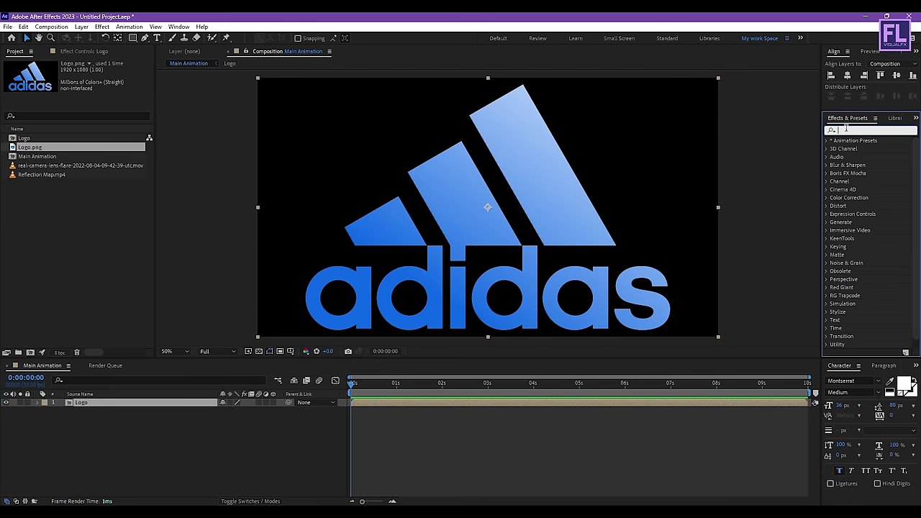
pyautogui.write('cc')
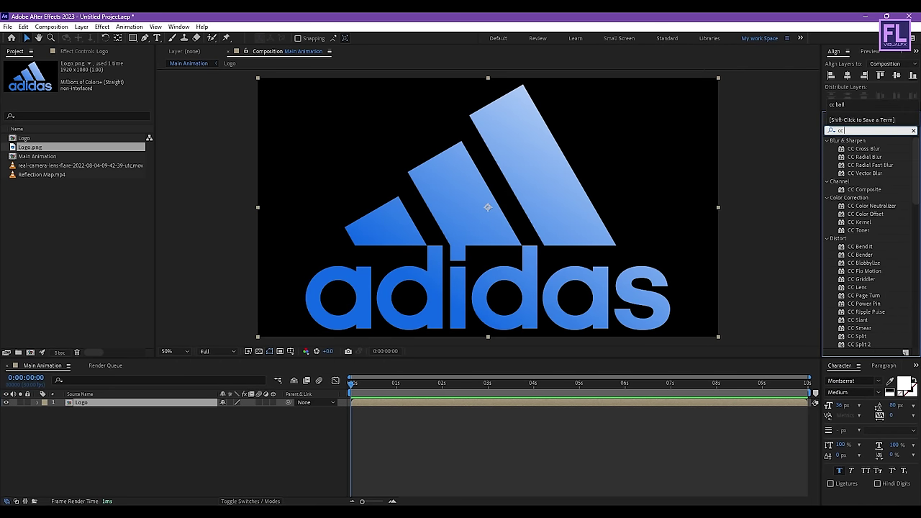
pyautogui.write(' ball')
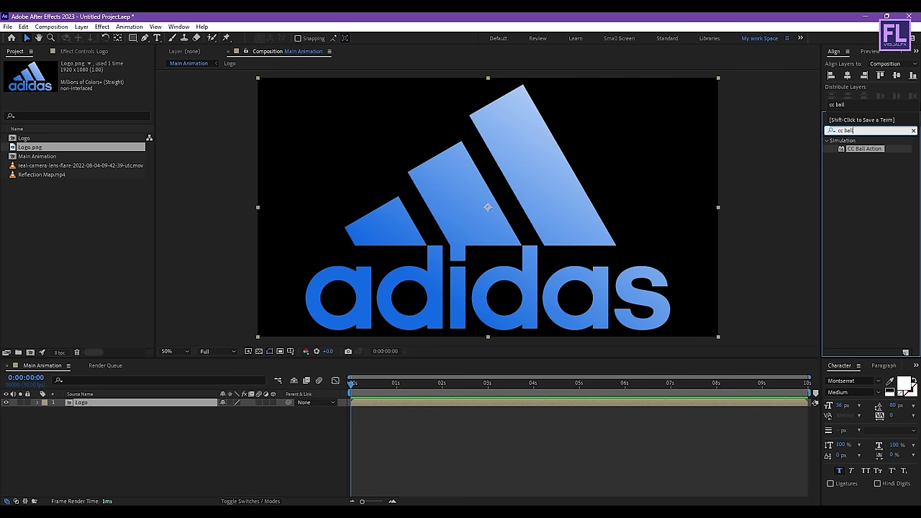
pyautogui.moveTo(867, 149); pyautogui.dragTo(507, 221)
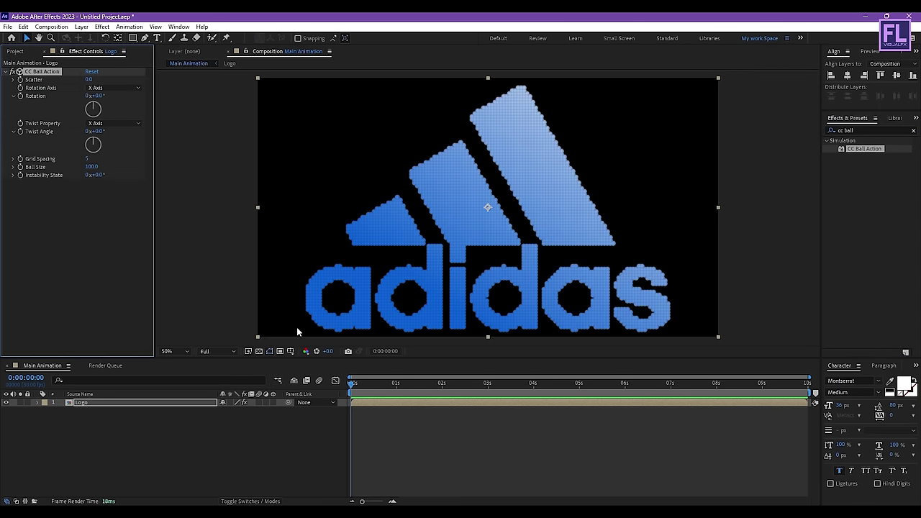
# Step: Keyframe CC Ball Action's Scatter at 27 on the first frame and at 0 at 0:00:02:10
pyautogui.moveTo(353, 387)
pyautogui.mouseDown()
pyautogui.moveTo(447, 386)
pyautogui.moveTo(347, 388)
pyautogui.mouseUp()
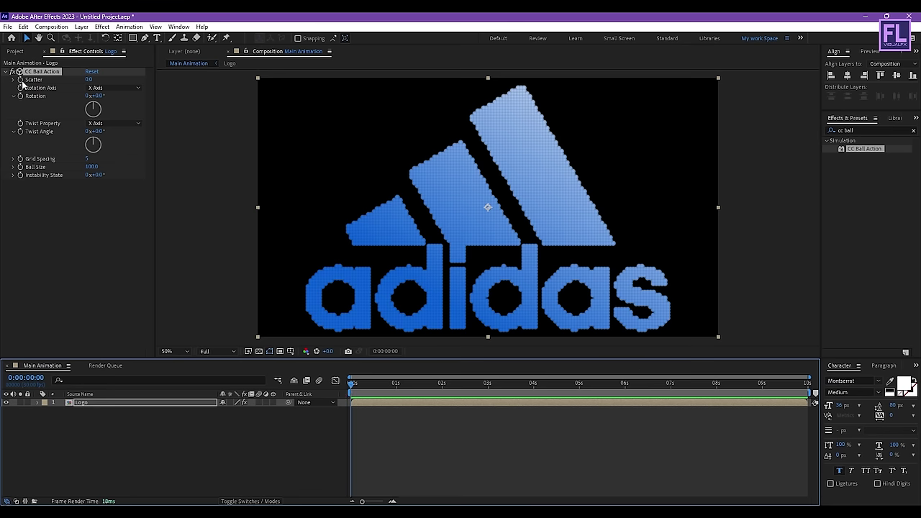
pyautogui.click(88, 79)
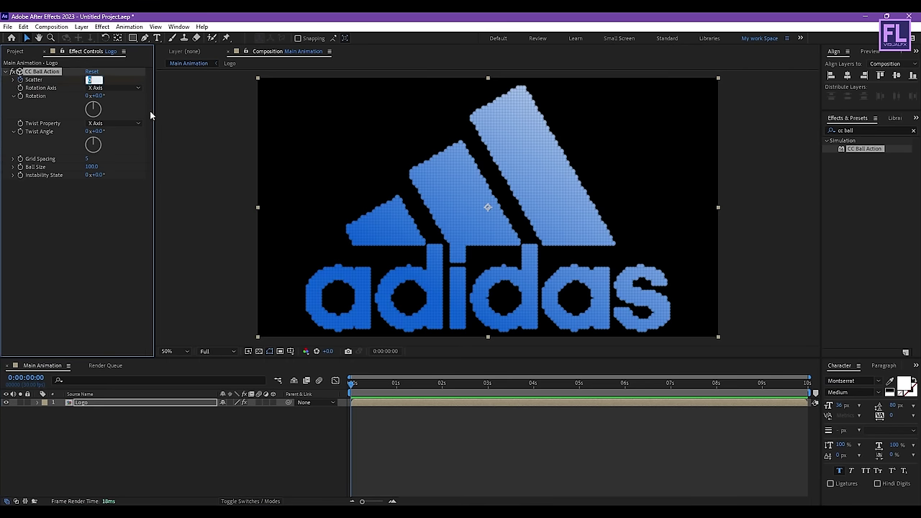
pyautogui.write('27')
pyautogui.press('Return')
pyautogui.moveTo(352, 387); pyautogui.dragTo(457, 396)
pyautogui.click(150, 109)
pyautogui.hotkey('ctrl', 'z')
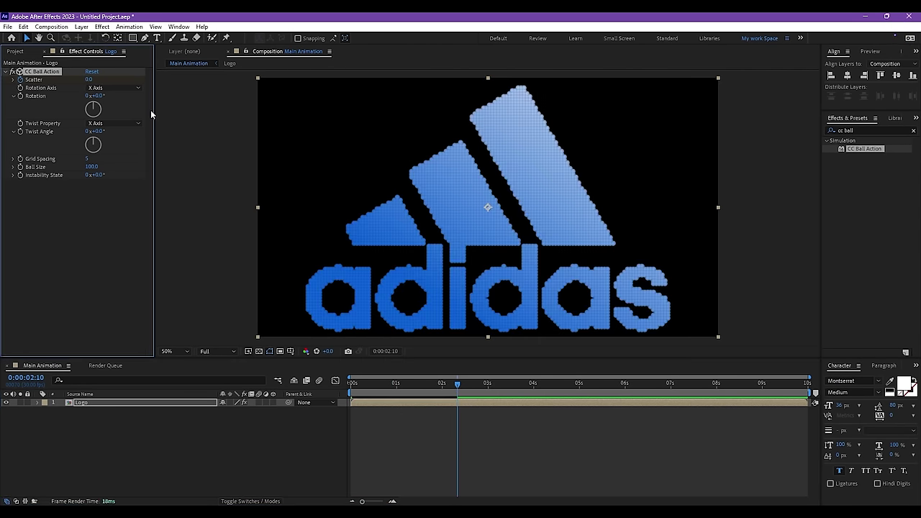
# Step: Add a Twist Angle keyframe of 190° at 0:00:00:10
pyautogui.moveTo(450, 387); pyautogui.dragTo(364, 388)
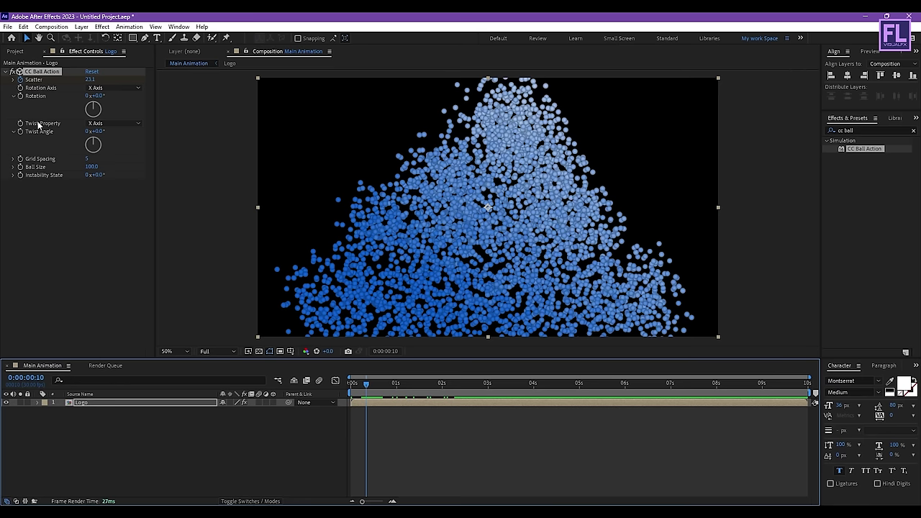
pyautogui.click(19, 135)
pyautogui.click(100, 131)
pyautogui.write('190')
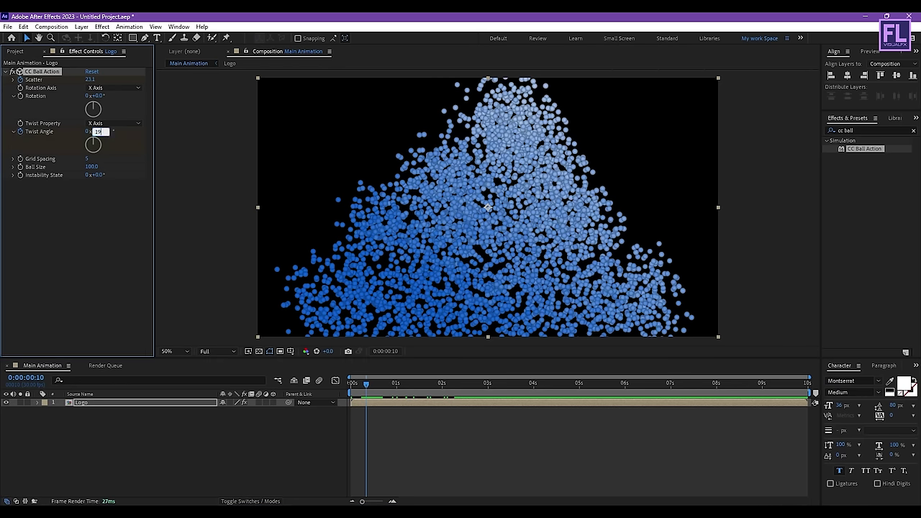
pyautogui.press('Return')
# Step: Keyframe the Twist Angle at 0° at 0:00:02:10 and check the untwisting motion
pyautogui.moveTo(366, 383); pyautogui.dragTo(457, 391)
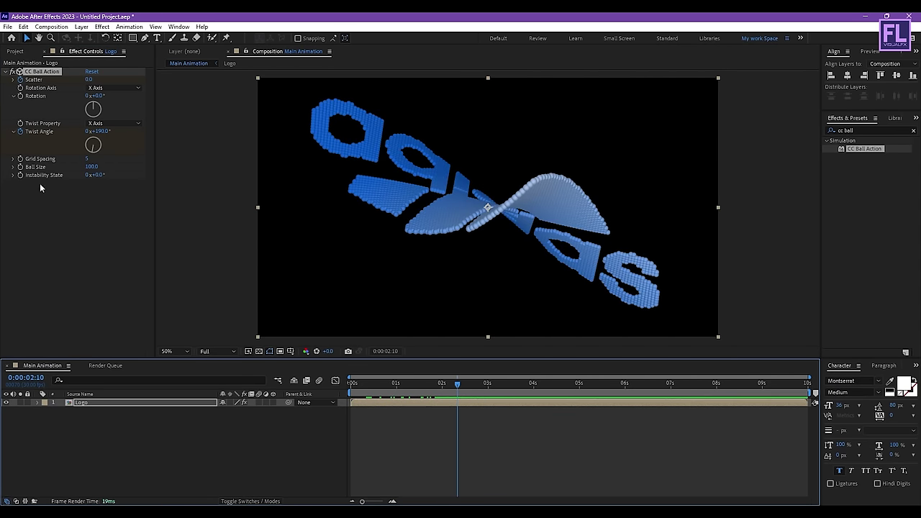
pyautogui.click(99, 131)
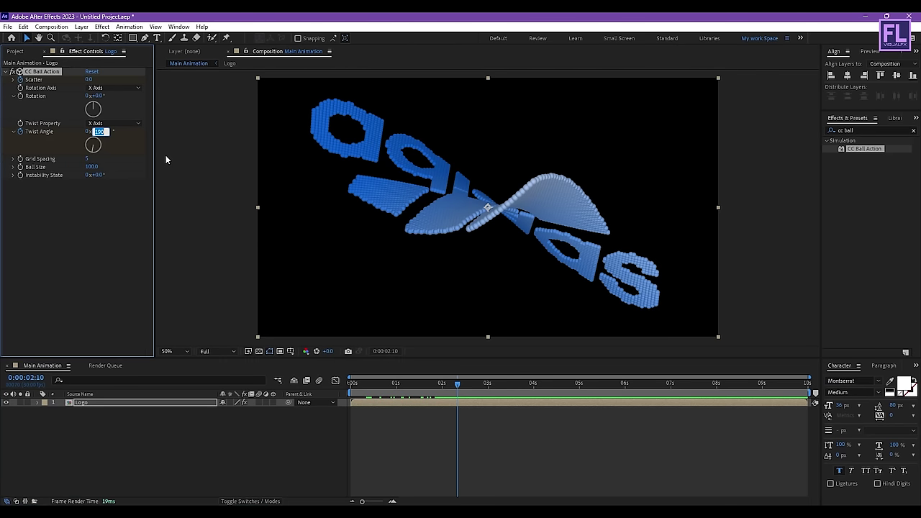
pyautogui.write('0')
pyautogui.press('Return')
pyautogui.moveTo(458, 385); pyautogui.dragTo(385, 387)
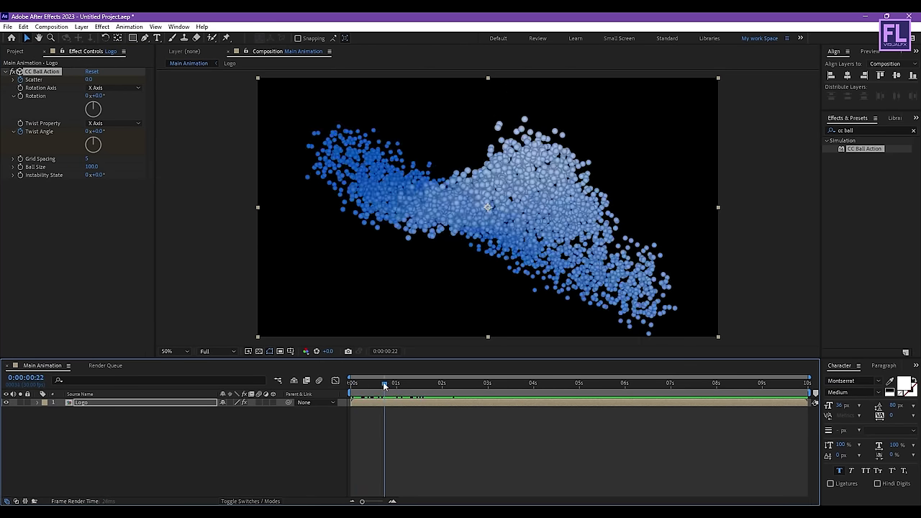
# Step: Reveal the Logo layer's keyframes and apply Easy Ease to all Scatter and Twist Angle keyframes
pyautogui.click(104, 405)
pyautogui.press('u')
pyautogui.moveTo(492, 412); pyautogui.dragTo(321, 451)
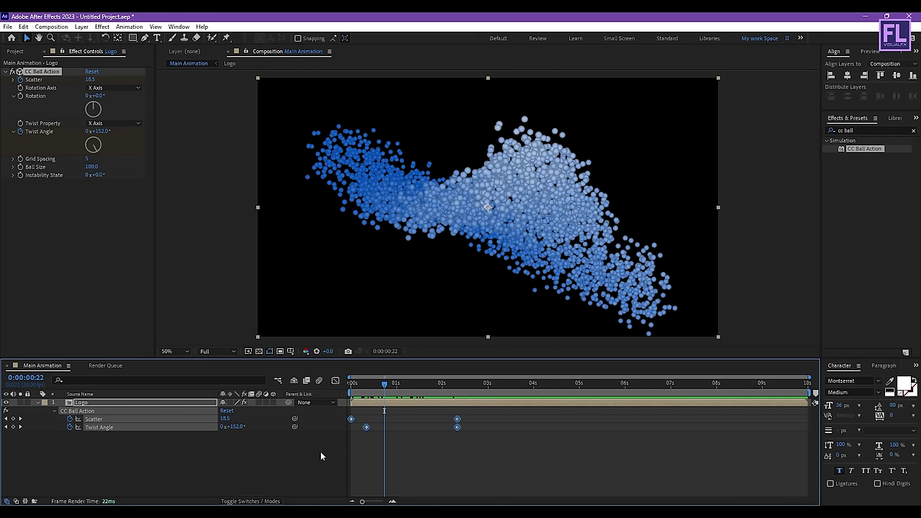
pyautogui.press('F9')
pyautogui.click(501, 462)
# Step: Reshape the Scatter and Twist Angle speed curves, lengthening the first Twist Angle keyframe's ease so the twist peaks just before 2 seconds, and preview the animation
pyautogui.moveTo(473, 417); pyautogui.dragTo(343, 414)
pyautogui.click(335, 381)
pyautogui.moveTo(511, 434); pyautogui.dragTo(359, 428)
pyautogui.click(336, 382)
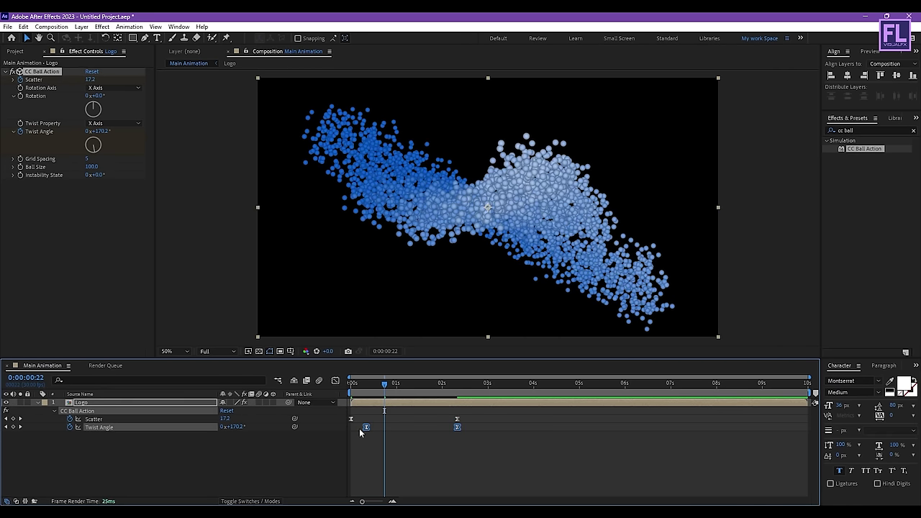
pyautogui.click(336, 382)
pyautogui.hotkey('ctrl', 'a')
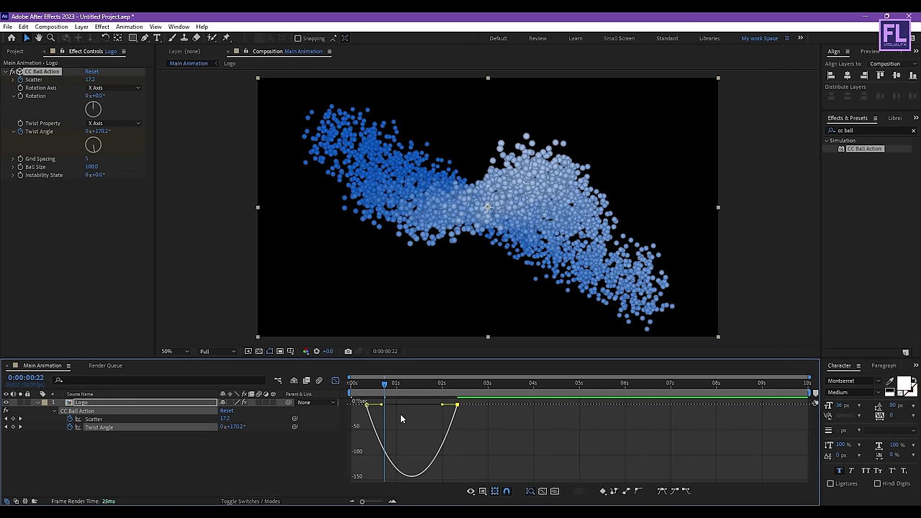
pyautogui.moveTo(384, 406); pyautogui.dragTo(411, 405)
pyautogui.press('space')
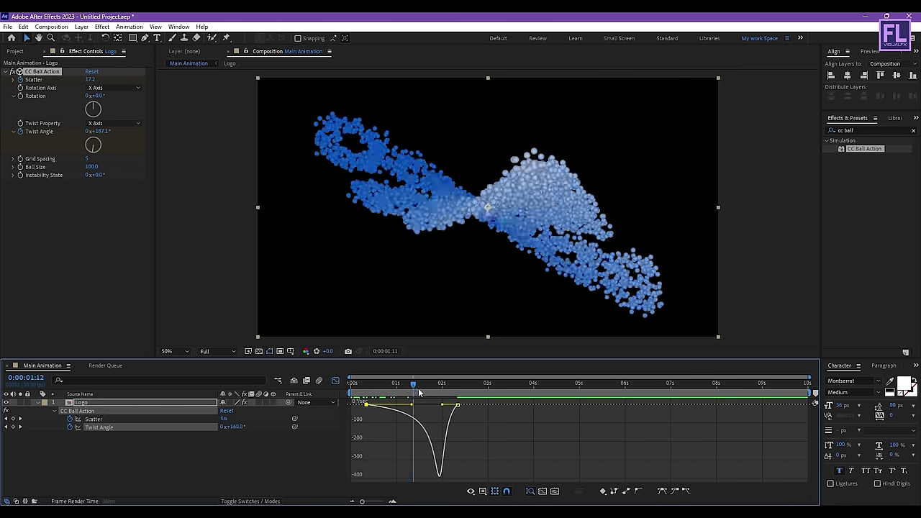
pyautogui.press('space')
pyautogui.press('space')
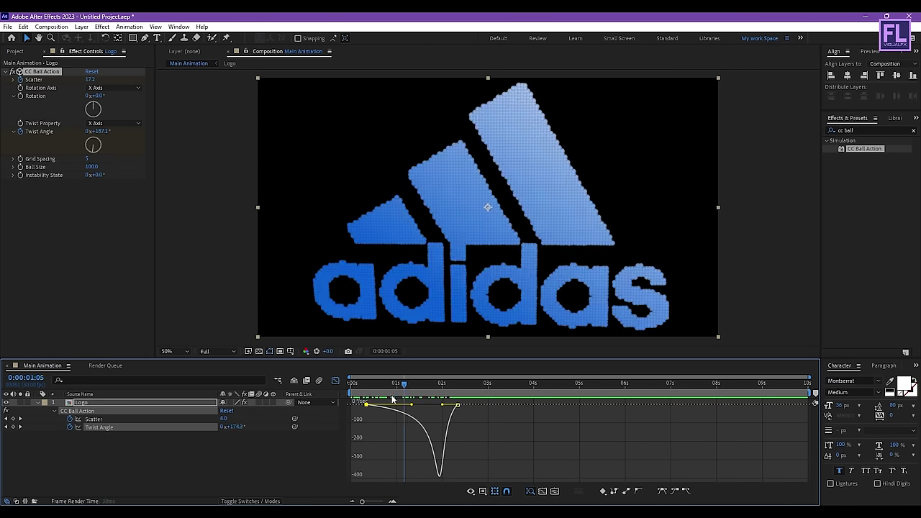
pyautogui.click(334, 380)
pyautogui.press('space')
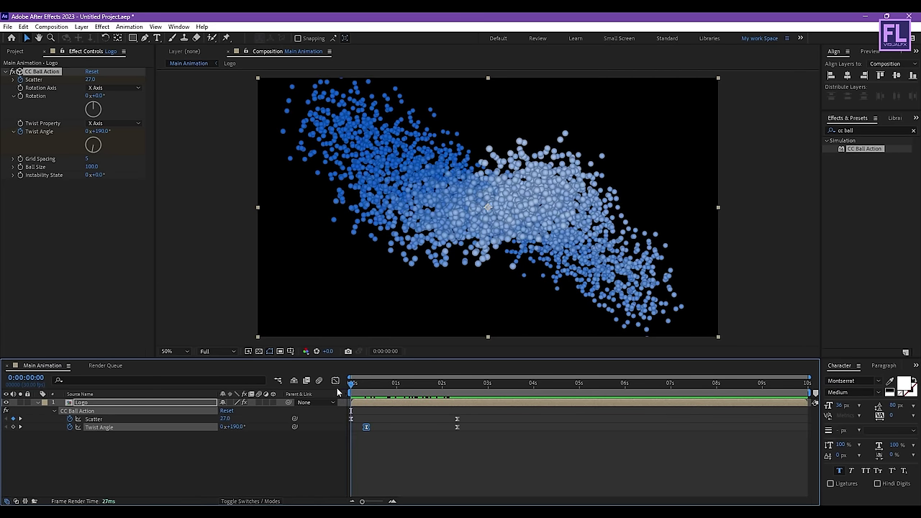
# Step: Add a Ball Size keyframe of 1 on the first frame
pyautogui.click(25, 177)
pyautogui.write('1')
pyautogui.press('Return')
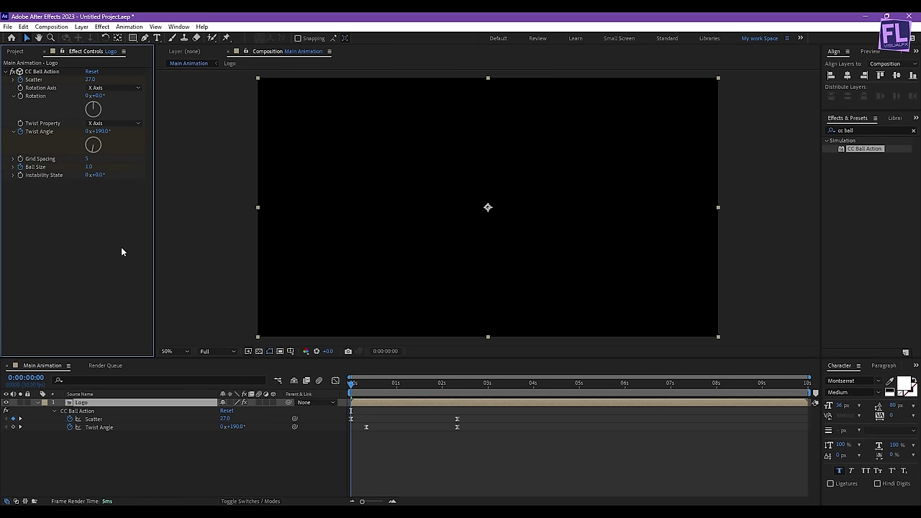
# Step: Keyframe the Ball Size at 24 at 0:00:01:00 and check the particles shortly after it
pyautogui.moveTo(354, 387); pyautogui.dragTo(400, 388)
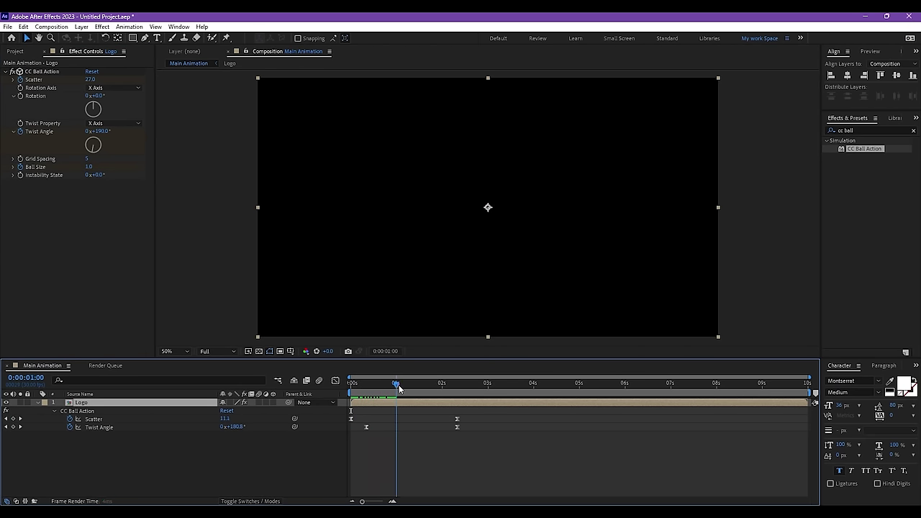
pyautogui.click(89, 166)
pyautogui.write('24')
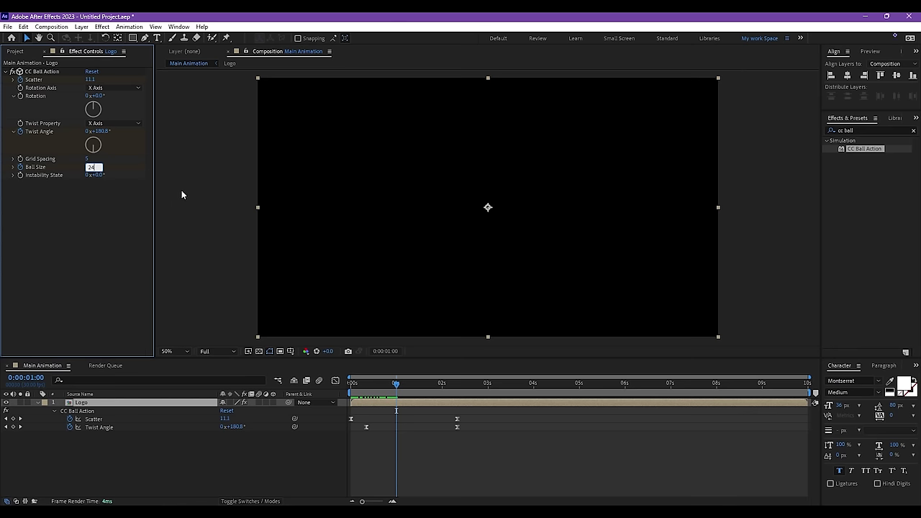
pyautogui.press('Return')
pyautogui.moveTo(396, 385); pyautogui.dragTo(421, 388)
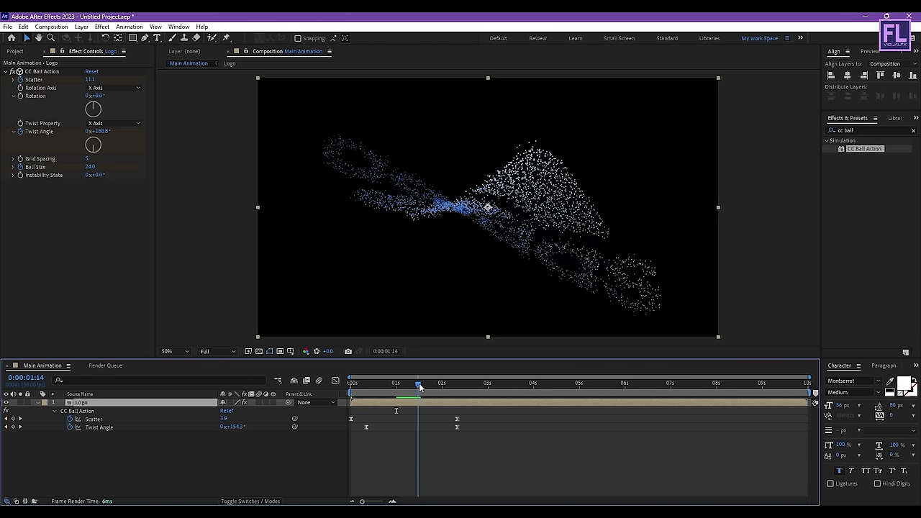
# Step: Keyframe the Logo layer's Ball Size at 23 at 0:00:01:15 and at 59 at 0:00:02:00
pyautogui.click(91, 167)
pyautogui.write('23')
pyautogui.press('Return')
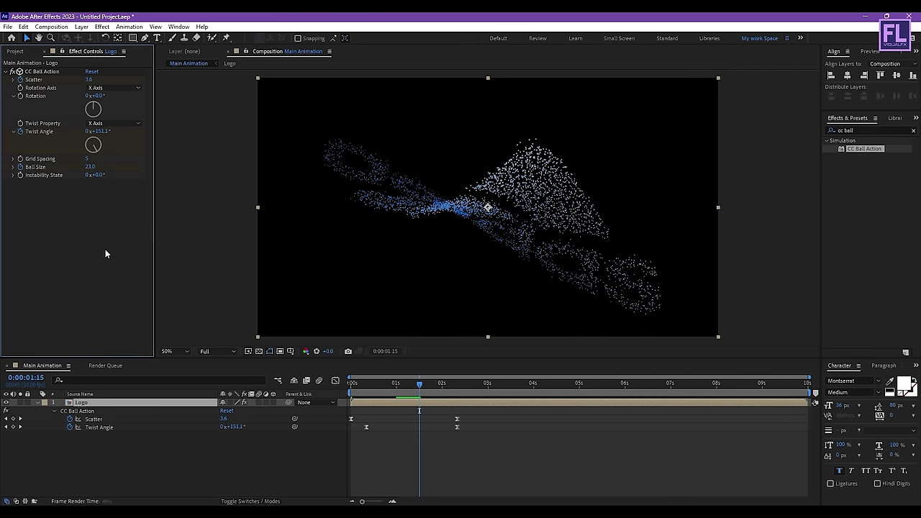
pyautogui.moveTo(422, 387); pyautogui.dragTo(445, 386)
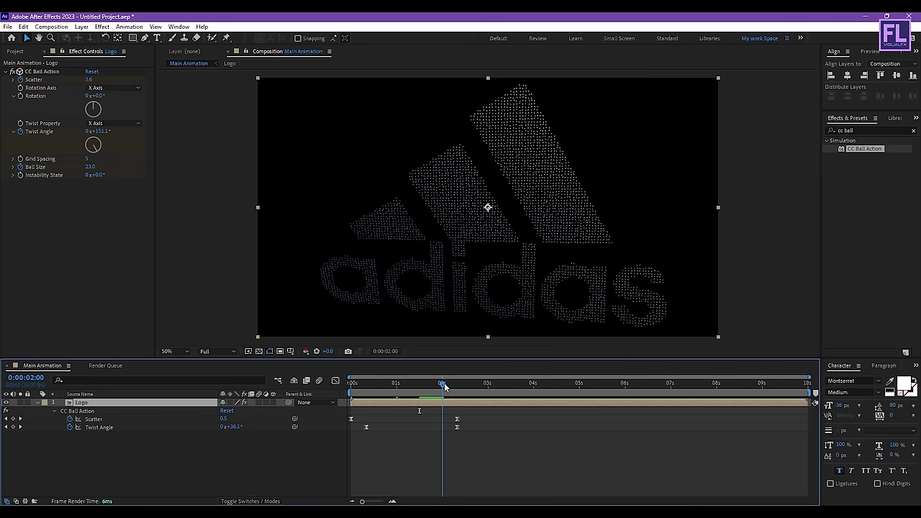
pyautogui.click(89, 168)
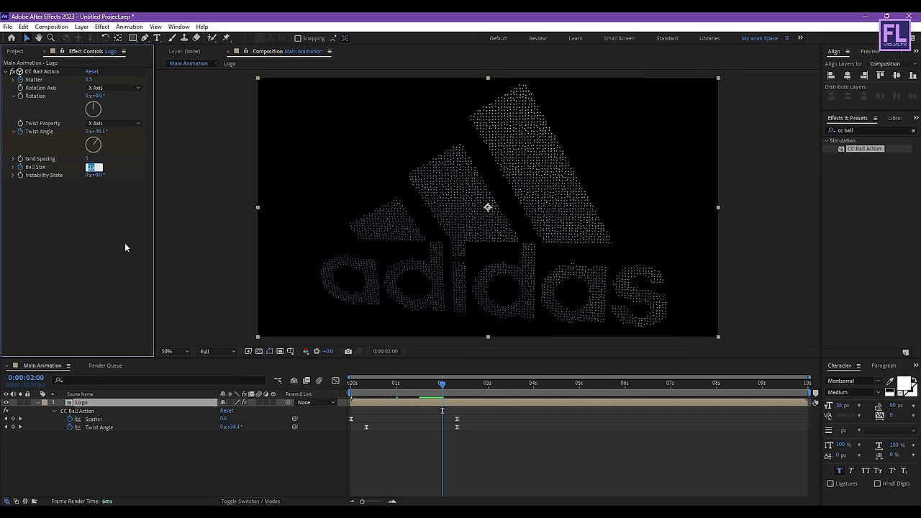
pyautogui.write('59')
pyautogui.press('Return')
# Step: Keyframe the Instability State at -29° on the first frame and at 38° at 0:00:02:20
pyautogui.moveTo(442, 382); pyautogui.dragTo(345, 409)
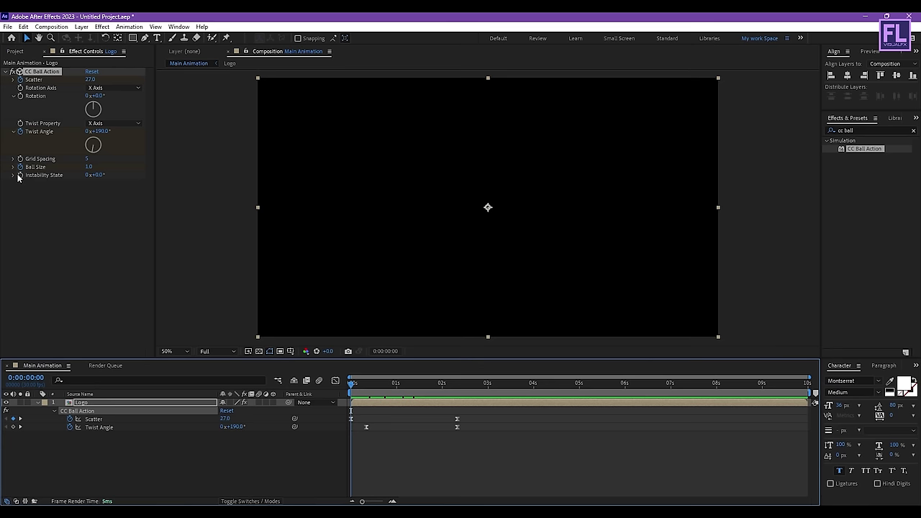
pyautogui.click(98, 175)
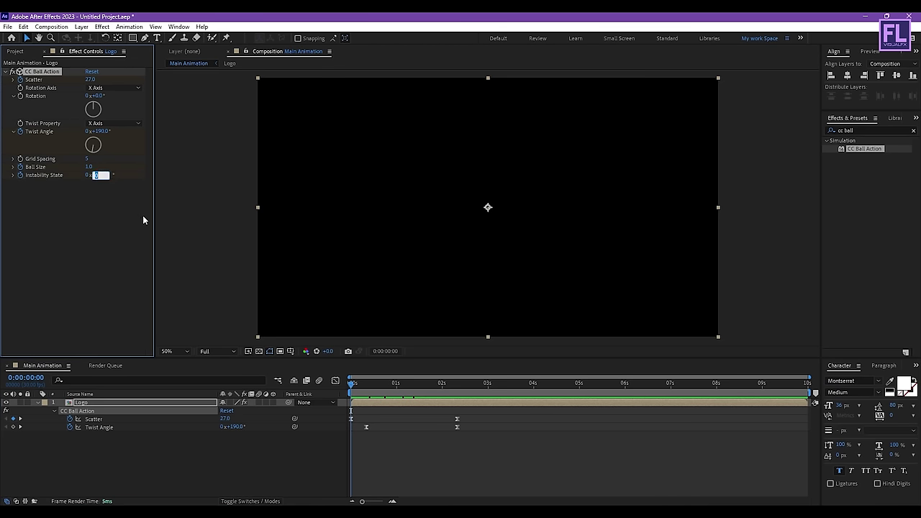
pyautogui.write('-29')
pyautogui.press('Return')
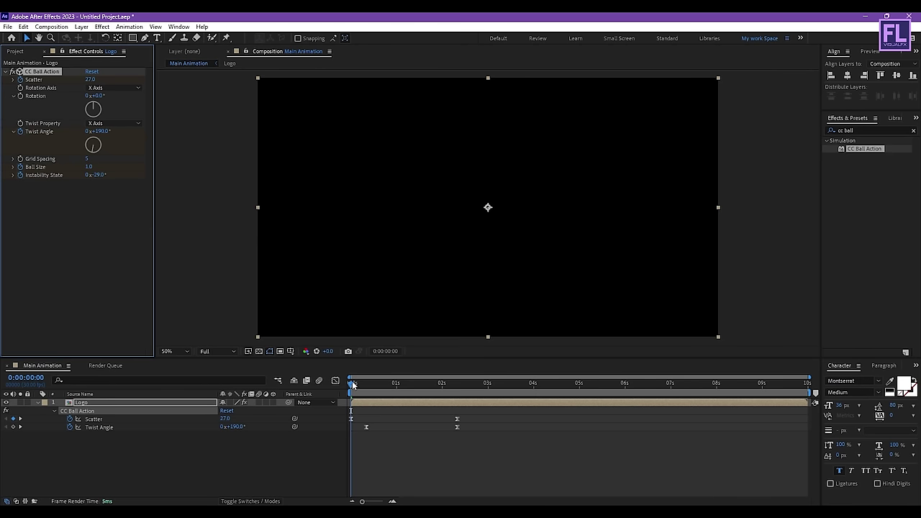
pyautogui.moveTo(353, 386); pyautogui.dragTo(475, 398)
pyautogui.click(96, 175)
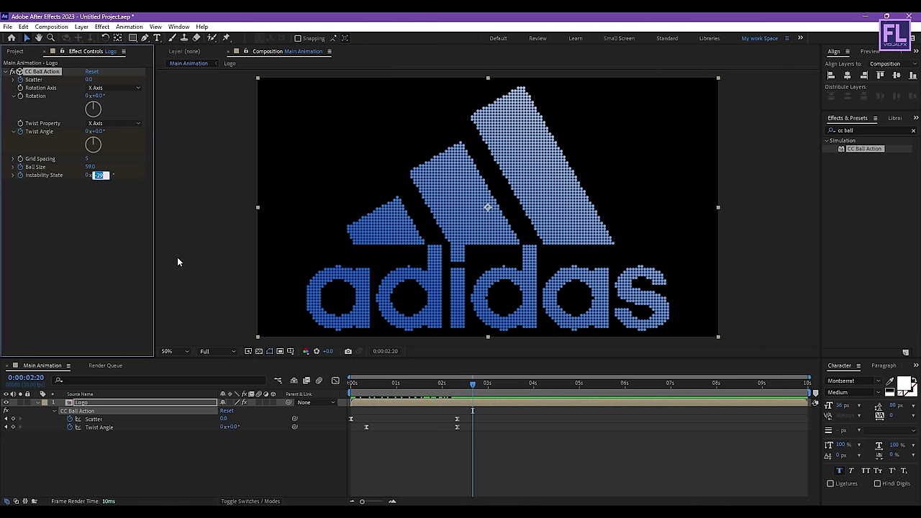
pyautogui.write('38')
pyautogui.click(89, 254)
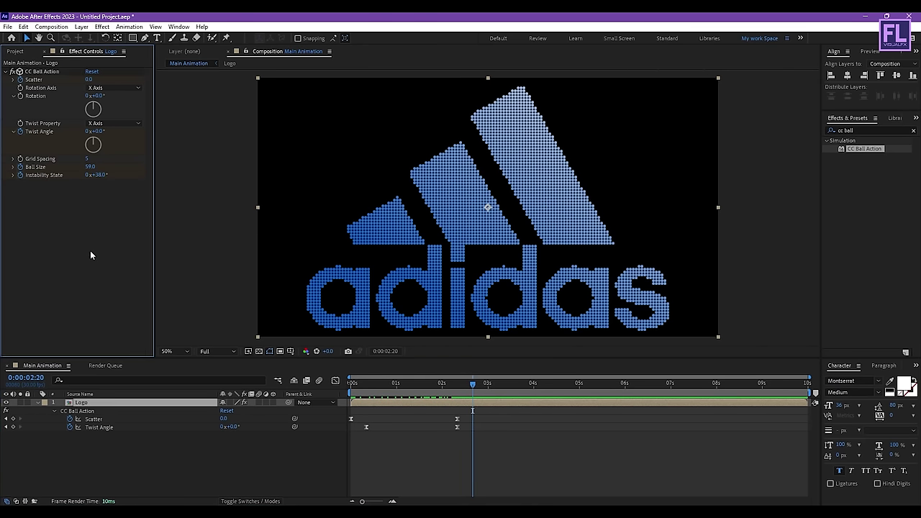
# Step: Search the effects for "exp" and apply the Color Correction Exposure effect to the Logo layer
pyautogui.moveTo(469, 387)
pyautogui.mouseDown()
pyautogui.moveTo(320, 388)
pyautogui.moveTo(460, 387)
pyautogui.mouseUp()
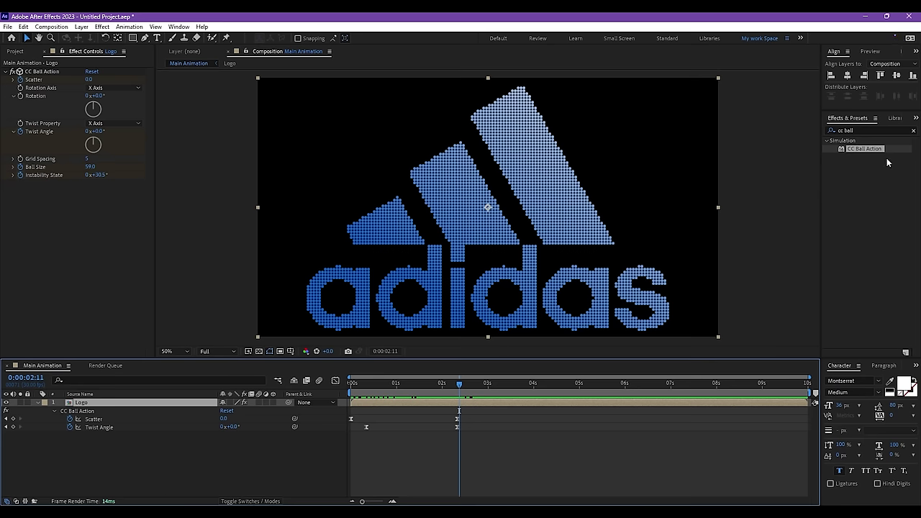
pyautogui.click(870, 131)
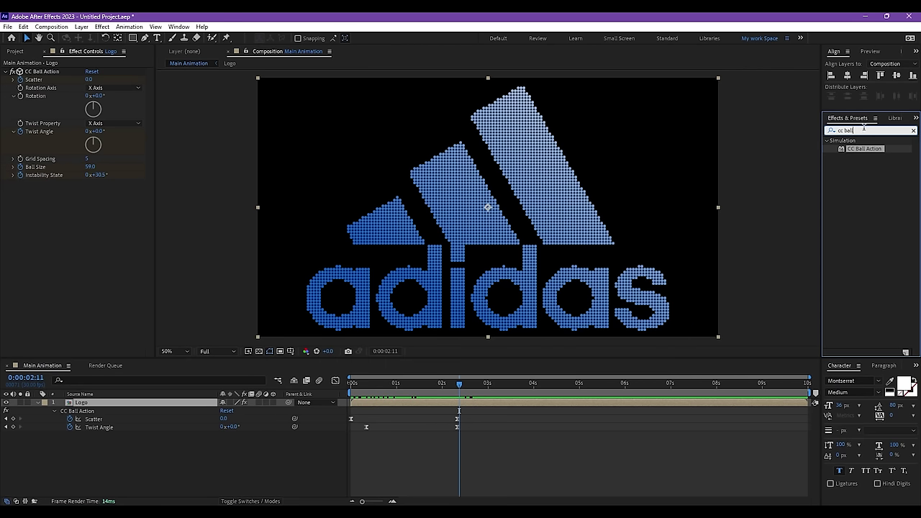
pyautogui.hotkey('ctrl', 'a')
pyautogui.write('exp')
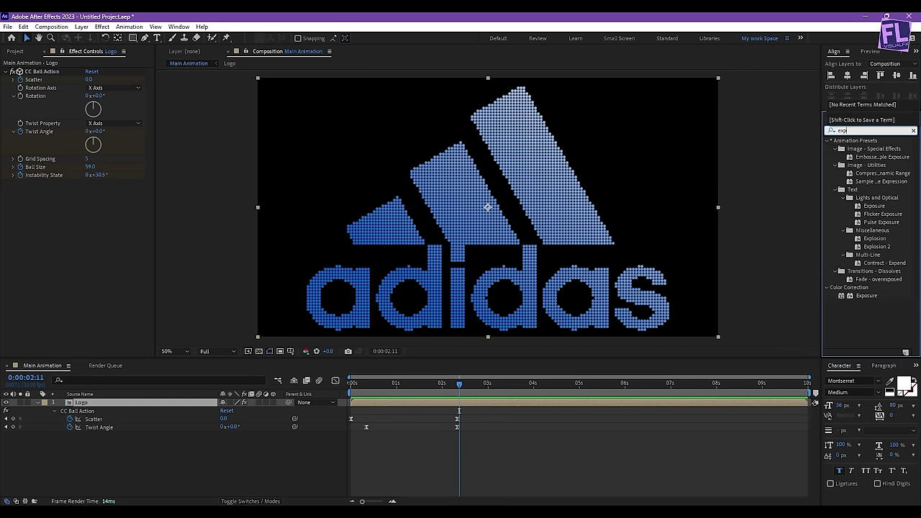
pyautogui.click(868, 296)
pyautogui.moveTo(871, 297); pyautogui.dragTo(75, 407)
# Step: Keyframe the master Exposure at 0 at 0:00:01:10 and at 4.10 at 0:00:02:10
pyautogui.moveTo(459, 388); pyautogui.dragTo(412, 394)
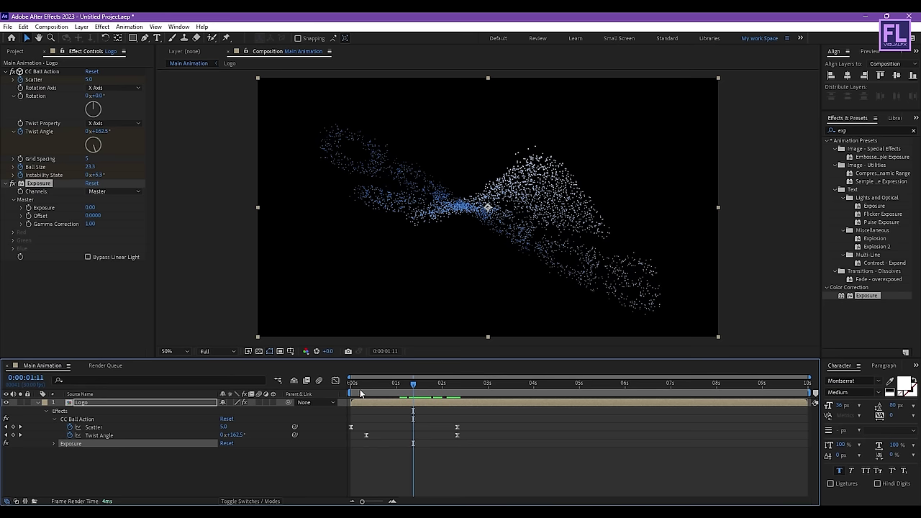
pyautogui.moveTo(413, 384); pyautogui.dragTo(411, 385)
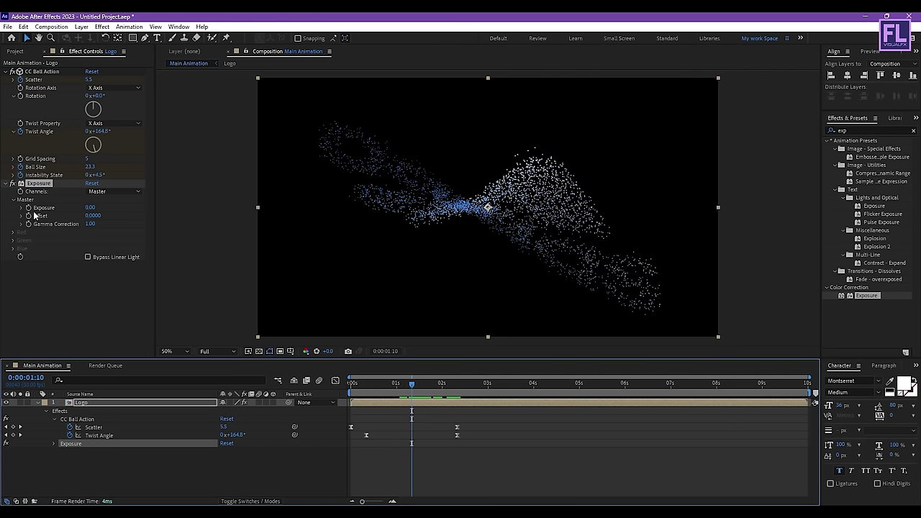
pyautogui.moveTo(411, 385); pyautogui.dragTo(456, 392)
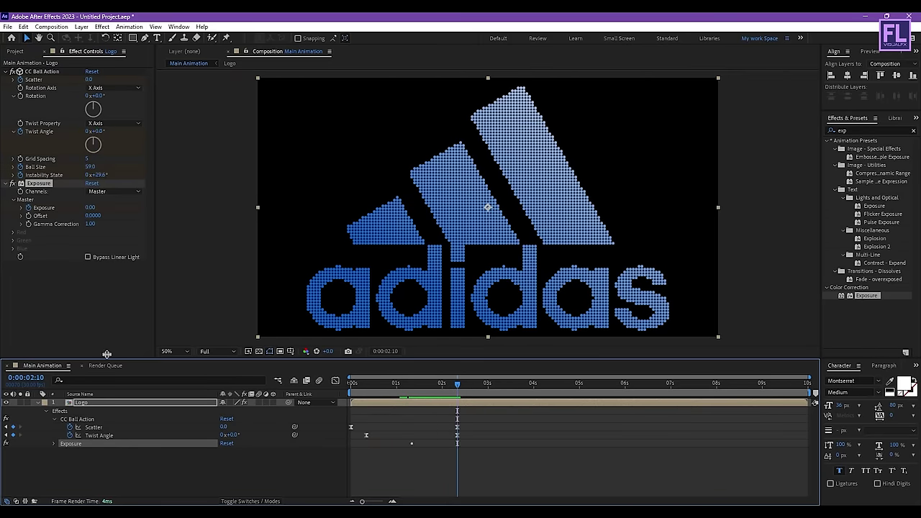
pyautogui.click(90, 207)
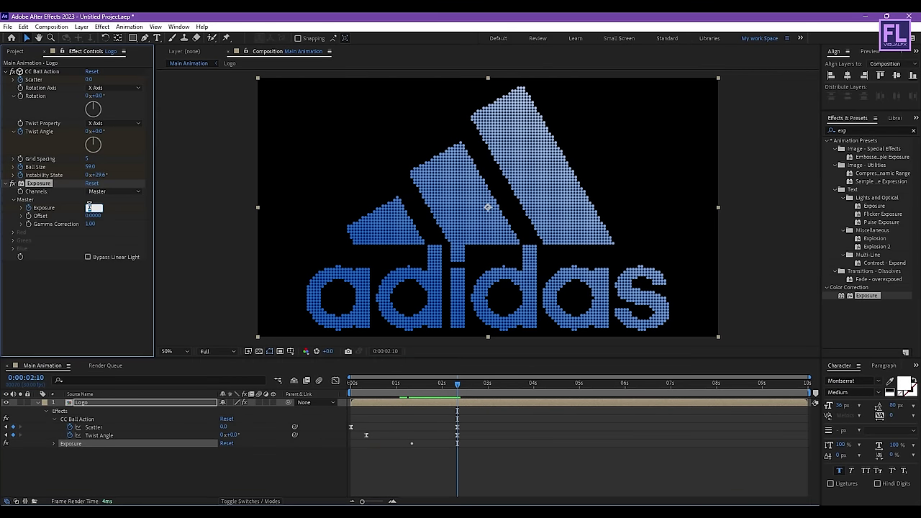
pyautogui.write('4.12')
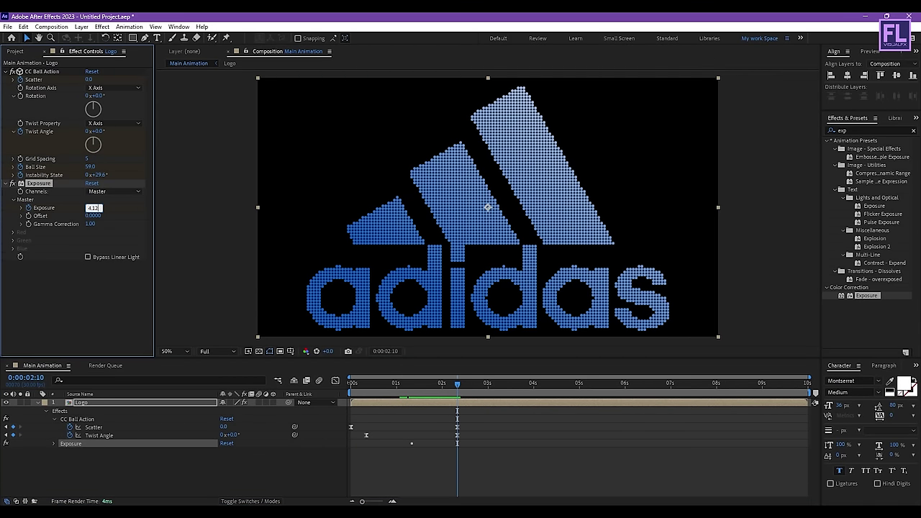
pyautogui.press('Return')
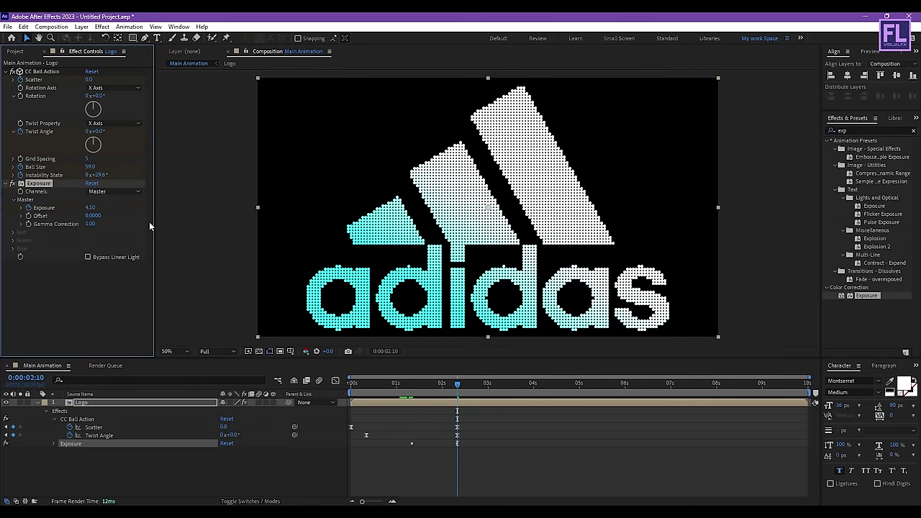
# Step: Collapse the Logo layer's properties, duplicate the layer and select the lower copy
pyautogui.moveTo(458, 385)
pyautogui.mouseDown()
pyautogui.moveTo(381, 386)
pyautogui.moveTo(444, 389)
pyautogui.mouseUp()
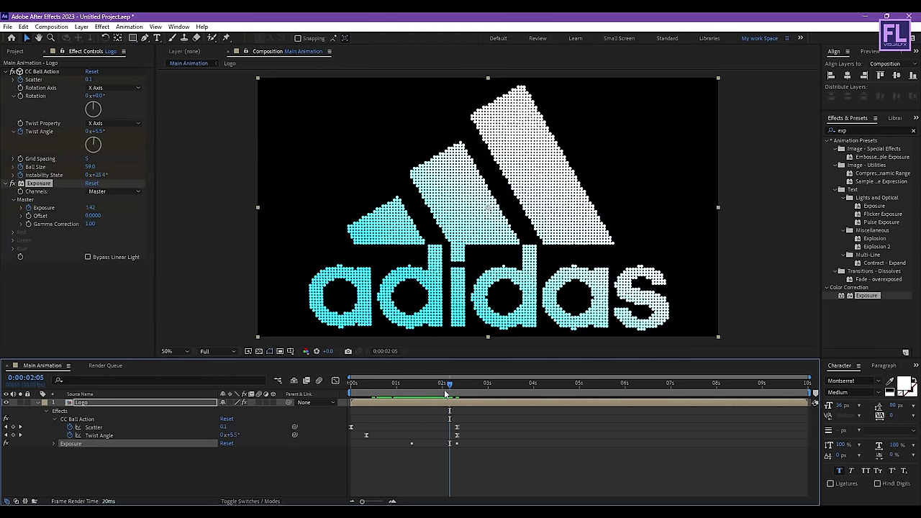
pyautogui.click(37, 404)
pyautogui.click(121, 421)
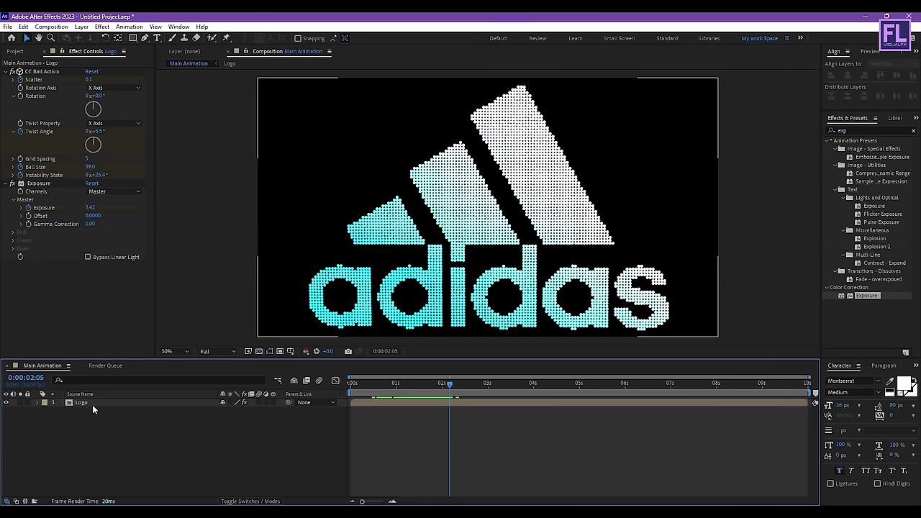
pyautogui.click(91, 403)
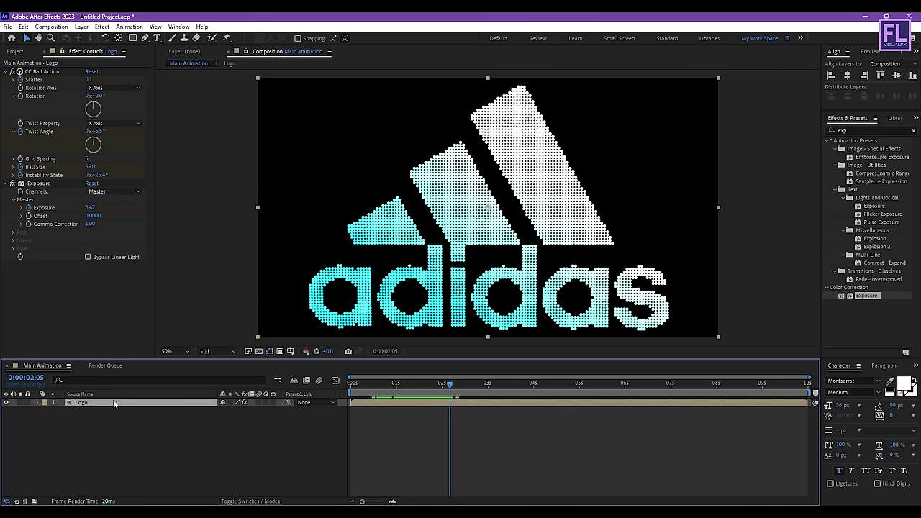
pyautogui.hotkey('ctrl', 'd')
pyautogui.click(135, 432)
pyautogui.click(97, 412)
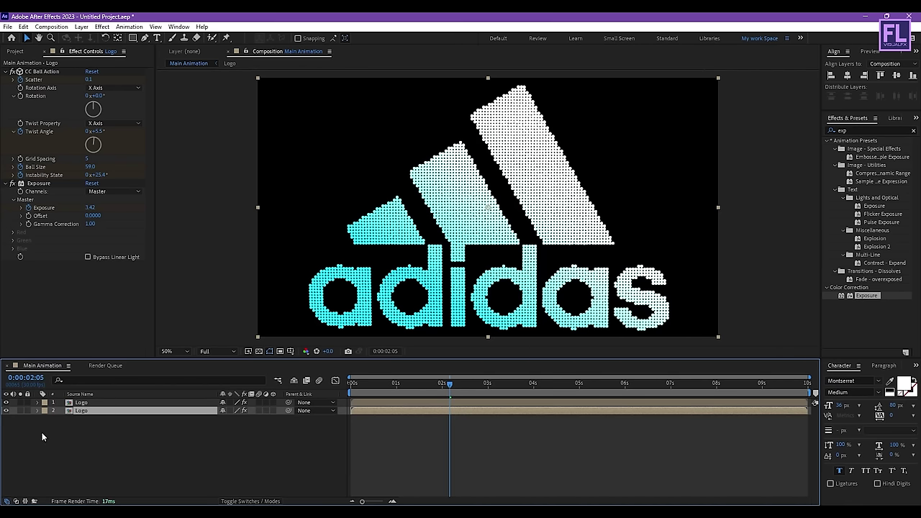
# Step: Reveal the lower Logo copy's keyframes and shift both Scatter keyframes so the first falls at 0:00:01:15
pyautogui.press('u')
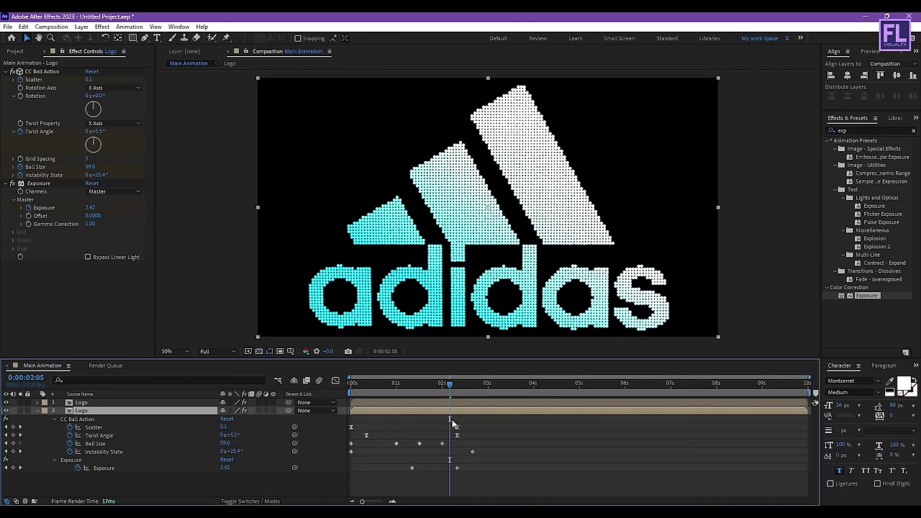
pyautogui.moveTo(483, 425); pyautogui.dragTo(415, 428)
pyautogui.click(419, 385)
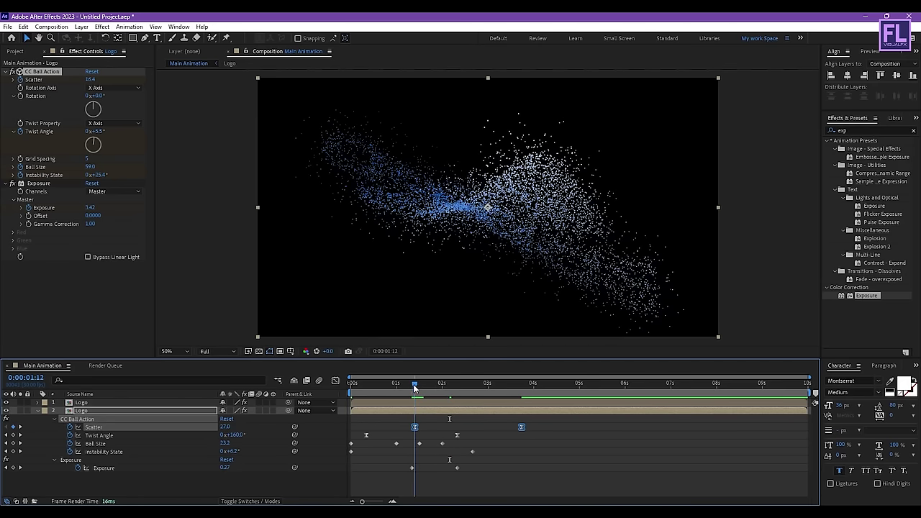
pyautogui.click(422, 430)
pyautogui.click(420, 428)
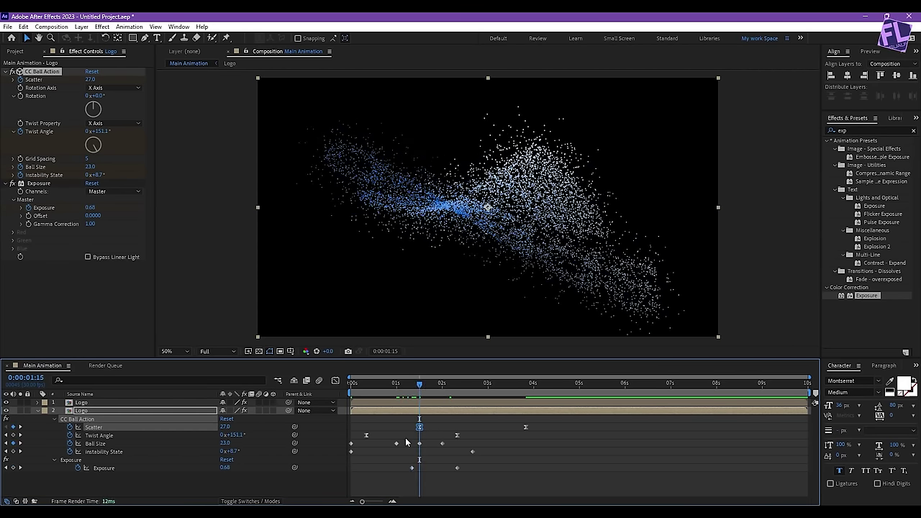
# Step: Set the lower Logo copy's first Scatter keyframe to 197
pyautogui.click(90, 80)
pyautogui.write('15')
pyautogui.press('Return')
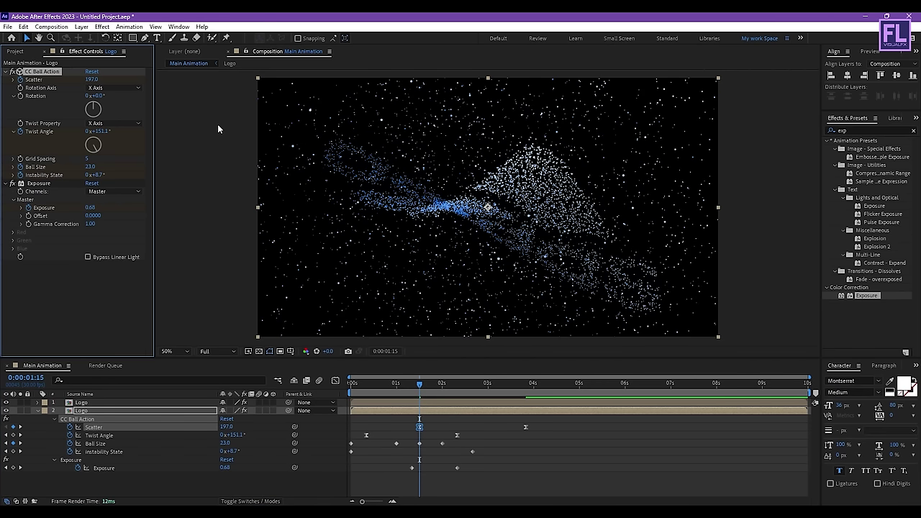
# Step: Move the lower Logo copy's last Scatter keyframe to 0:00:04:10 and set its value to 660
pyautogui.click(526, 427)
pyautogui.moveTo(526, 426); pyautogui.dragTo(548, 428)
pyautogui.click(549, 382)
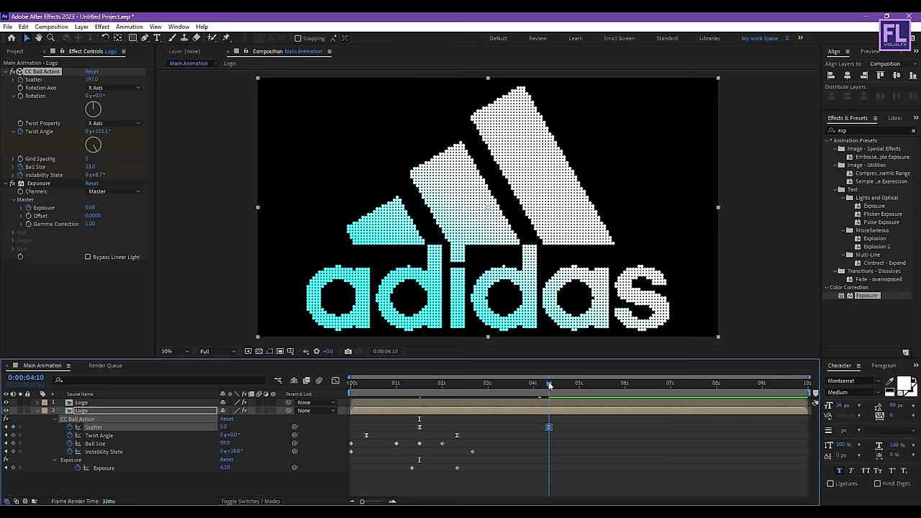
pyautogui.click(89, 79)
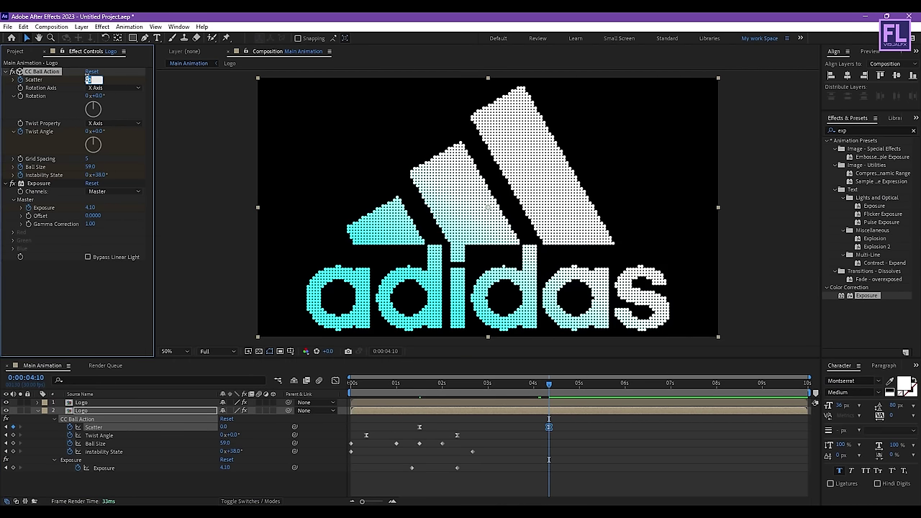
pyautogui.write('60')
pyautogui.press('Return')
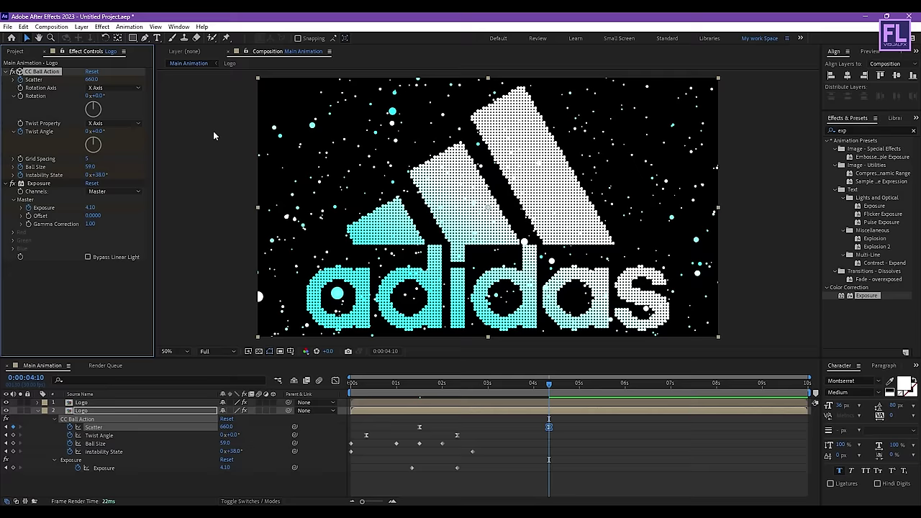
# Step: Delete the lower Logo copy's Ball Size keyframe on the first frame and set the one at 0:00:01:00 to 9
pyautogui.moveTo(549, 385); pyautogui.dragTo(314, 379)
pyautogui.click(113, 445)
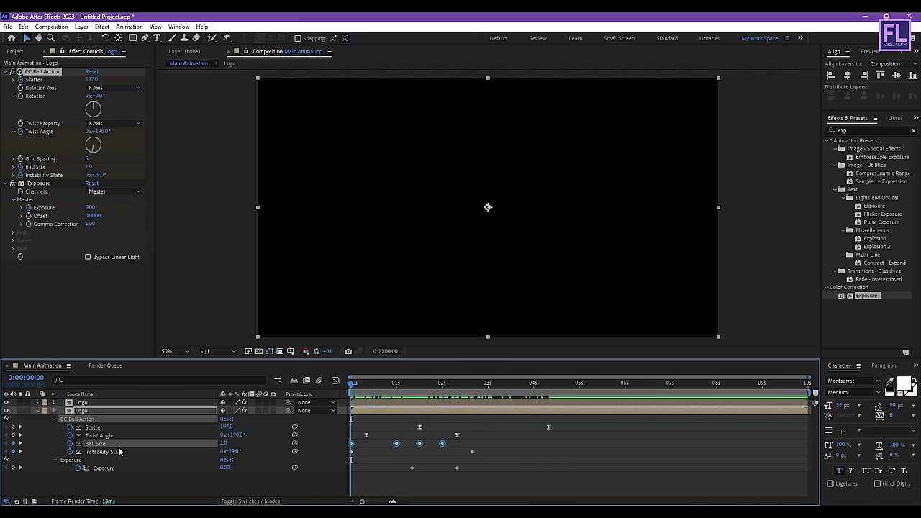
pyautogui.click(371, 449)
pyautogui.click(340, 446)
pyautogui.moveTo(386, 385); pyautogui.dragTo(398, 383)
pyautogui.click(228, 443)
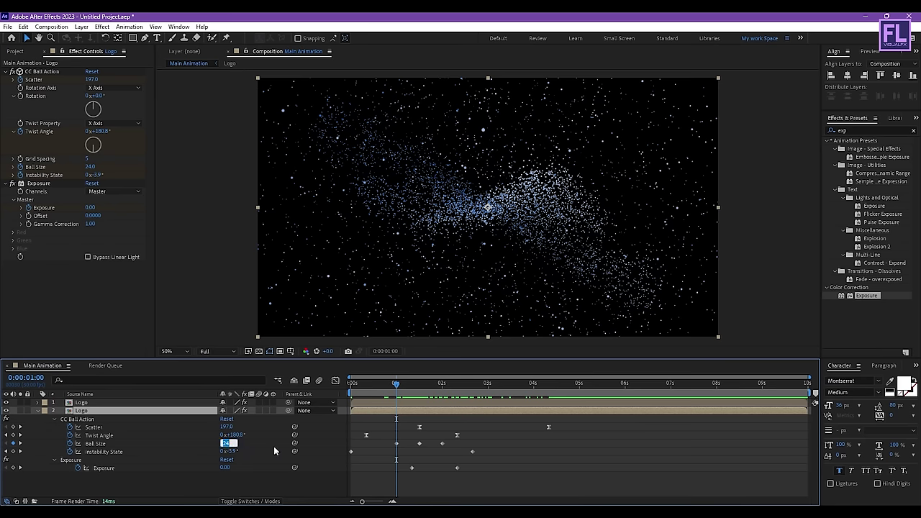
pyautogui.write('9')
pyautogui.press('Return')
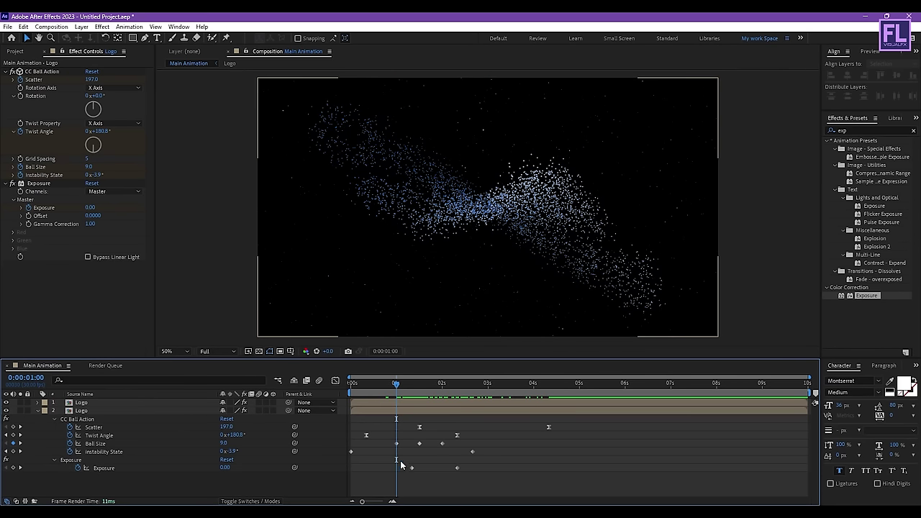
# Step: Delete the Ball Size keyframe at 0:00:01:15 and move the last Ball Size keyframe to 0:00:01:20
pyautogui.click(420, 443)
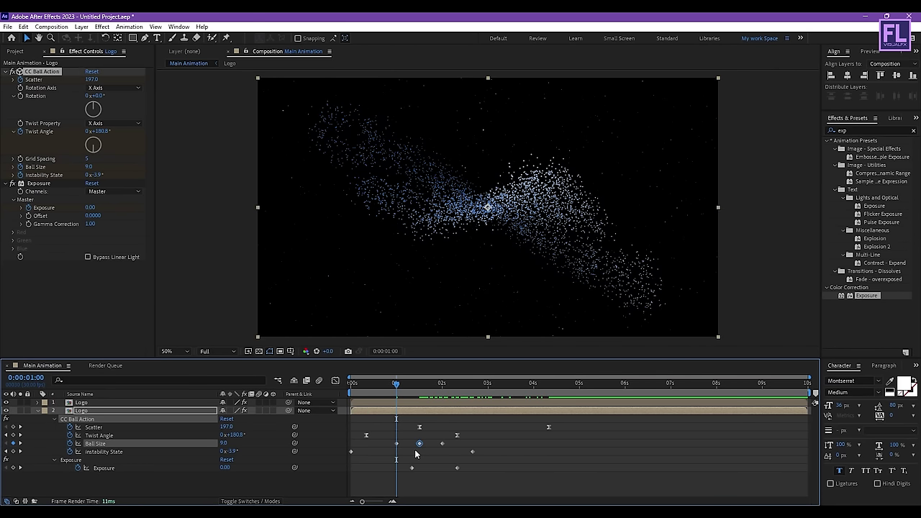
pyautogui.press('Delete')
pyautogui.moveTo(396, 384); pyautogui.dragTo(427, 386)
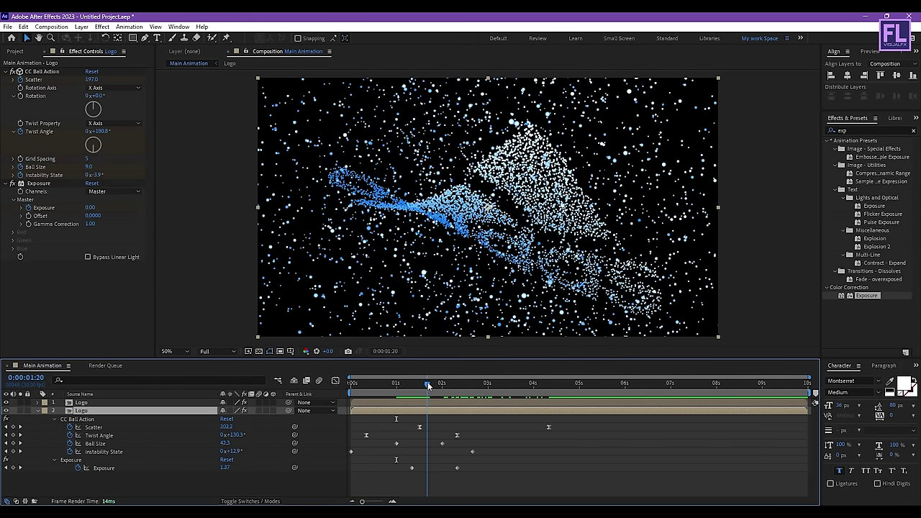
pyautogui.click(442, 444)
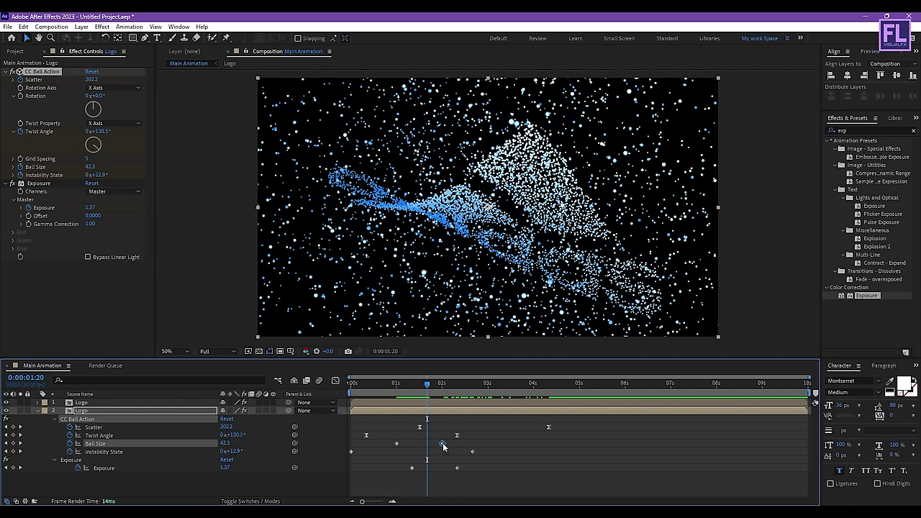
pyautogui.moveTo(443, 446); pyautogui.dragTo(430, 447)
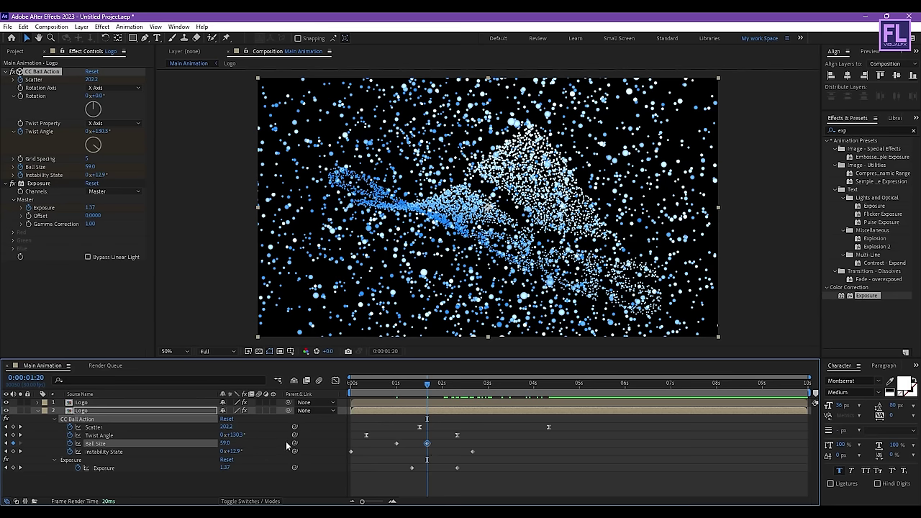
# Step: Set the lower Logo copy's last Ball Size keyframe at 0:00:01:20 to 20
pyautogui.click(226, 444)
pyautogui.write('20')
pyautogui.press('Return')
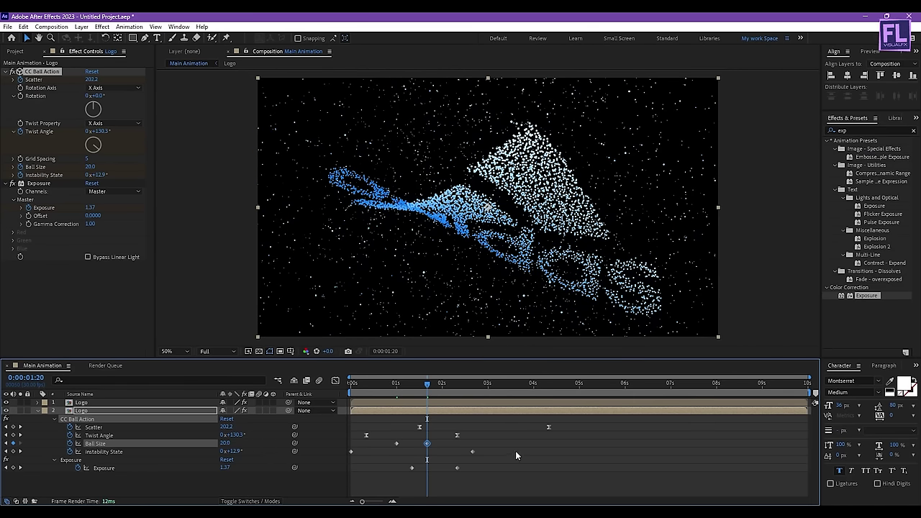
pyautogui.click(482, 457)
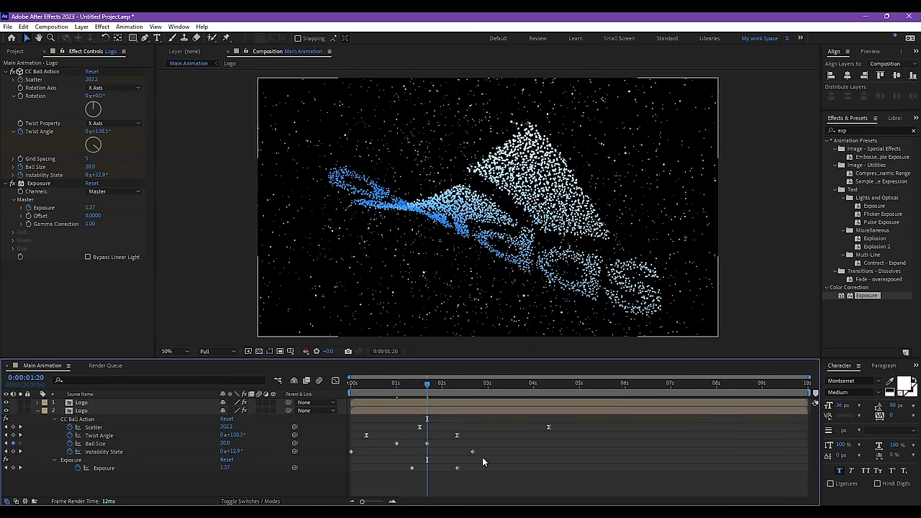
# Step: Move the lower Logo copy's last Instability State keyframe to 0:00:04:10, in line with its last Scatter keyframe
pyautogui.click(104, 452)
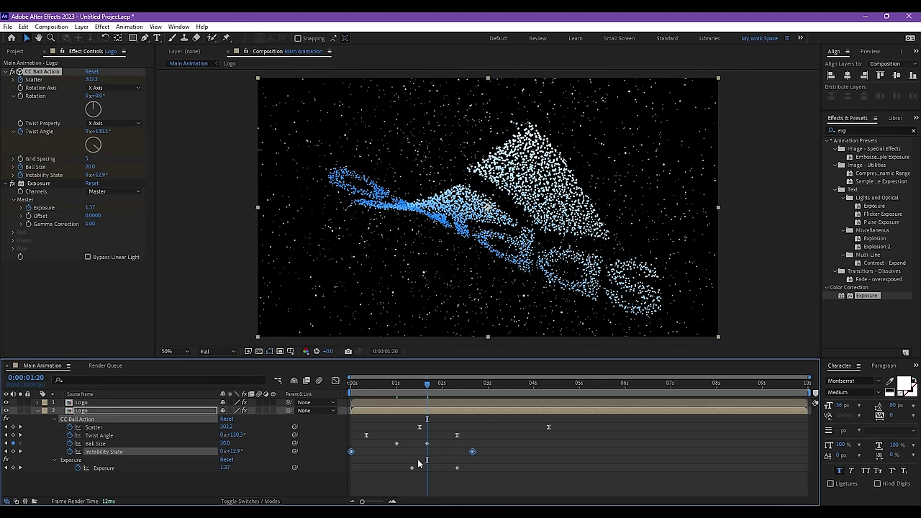
pyautogui.click(485, 447)
pyautogui.moveTo(472, 452); pyautogui.dragTo(552, 453)
pyautogui.click(480, 462)
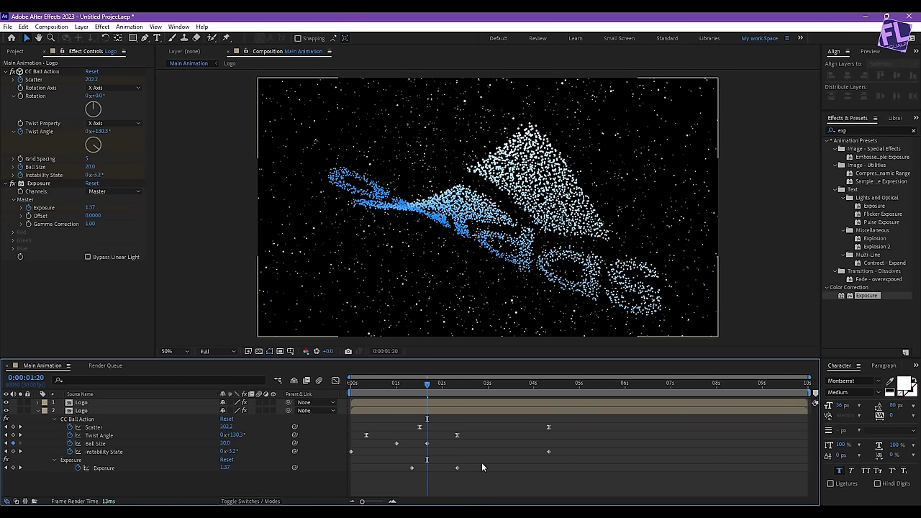
# Step: Delete the Exposure effect from the lower Logo copy
pyautogui.moveTo(426, 388)
pyautogui.mouseDown()
pyautogui.moveTo(365, 388)
pyautogui.moveTo(443, 389)
pyautogui.moveTo(367, 388)
pyautogui.moveTo(428, 389)
pyautogui.mouseUp()
pyautogui.click(334, 333)
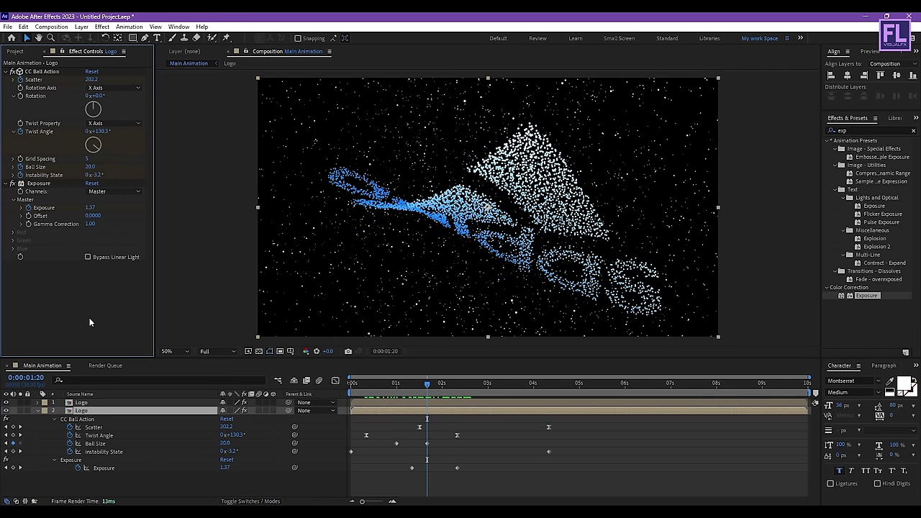
pyautogui.click(42, 184)
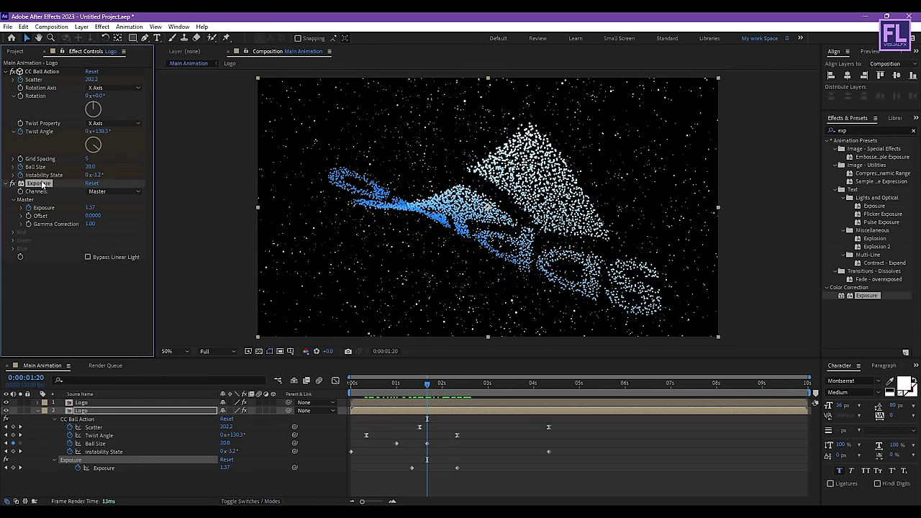
pyautogui.press('Delete')
# Step: Keyframe the lower Logo copy's Opacity at 100% on 0:00:03:02 and 0% on 0:00:04:08
pyautogui.moveTo(429, 385)
pyautogui.mouseDown()
pyautogui.moveTo(501, 392)
pyautogui.moveTo(382, 393)
pyautogui.moveTo(504, 393)
pyautogui.moveTo(393, 400)
pyautogui.moveTo(501, 416)
pyautogui.moveTo(493, 421)
pyautogui.mouseUp()
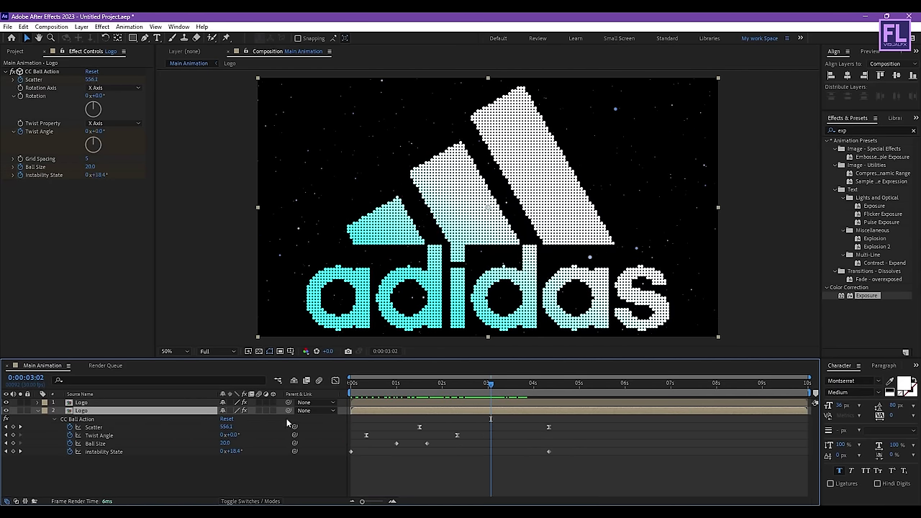
pyautogui.press('t')
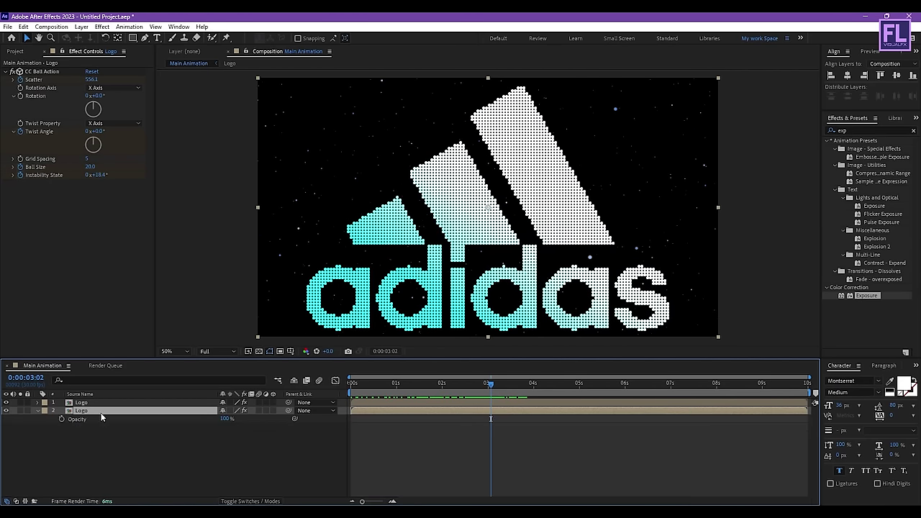
pyautogui.click(62, 418)
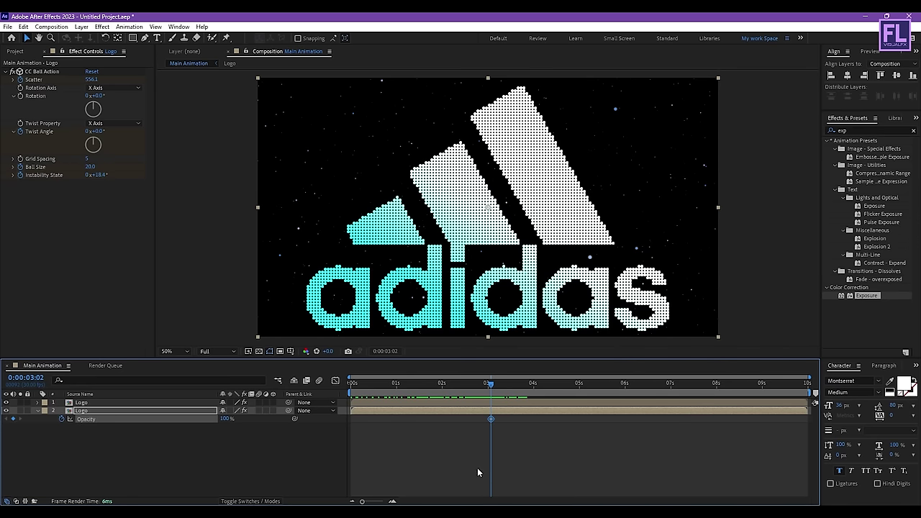
pyautogui.moveTo(495, 387); pyautogui.dragTo(547, 398)
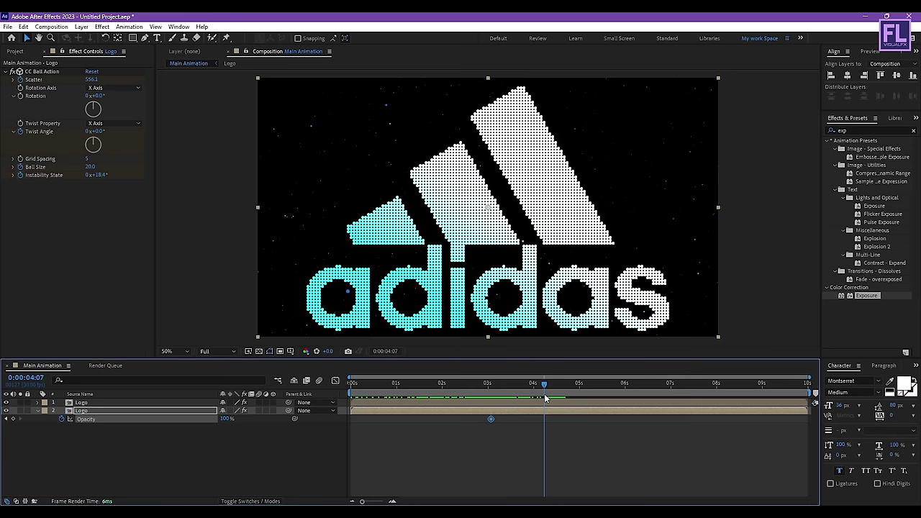
pyautogui.moveTo(224, 422); pyautogui.dragTo(21, 425)
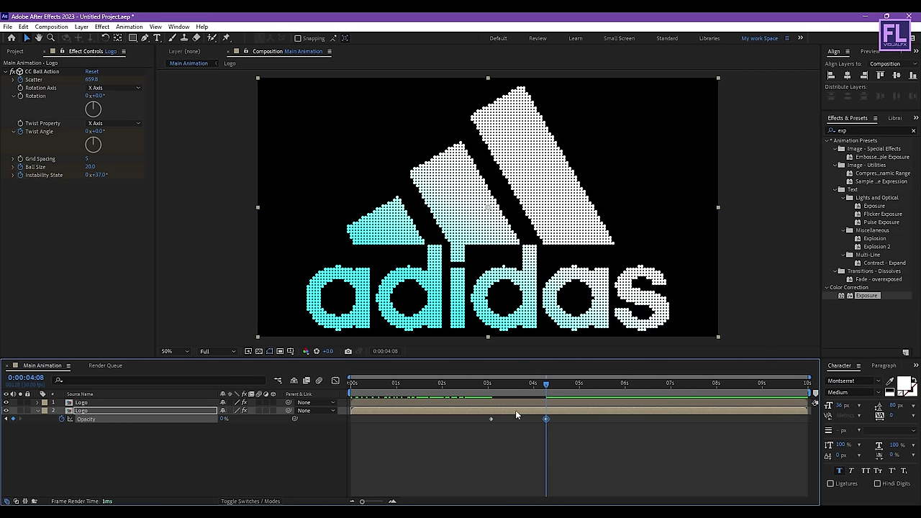
# Step: Shift both Opacity keyframes of the lower Logo copy slightly earlier, review the fade, and collapse the layer's properties
pyautogui.press('u')
pyautogui.click(560, 465)
pyautogui.moveTo(560, 465); pyautogui.dragTo(488, 462)
pyautogui.click(542, 384)
pyautogui.click(506, 468)
pyautogui.click(401, 383)
pyautogui.moveTo(394, 396); pyautogui.dragTo(487, 394)
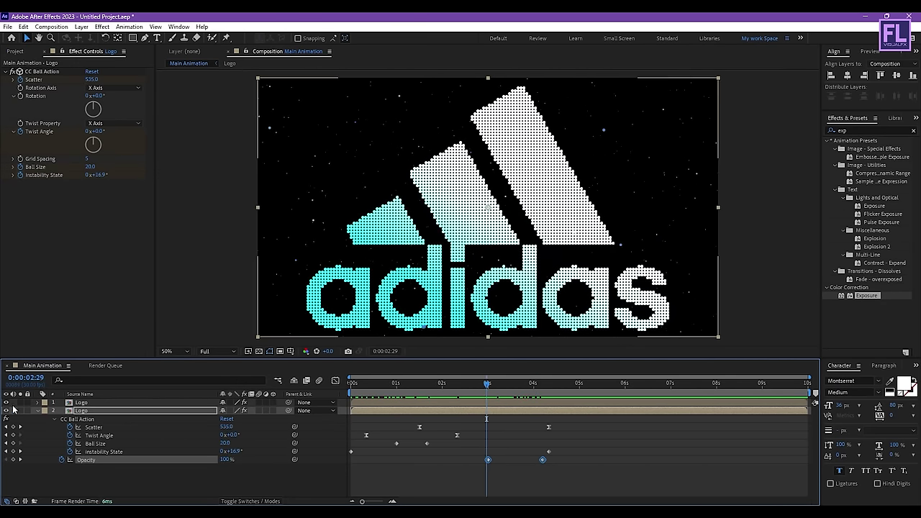
pyautogui.click(38, 411)
# Step: Keyframe the upper Logo layer's Opacity at 100% on 0:00:02:00 and 0% on 0:00:02:10
pyautogui.click(94, 403)
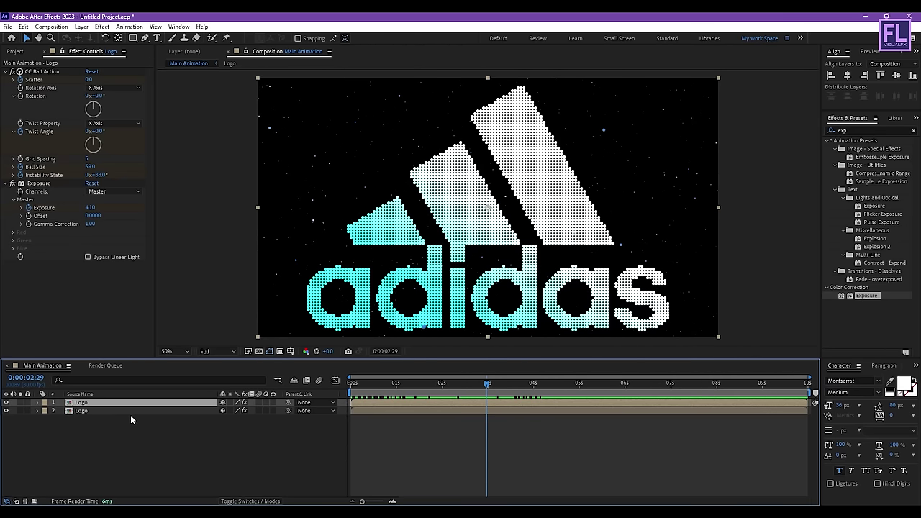
pyautogui.press('t')
pyautogui.click(482, 382)
pyautogui.moveTo(483, 383); pyautogui.dragTo(434, 385)
pyautogui.moveTo(446, 389)
pyautogui.mouseDown()
pyautogui.moveTo(352, 389)
pyautogui.moveTo(442, 390)
pyautogui.mouseUp()
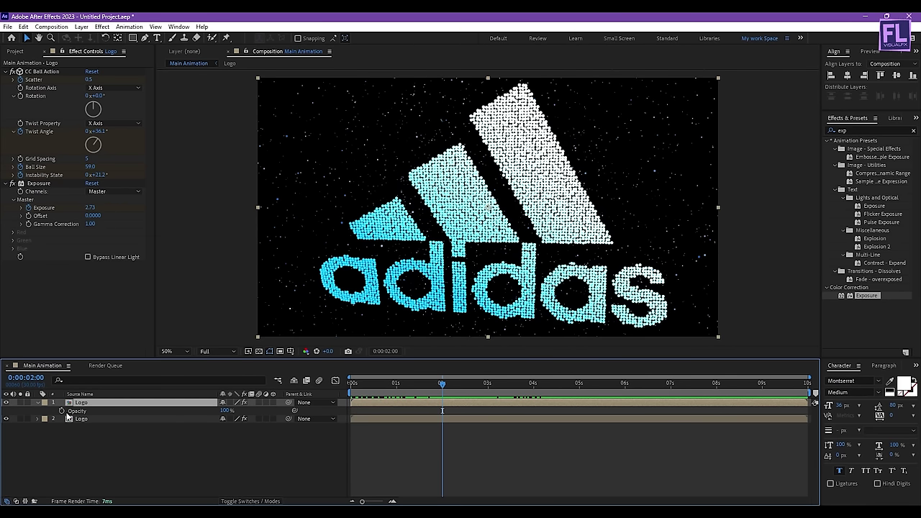
pyautogui.click(61, 411)
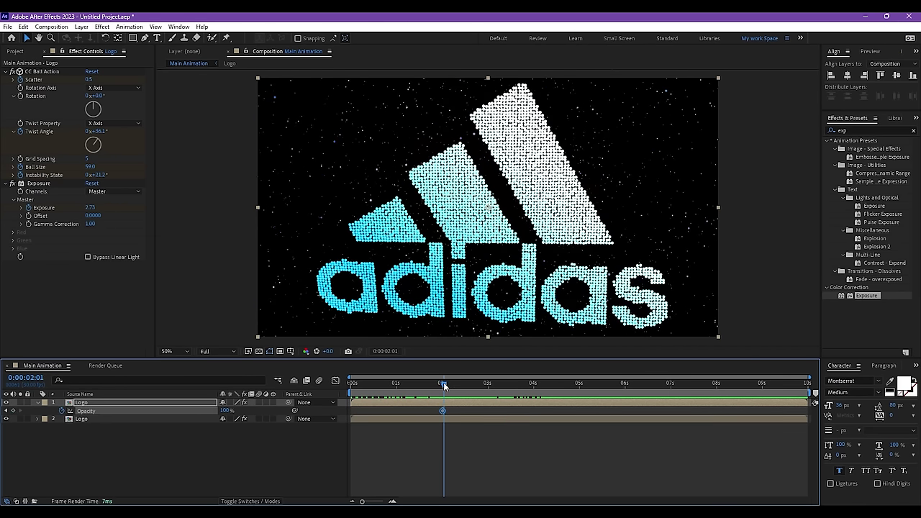
pyautogui.moveTo(443, 387); pyautogui.dragTo(457, 387)
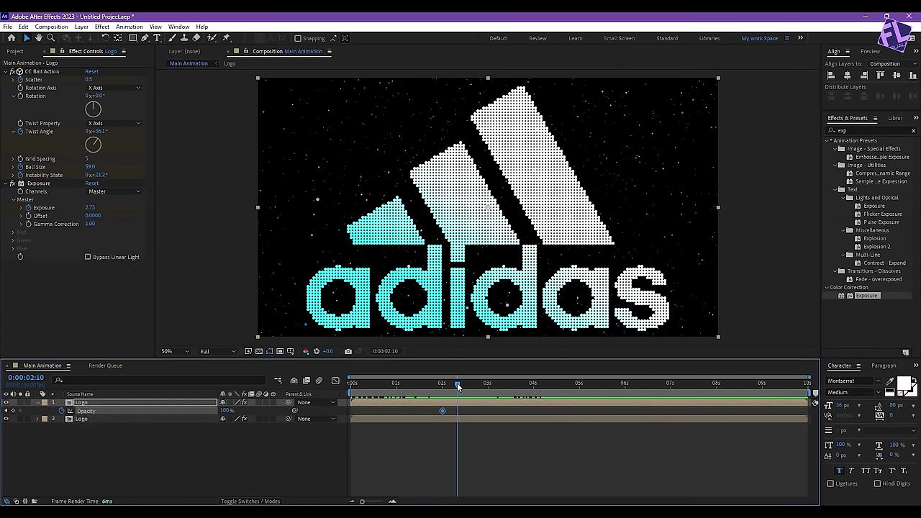
pyautogui.moveTo(225, 411); pyautogui.dragTo(163, 413)
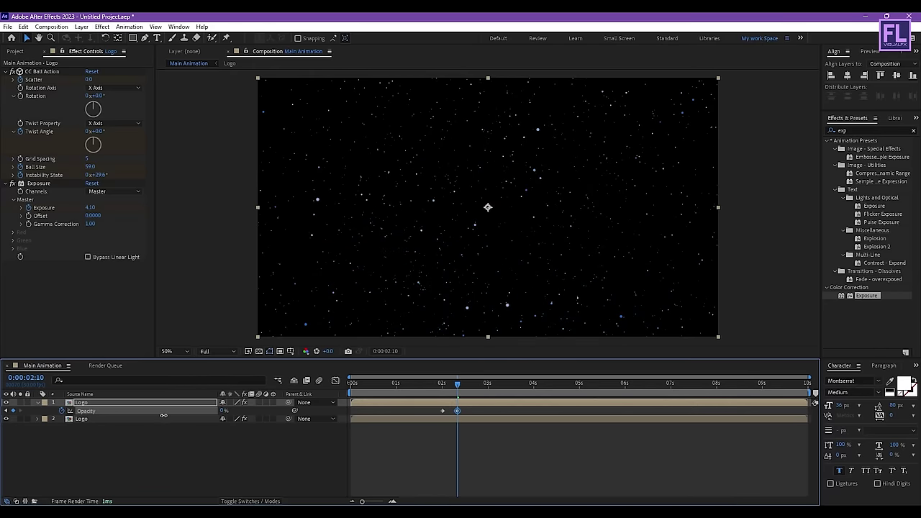
# Step: Preview the animation from the first frame and inspect the logo fade around 0:00:02:02
pyautogui.moveTo(457, 384); pyautogui.dragTo(219, 385)
pyautogui.press('space')
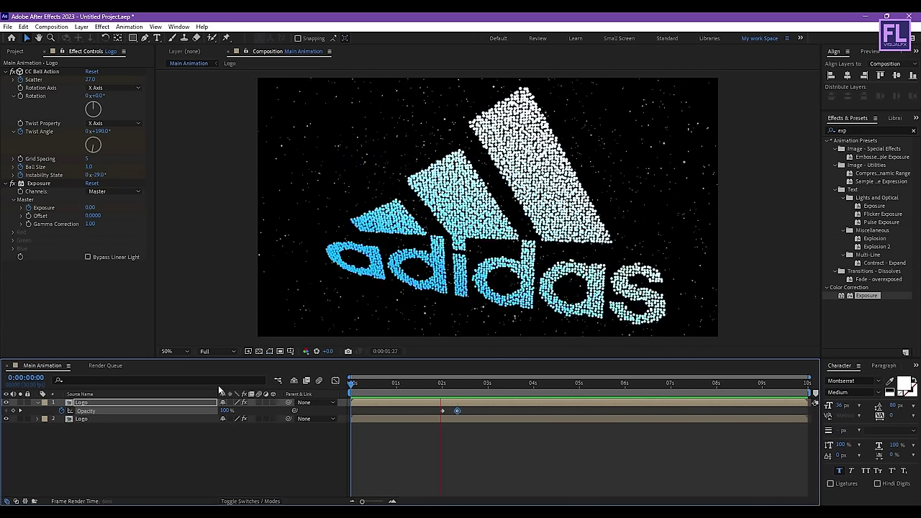
pyautogui.click(433, 389)
pyautogui.moveTo(433, 389)
pyautogui.mouseDown()
pyautogui.moveTo(416, 388)
pyautogui.moveTo(465, 387)
pyautogui.moveTo(427, 388)
pyautogui.moveTo(455, 389)
pyautogui.moveTo(445, 389)
pyautogui.mouseUp()
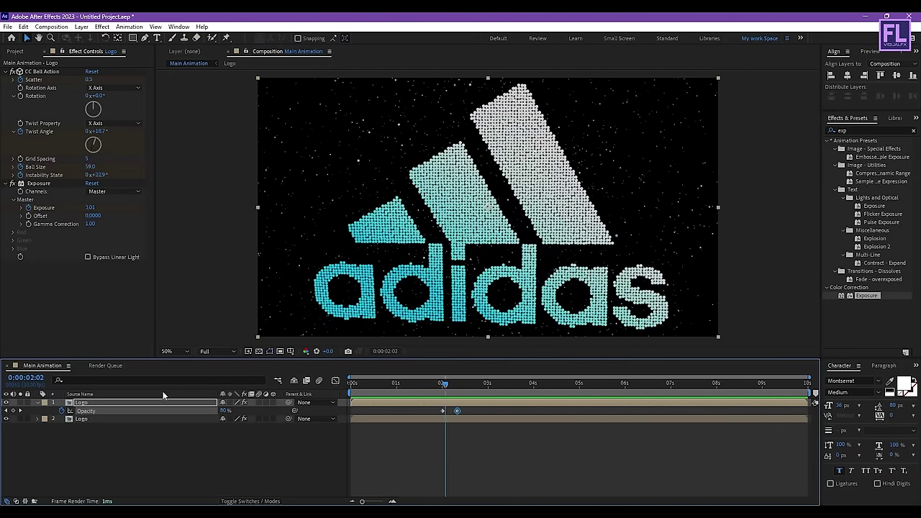
# Step: Collapse the upper Logo layer's properties and add a new adjustment layer above both Logo layers
pyautogui.click(36, 403)
pyautogui.click(142, 460)
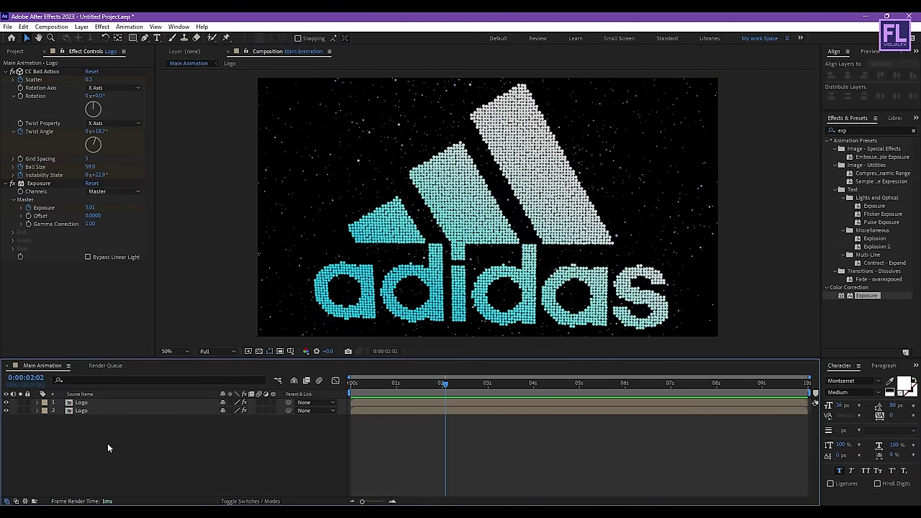
pyautogui.rightClick(107, 444)
pyautogui.moveTo(177, 325)
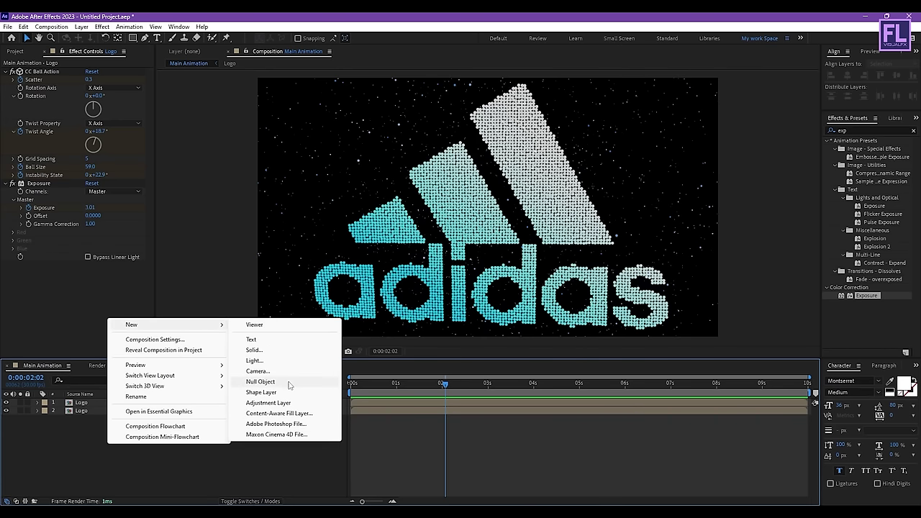
pyautogui.click(288, 403)
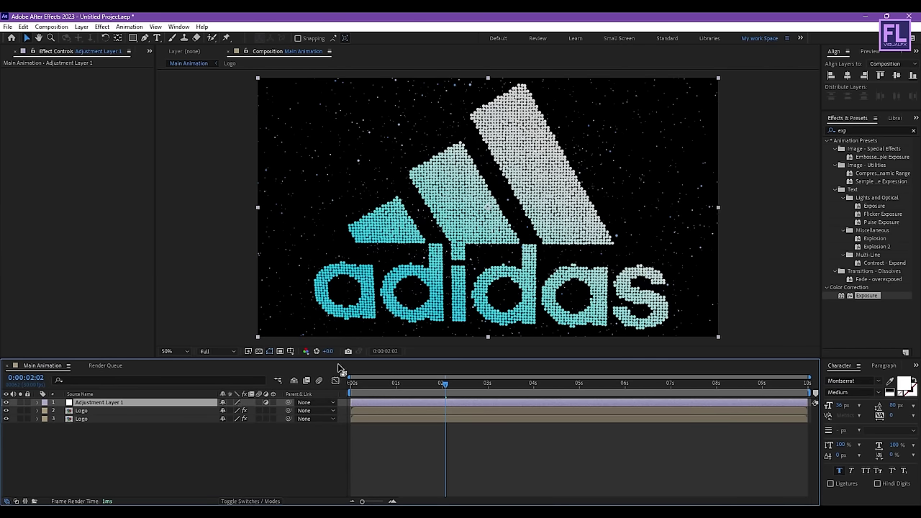
# Step: Find the CC Force Motion Blur effect and apply it to the adjustment layer
pyautogui.click(856, 130)
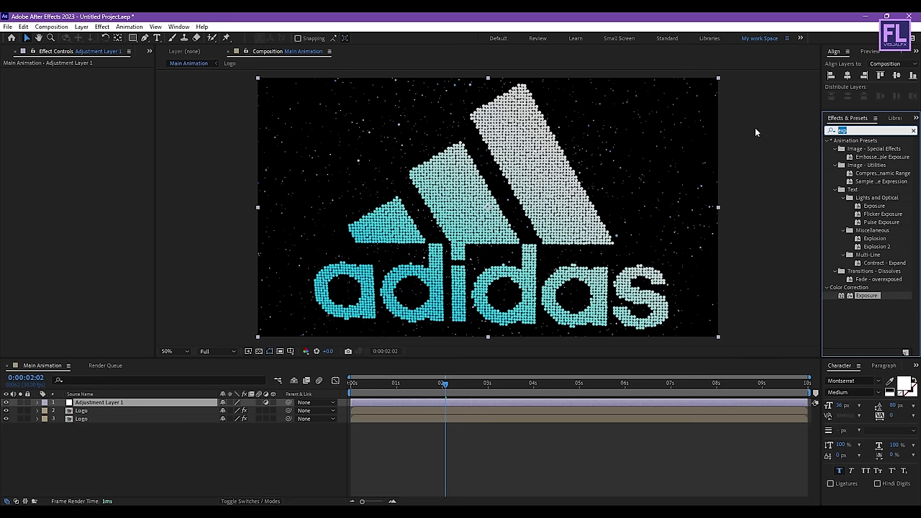
pyautogui.write('cc')
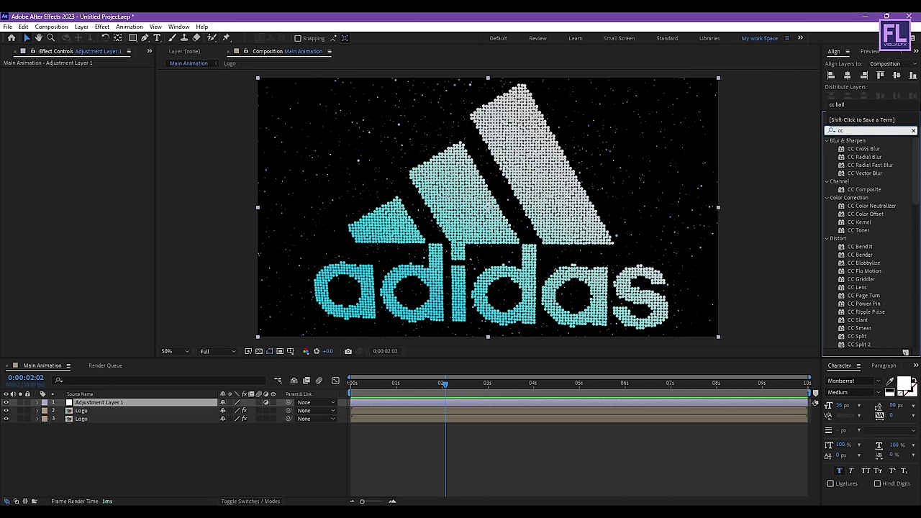
pyautogui.write(' for')
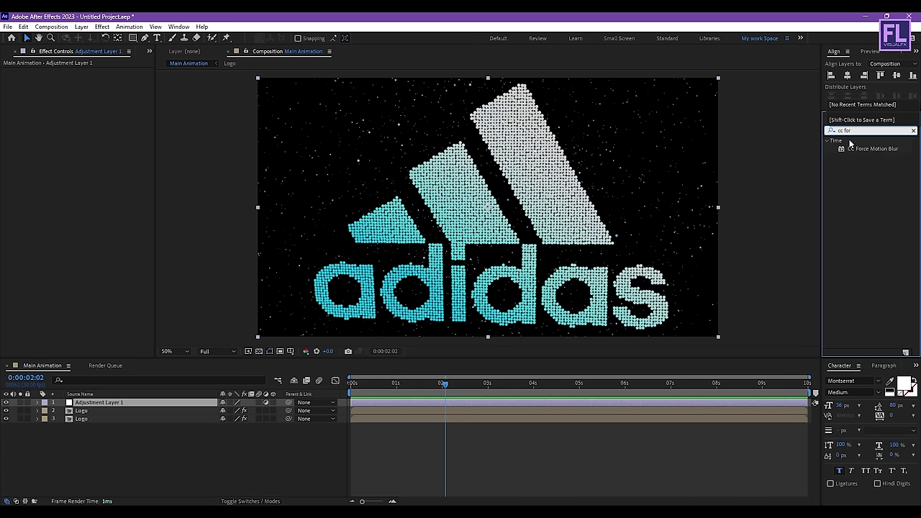
pyautogui.click(867, 149)
pyautogui.moveTo(884, 148); pyautogui.dragTo(153, 402)
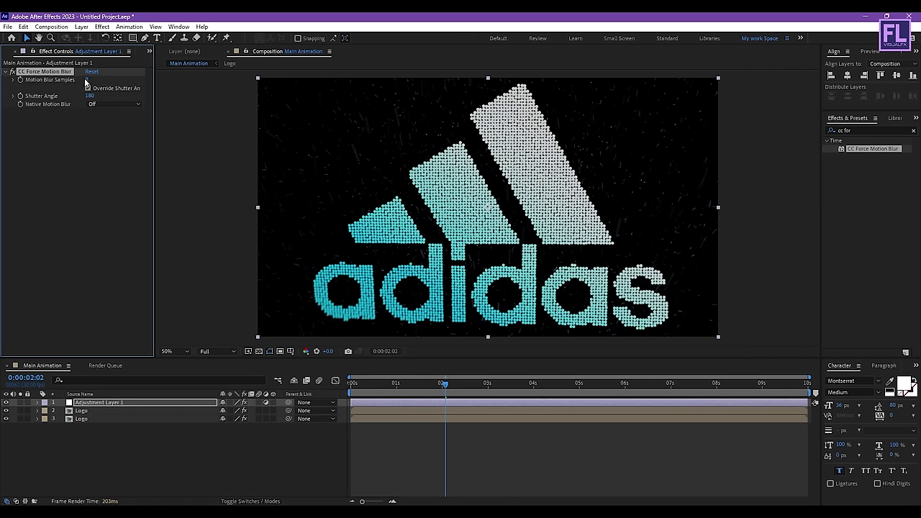
# Step: Apply the Glow effect to the adjustment layer and set its Glow Radius to 265
pyautogui.click(855, 128)
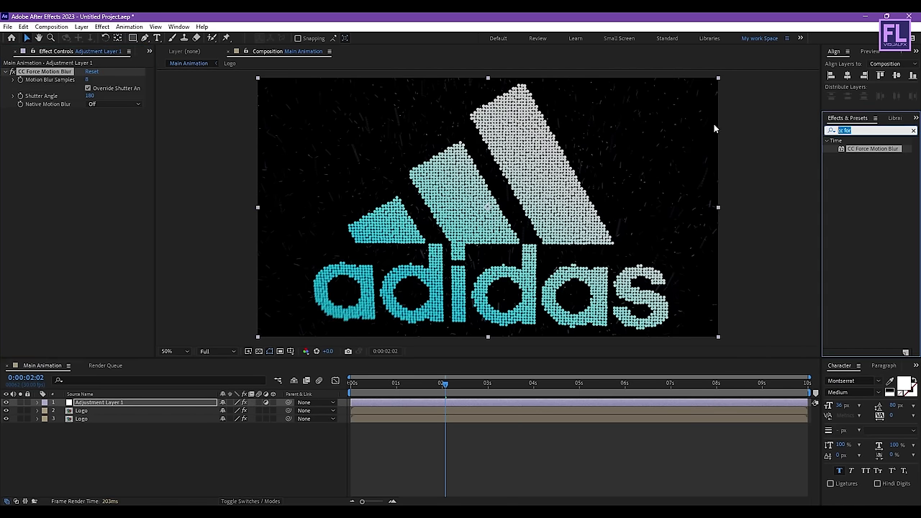
pyautogui.write('glow')
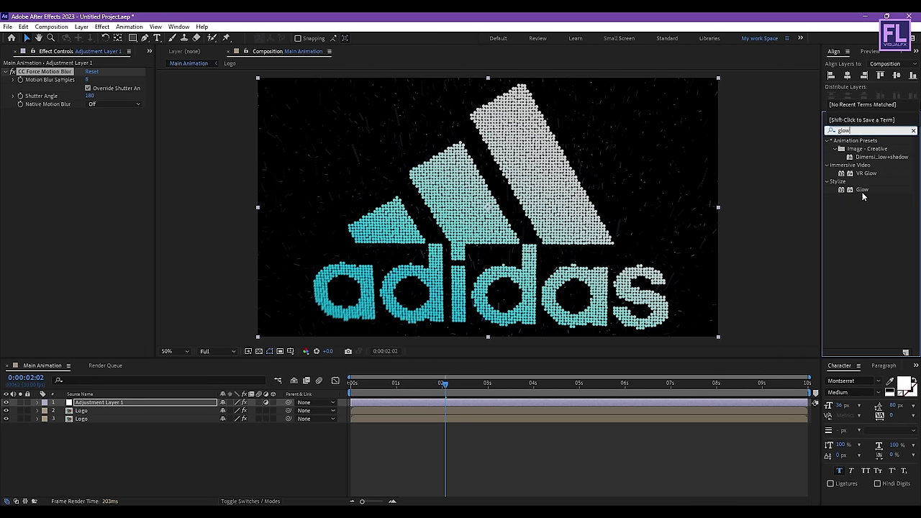
pyautogui.moveTo(863, 190); pyautogui.dragTo(136, 405)
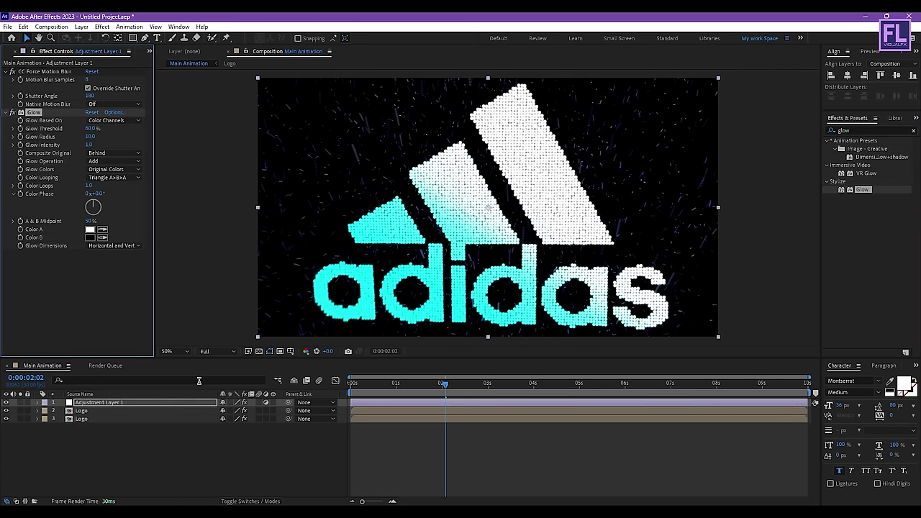
pyautogui.moveTo(94, 140); pyautogui.dragTo(205, 131)
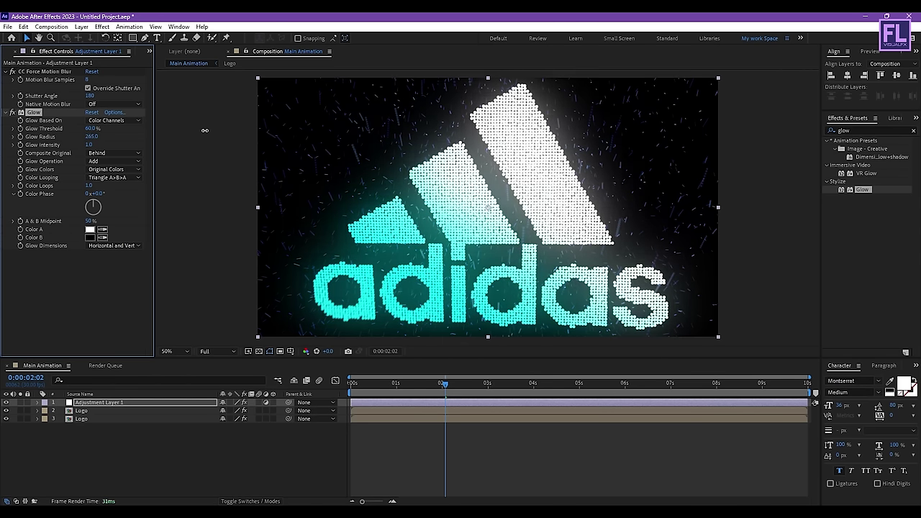
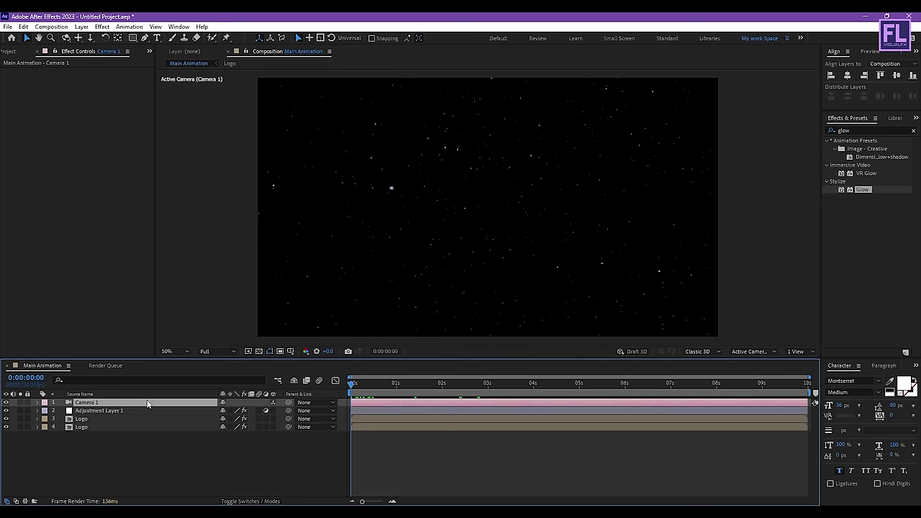
# Step: Keyframe Camera 1's Position with a Z value of -102.3 on the first frame and -1070.3 at 0:00:01:15
pyautogui.press('p')
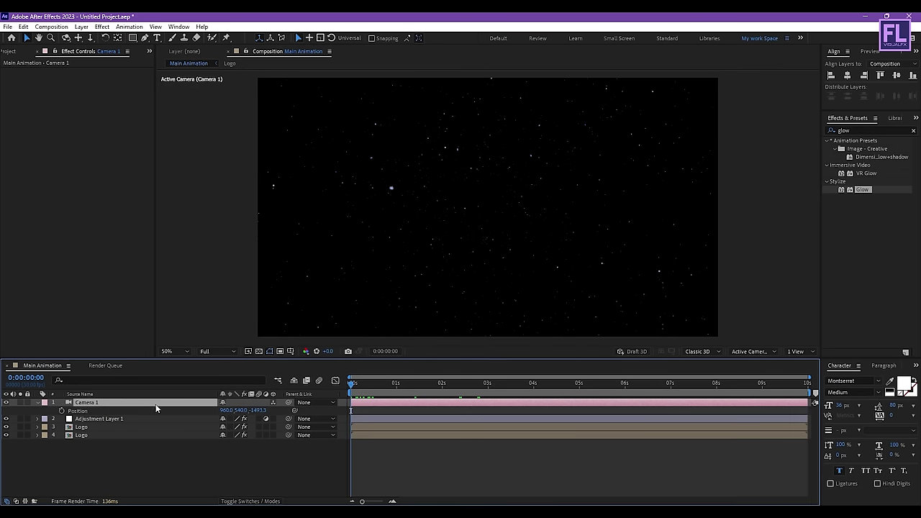
pyautogui.click(62, 410)
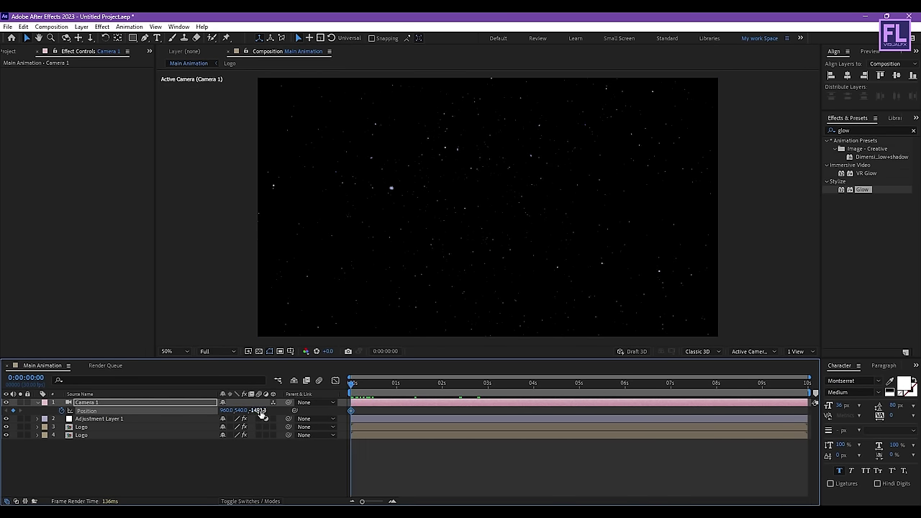
pyautogui.moveTo(260, 410); pyautogui.dragTo(531, 400)
pyautogui.moveTo(370, 403); pyautogui.dragTo(605, 366)
pyautogui.moveTo(358, 385); pyautogui.dragTo(418, 386)
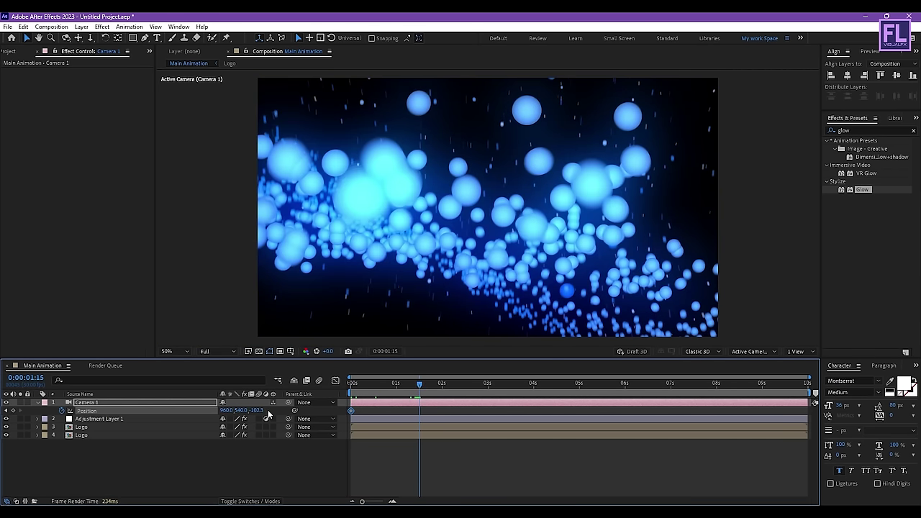
pyautogui.moveTo(258, 415); pyautogui.dragTo(4, 436)
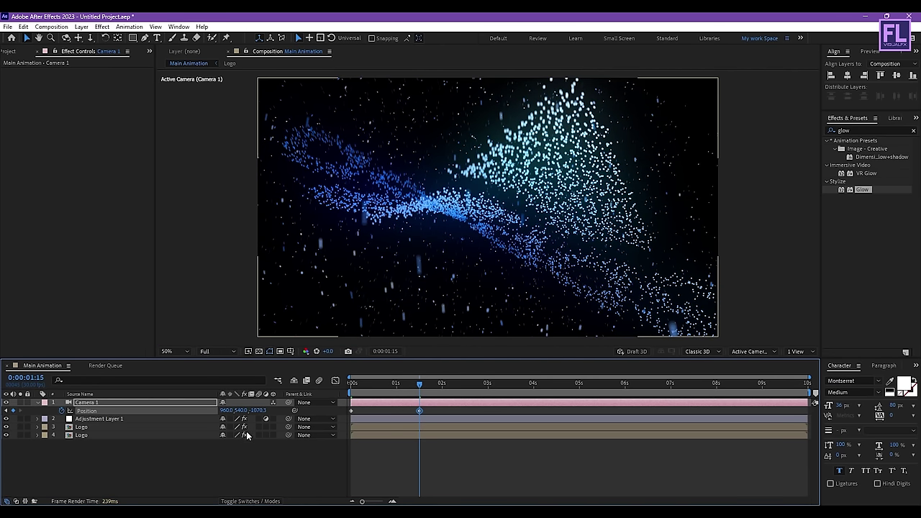
# Step: Set Camera 1's Position Z to -1096.3 at 0:00:01:15 and add another keyframe with Z -4191.3 at 0:00:02:13
pyautogui.moveTo(256, 411); pyautogui.dragTo(245, 412)
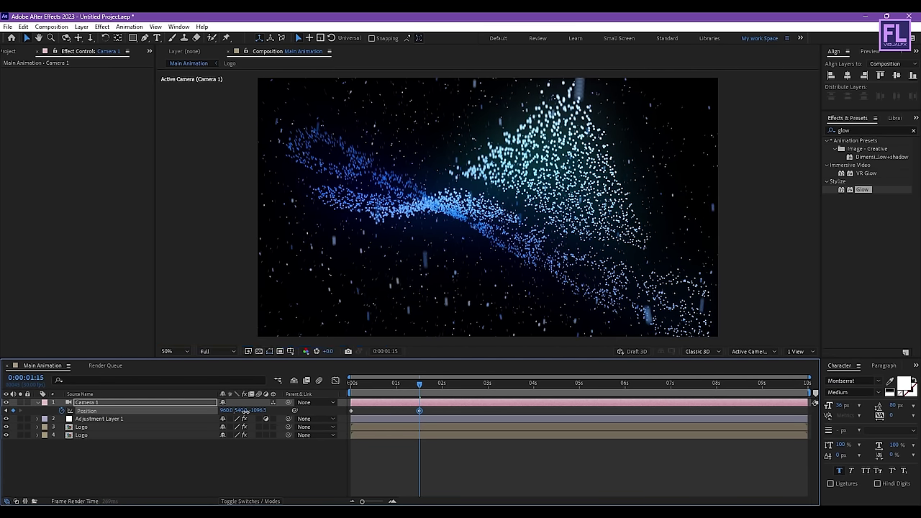
pyautogui.moveTo(420, 385); pyautogui.dragTo(462, 388)
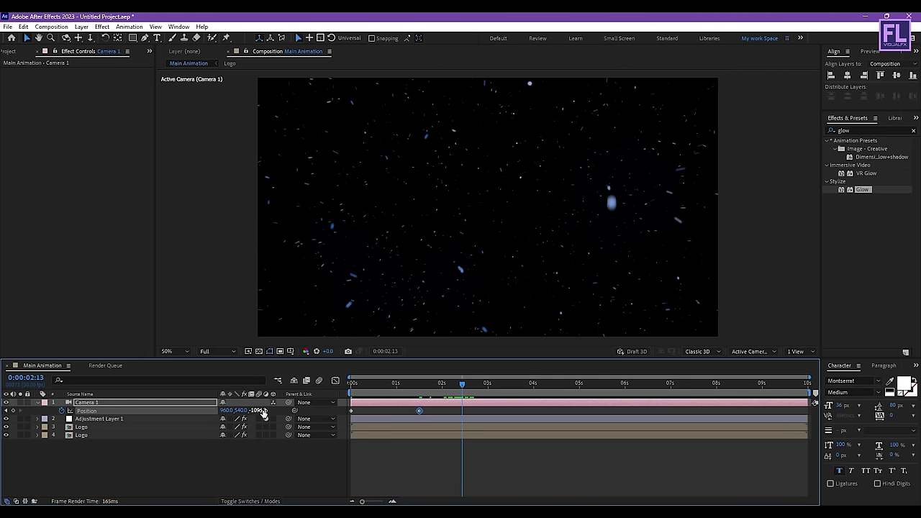
pyautogui.moveTo(263, 410); pyautogui.dragTo(115, 429)
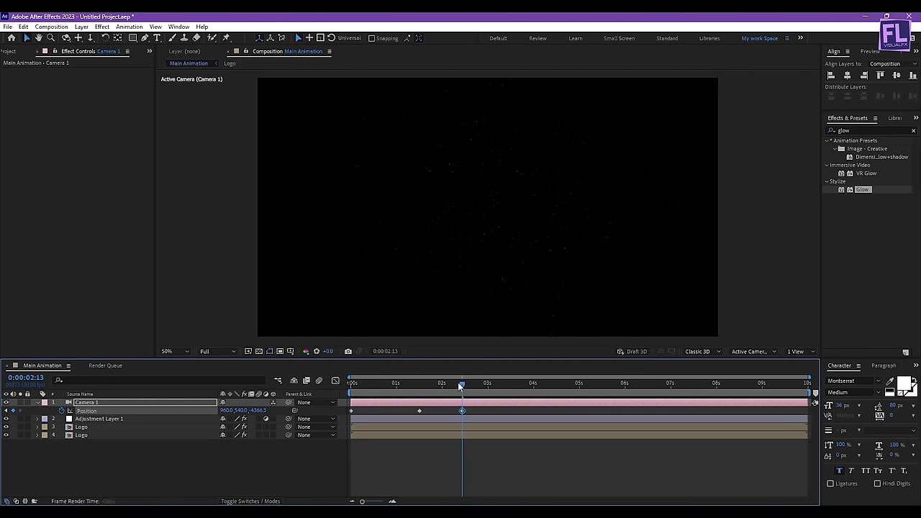
pyautogui.moveTo(459, 383)
pyautogui.mouseDown()
pyautogui.moveTo(439, 383)
pyautogui.moveTo(462, 383)
pyautogui.mouseUp()
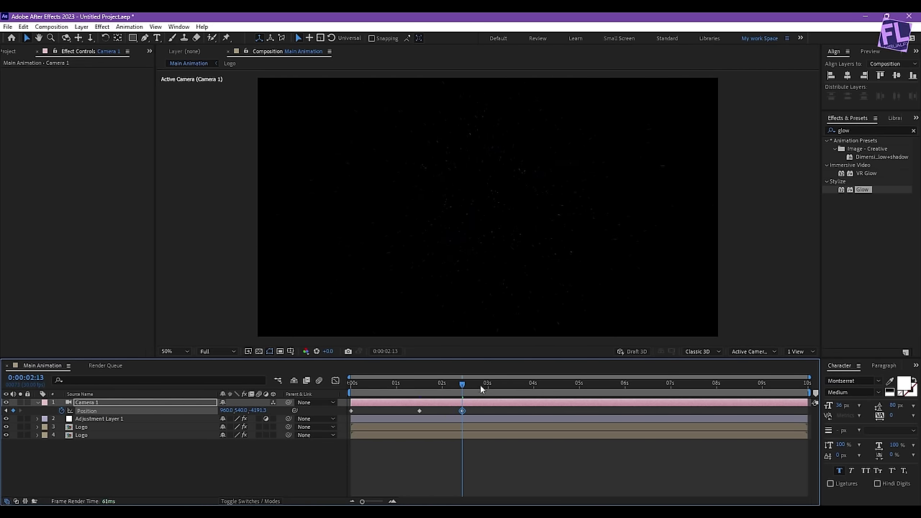
# Step: Move the middle camera Position keyframe to 0:00:01:12 and apply Easy Ease to all three Position keyframes
pyautogui.moveTo(462, 383); pyautogui.dragTo(412, 385)
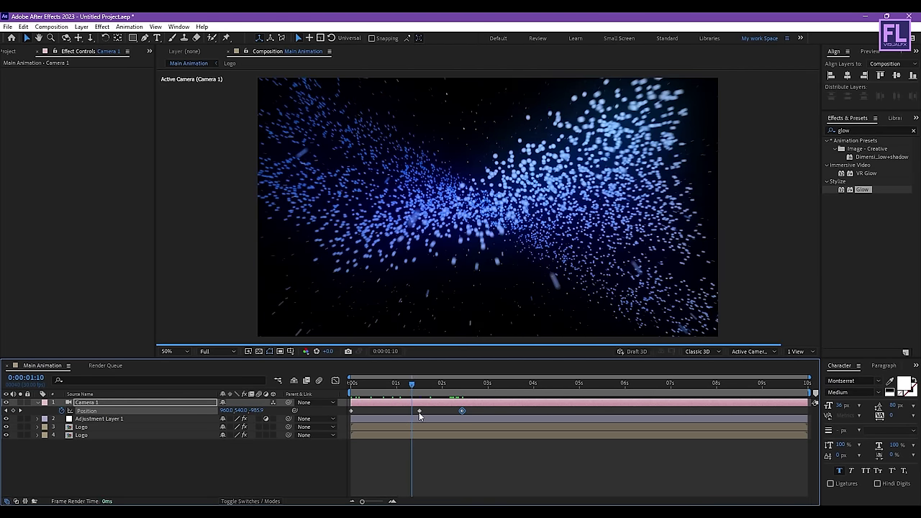
pyautogui.moveTo(419, 416); pyautogui.dragTo(416, 412)
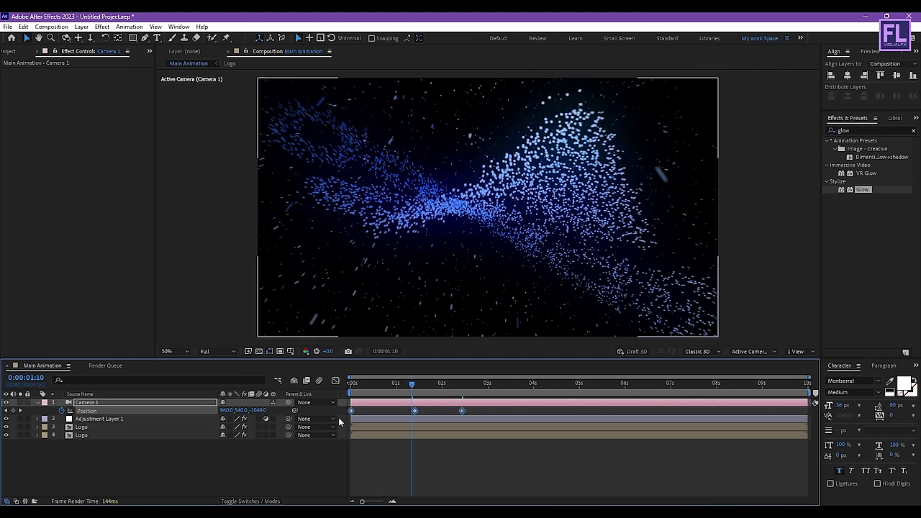
pyautogui.press('F9')
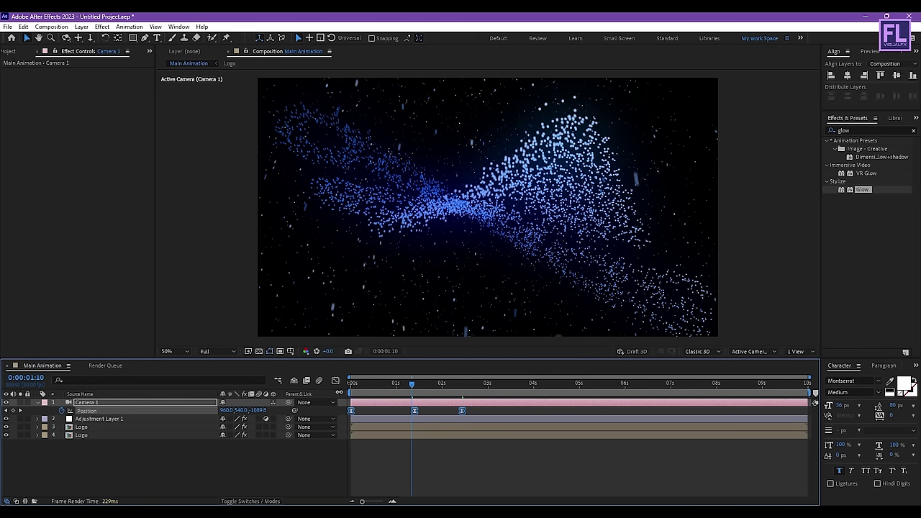
# Step: Reshape the camera Position speed graph with a sharp peak between the last two keyframes and a raised starting speed, and preview it
pyautogui.click(335, 380)
pyautogui.moveTo(416, 477)
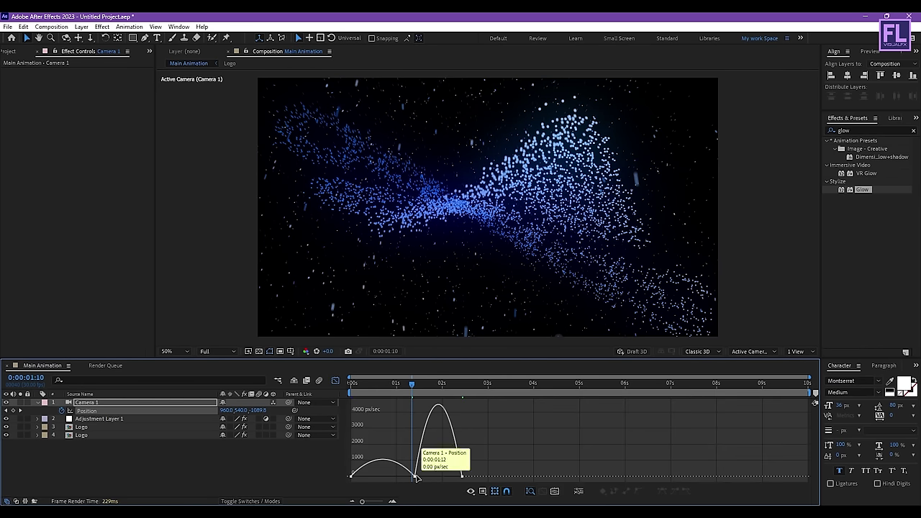
pyautogui.moveTo(416, 476); pyautogui.dragTo(448, 481)
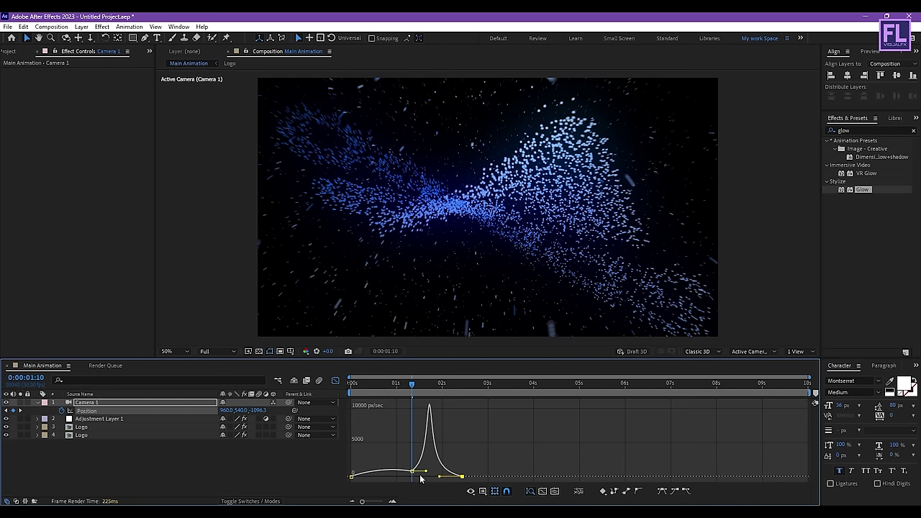
pyautogui.moveTo(352, 477); pyautogui.dragTo(352, 473)
pyautogui.press('space')
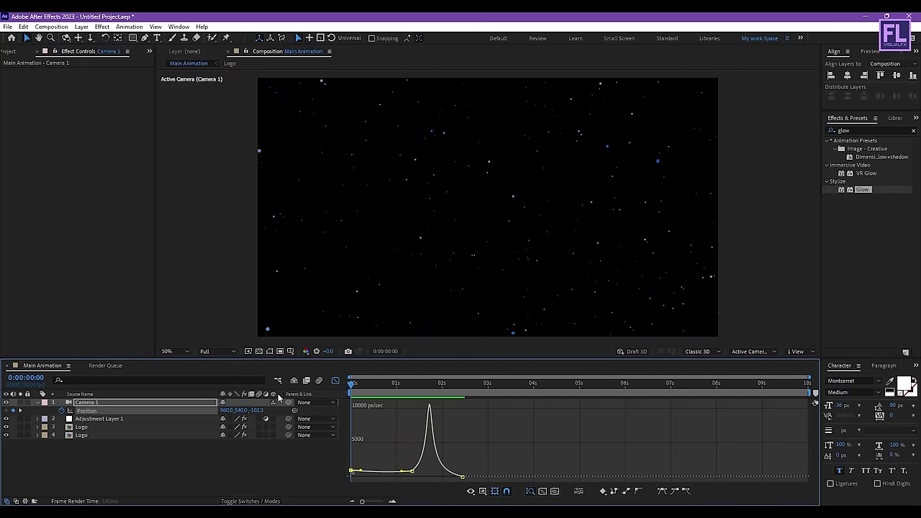
# Step: Return to the keyframe view, move the middle camera Position keyframe to 0:00:01:13 and preview the animation
pyautogui.moveTo(441, 382); pyautogui.dragTo(408, 382)
pyautogui.click(335, 380)
pyautogui.moveTo(426, 414)
pyautogui.mouseDown()
pyautogui.moveTo(397, 413)
pyautogui.moveTo(424, 412)
pyautogui.moveTo(415, 412)
pyautogui.mouseUp()
pyautogui.press('space')
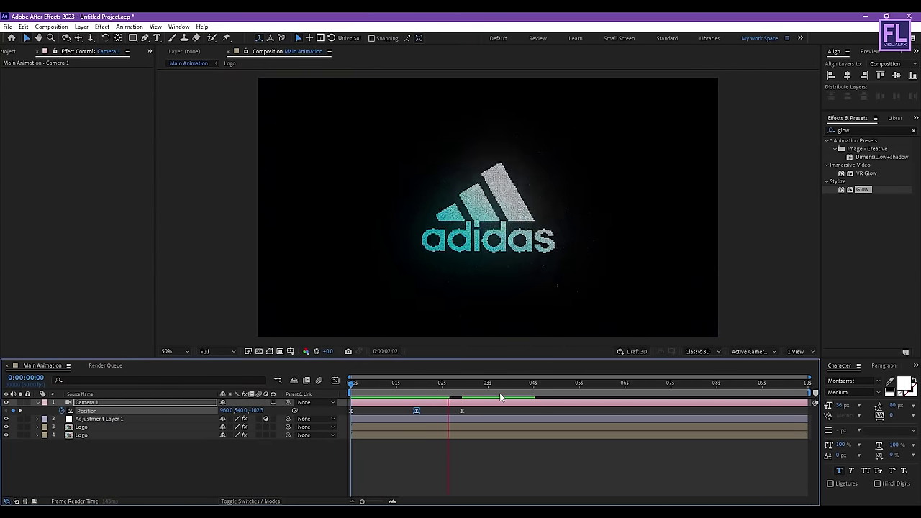
# Step: Raise the middle camera Position keyframe's speed to about 1536 px/sec in the speed graph
pyautogui.click(459, 383)
pyautogui.click(336, 380)
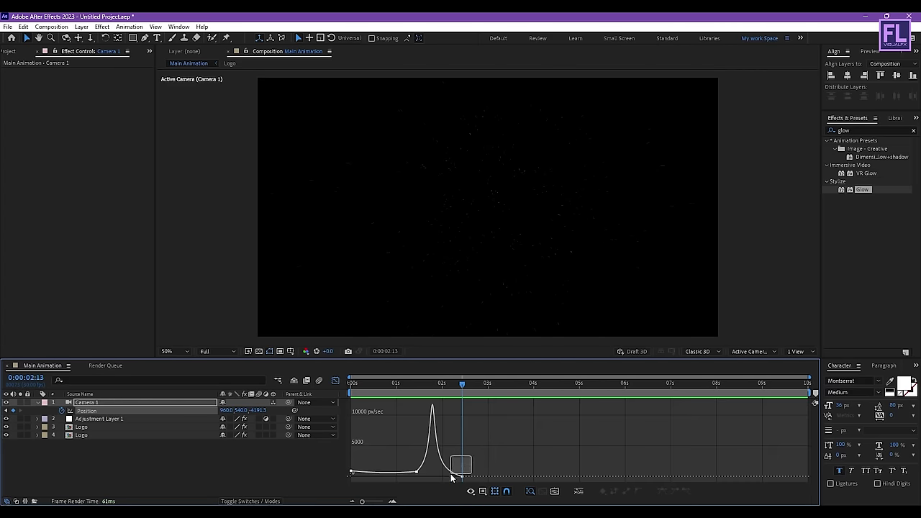
pyautogui.moveTo(454, 477); pyautogui.dragTo(416, 464)
pyautogui.press('j')
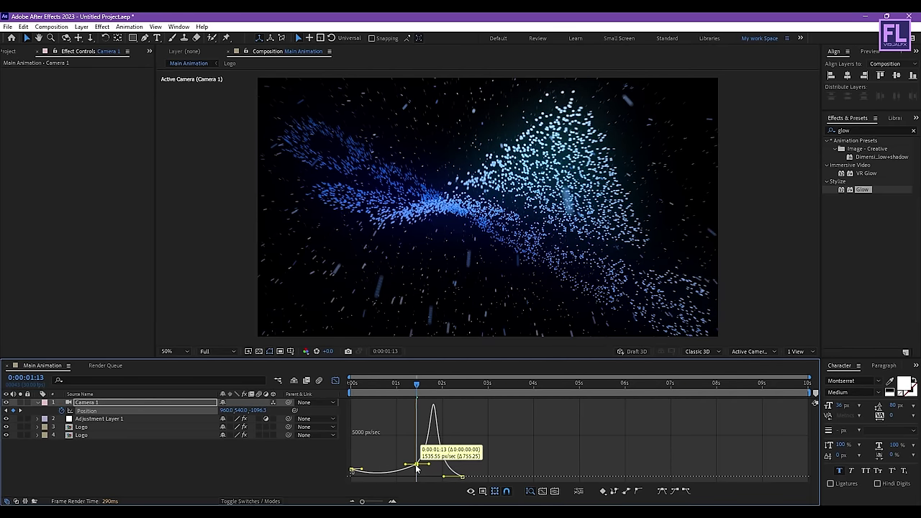
pyautogui.moveTo(353, 471)
# Step: Preview the camera animation from the first frame and check how the particles form the logo
pyautogui.press('space')
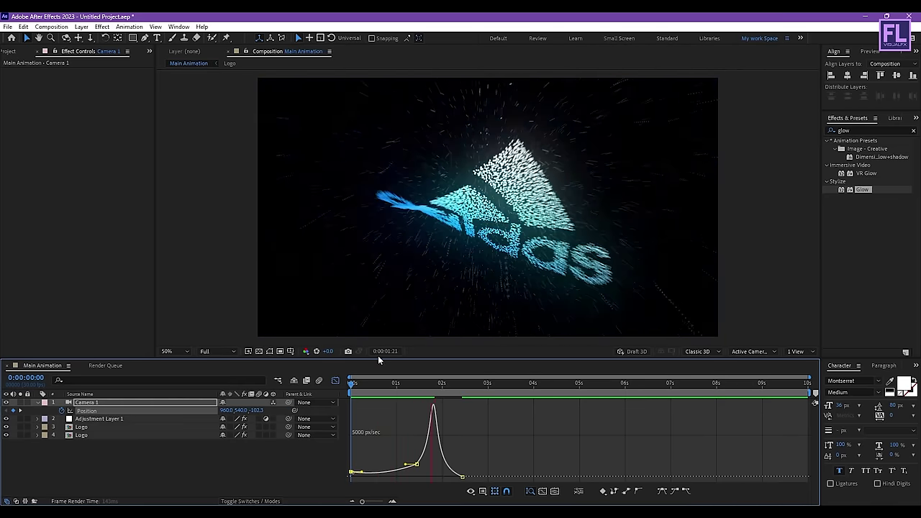
pyautogui.press('space')
pyautogui.press('space')
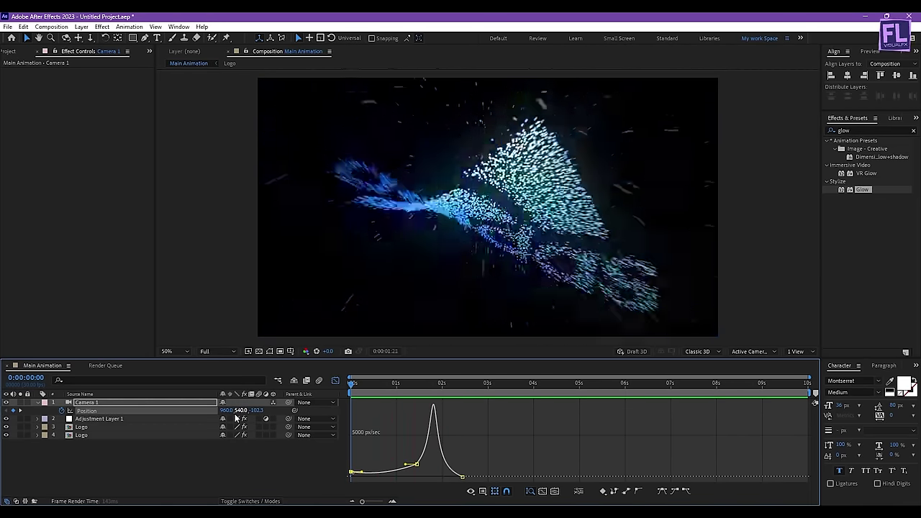
pyautogui.click(423, 384)
pyautogui.moveTo(422, 383); pyautogui.dragTo(350, 383)
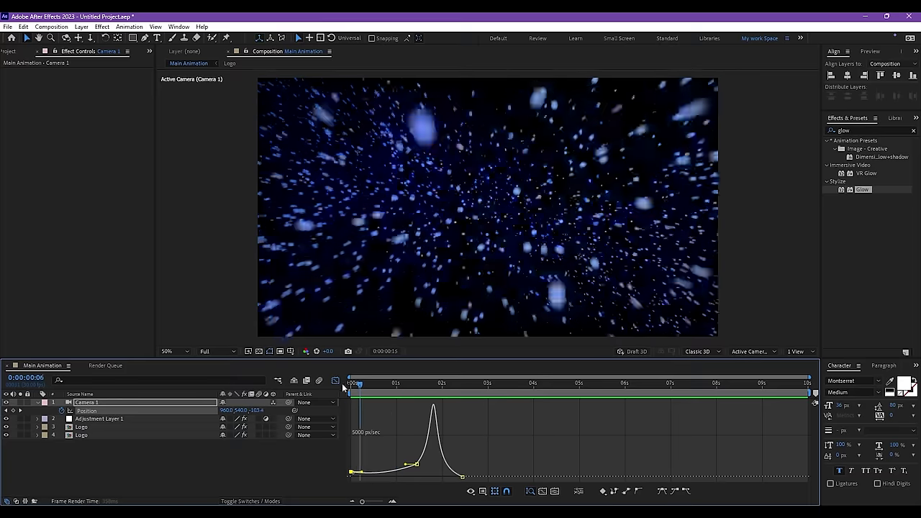
pyautogui.press('space')
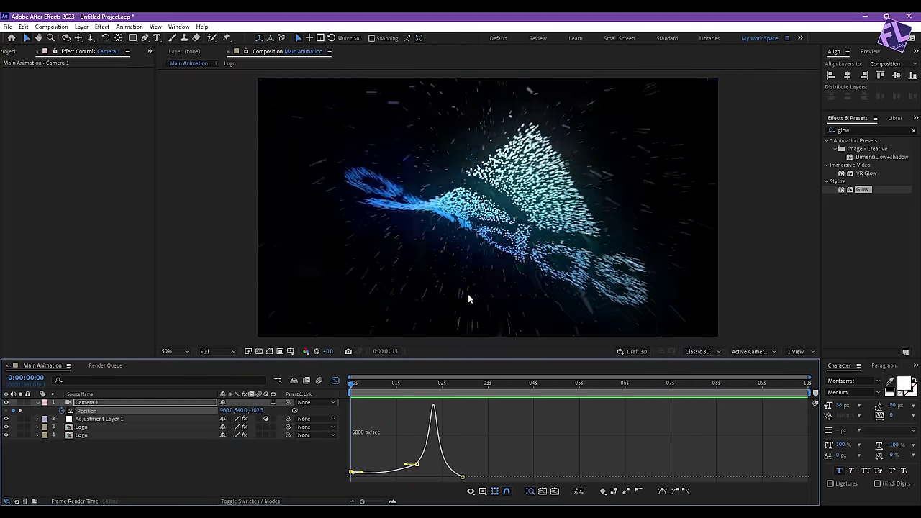
pyautogui.click(462, 380)
pyautogui.moveTo(461, 380); pyautogui.dragTo(395, 388)
# Step: Collapse Camera 1's properties and create a 1920x1080, 30 fps, 10-second composition named Reflection
pyautogui.click(54, 405)
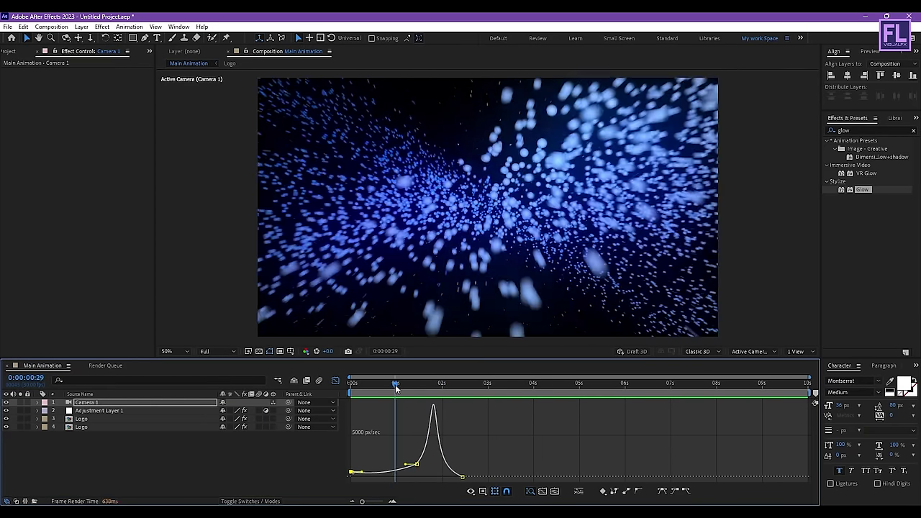
pyautogui.click(113, 462)
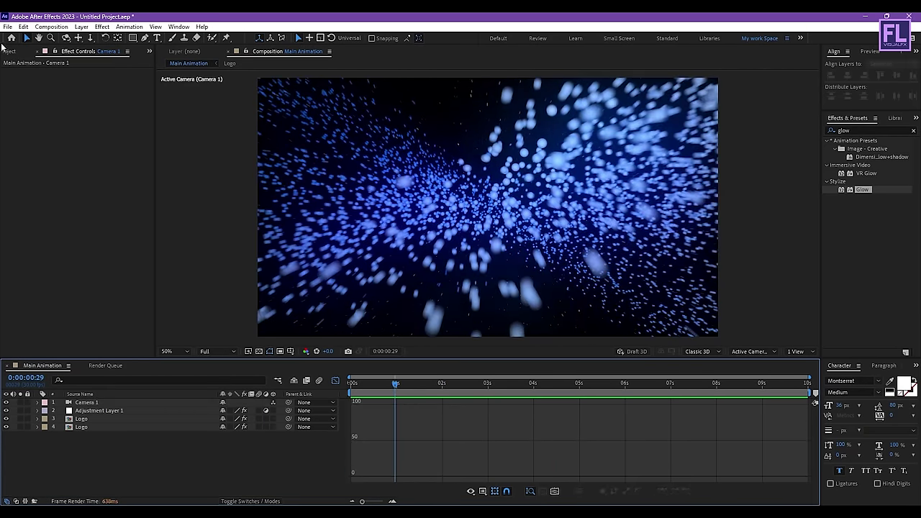
pyautogui.click(7, 51)
pyautogui.click(30, 353)
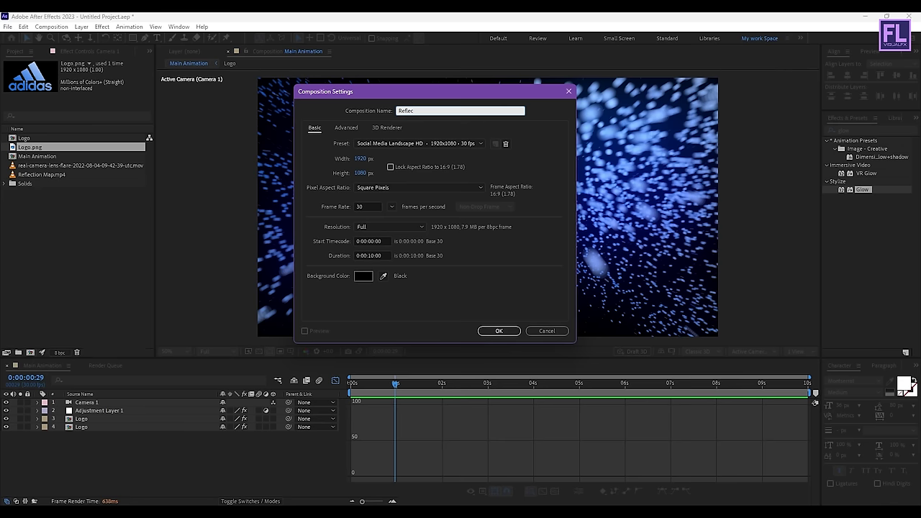
pyautogui.click(508, 332)
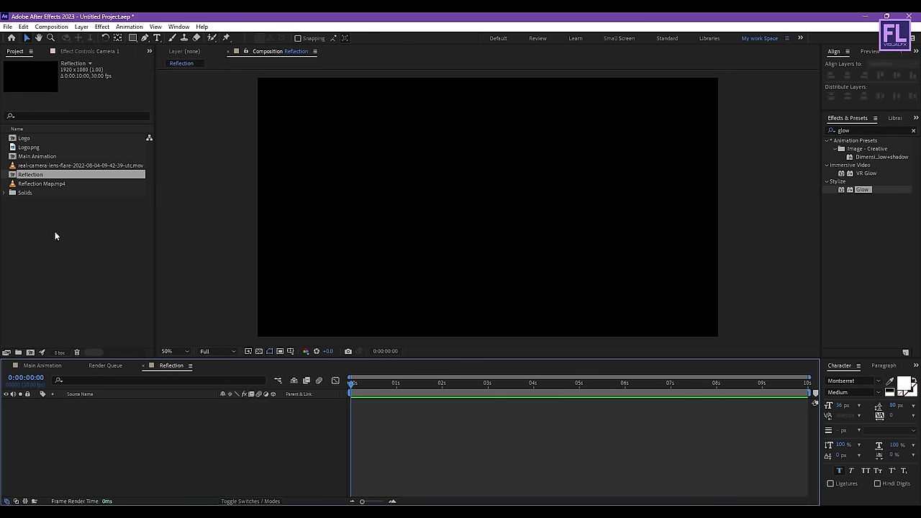
# Step: Add the Logo composition and Reflection Map.mp4 to the Reflection composition, with the reflection map beneath the Logo layer
pyautogui.click(35, 138)
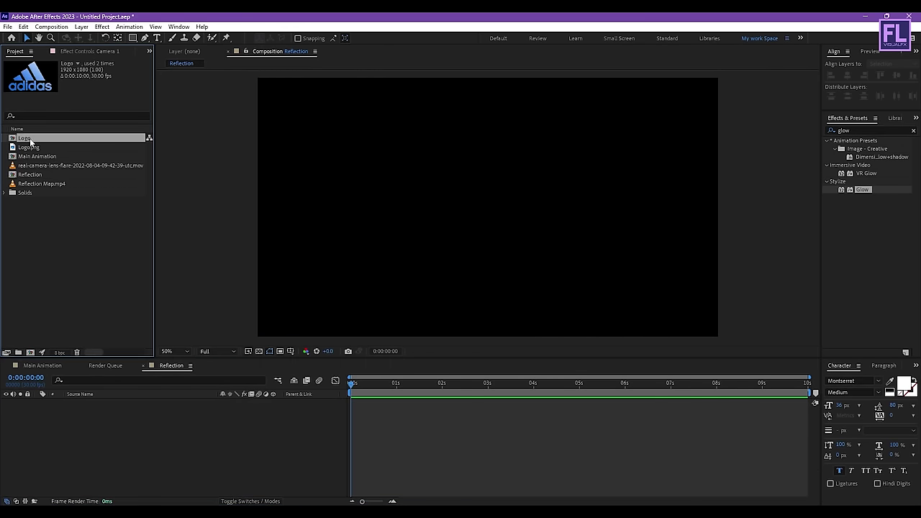
pyautogui.moveTo(30, 142); pyautogui.dragTo(88, 422)
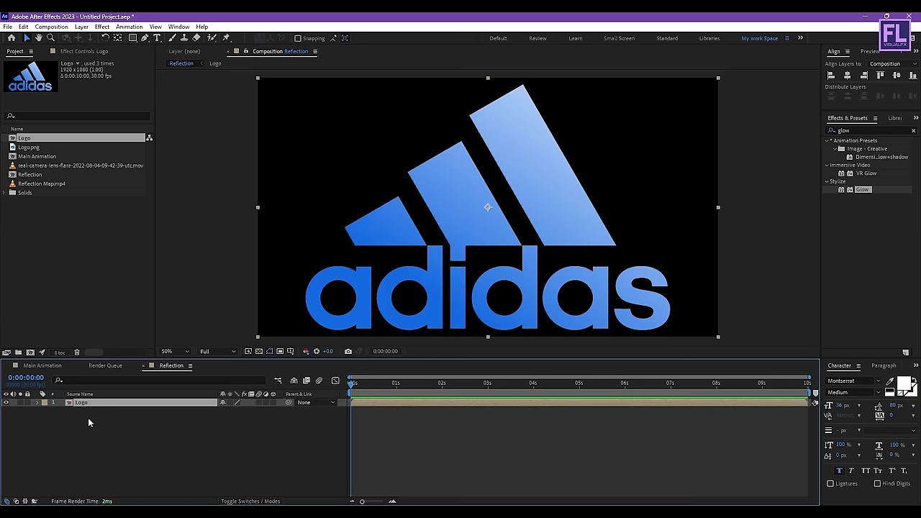
pyautogui.click(62, 184)
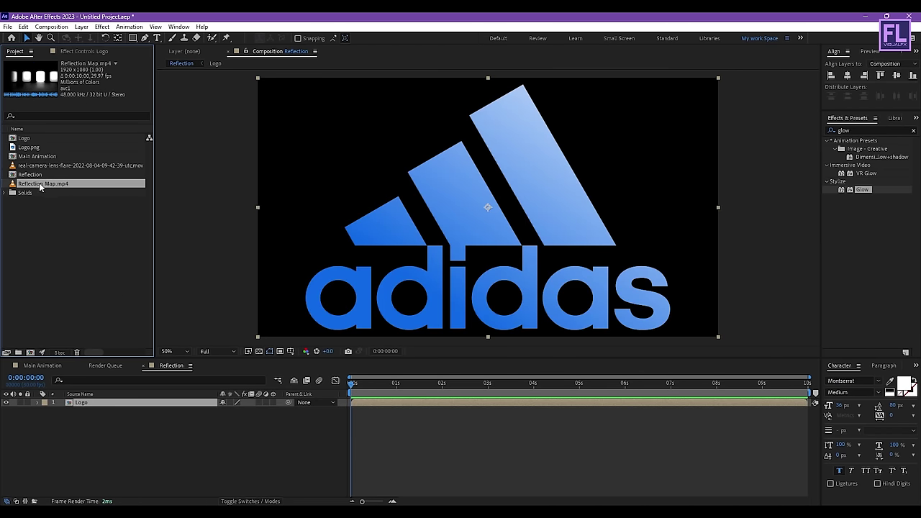
pyautogui.moveTo(41, 188); pyautogui.dragTo(99, 406)
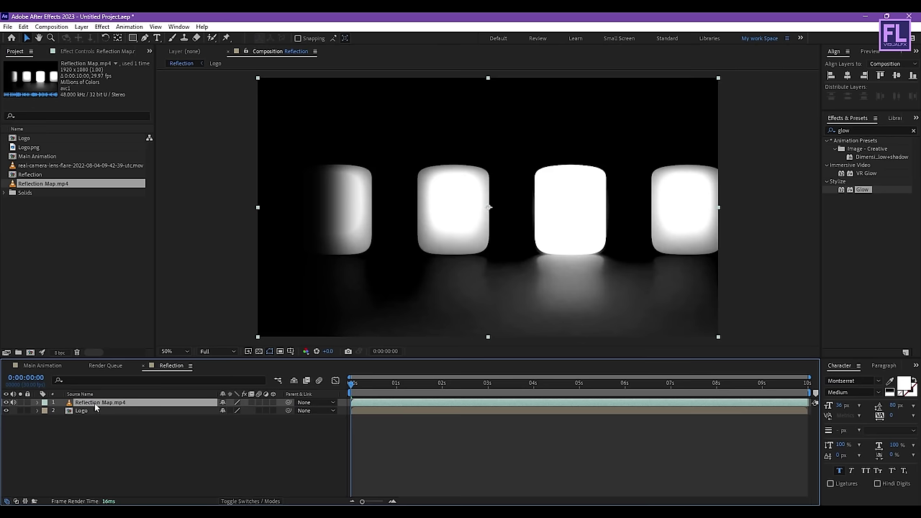
pyautogui.moveTo(103, 405); pyautogui.dragTo(105, 412)
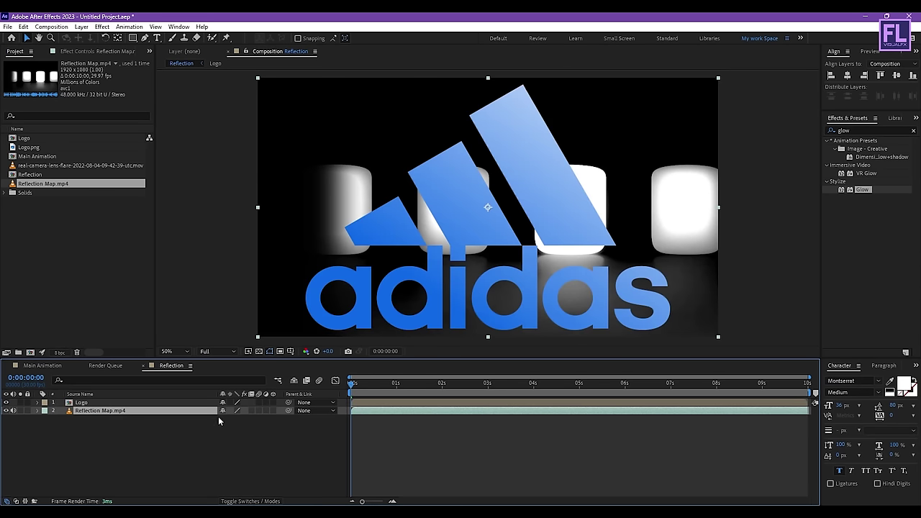
# Step: Set the Logo layer as the track matte of the Reflection Map.mp4 layer
pyautogui.click(259, 499)
pyautogui.click(270, 410)
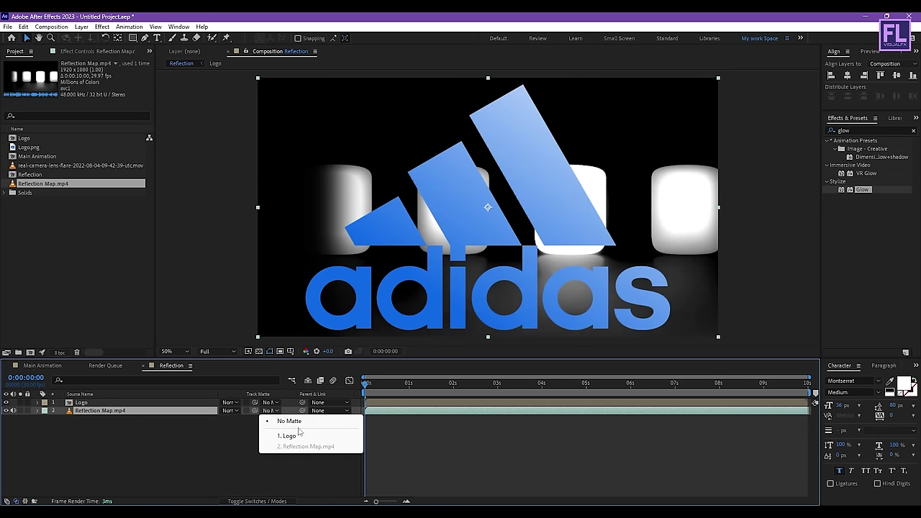
pyautogui.click(297, 437)
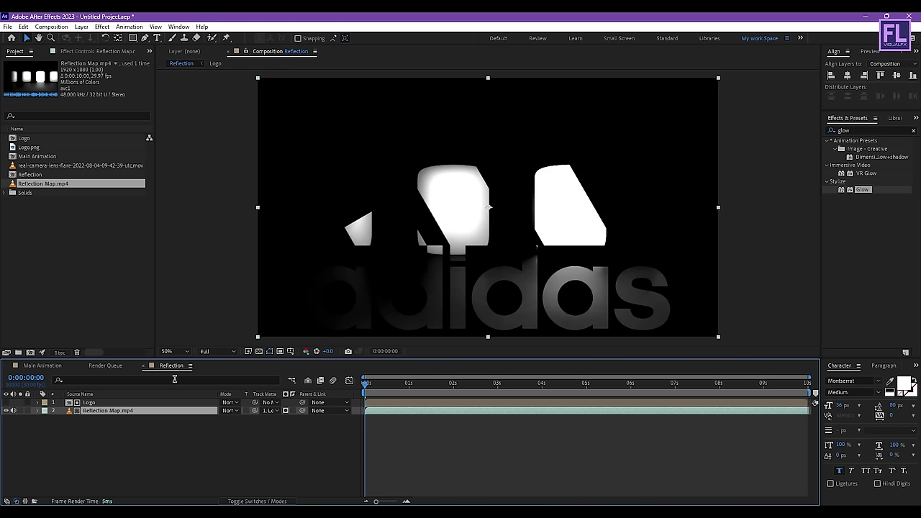
# Step: Find the CC Glass effect and apply it to the Reflection Map.mp4 layer
pyautogui.click(864, 130)
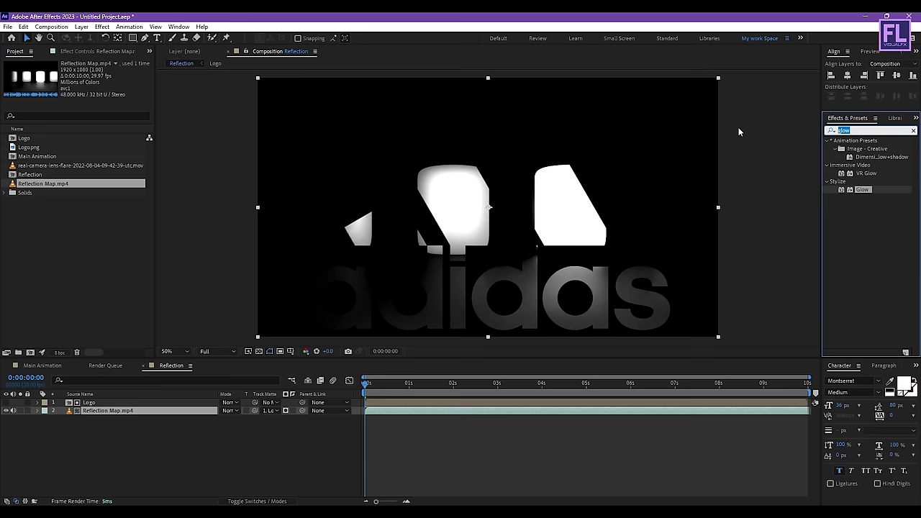
pyautogui.write('cc glas')
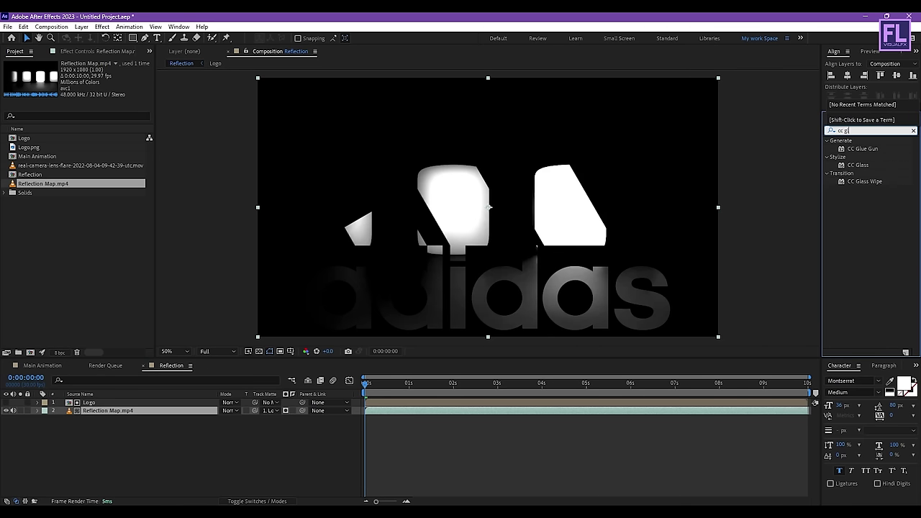
pyautogui.click(878, 150)
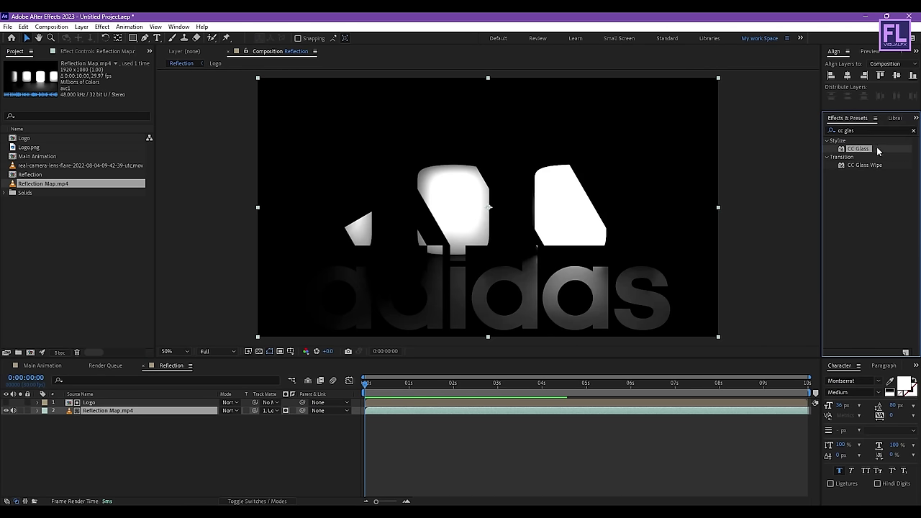
pyautogui.moveTo(869, 151); pyautogui.dragTo(106, 412)
# Step: Set the CC Glass surface's Bump Map to the Logo layer, Softness to 50 and Height to 100
pyautogui.click(14, 80)
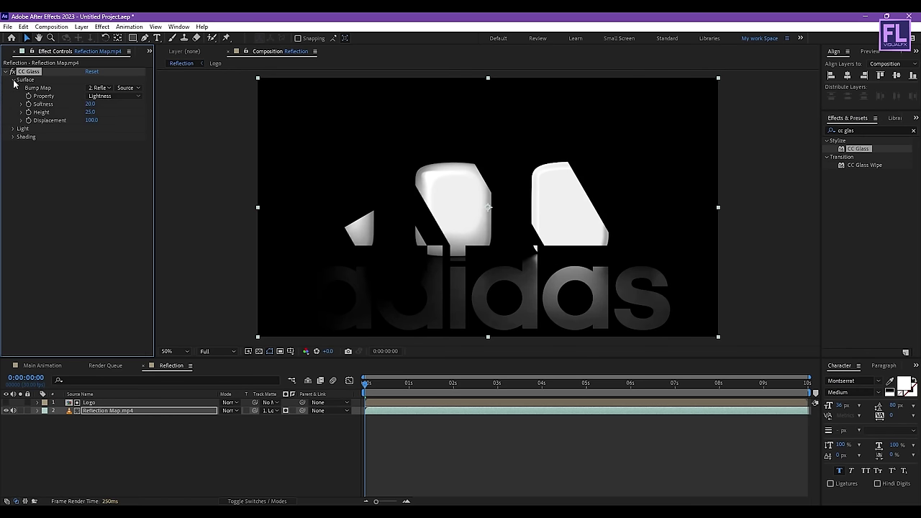
pyautogui.click(92, 88)
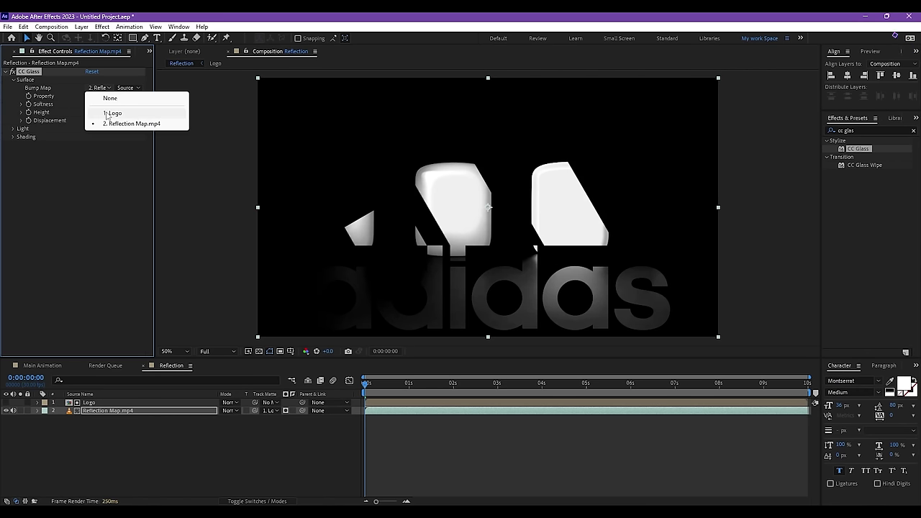
pyautogui.click(87, 113)
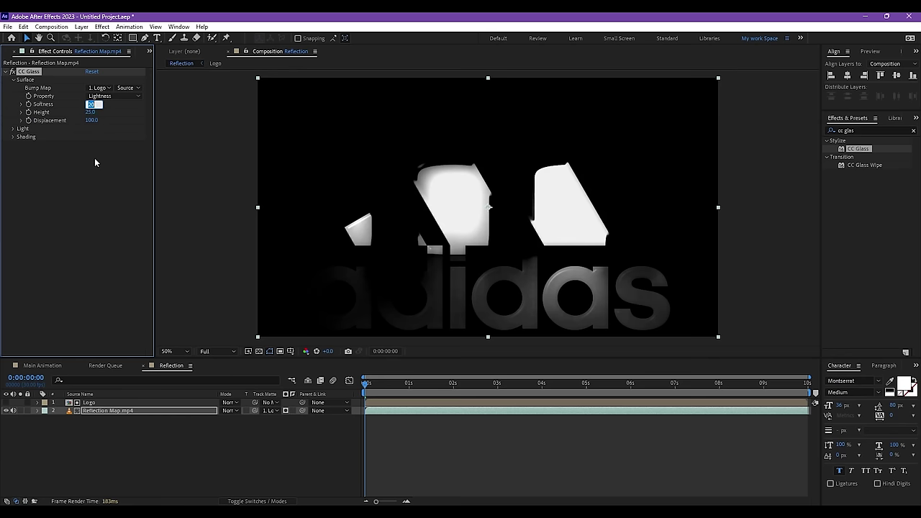
pyautogui.write('50')
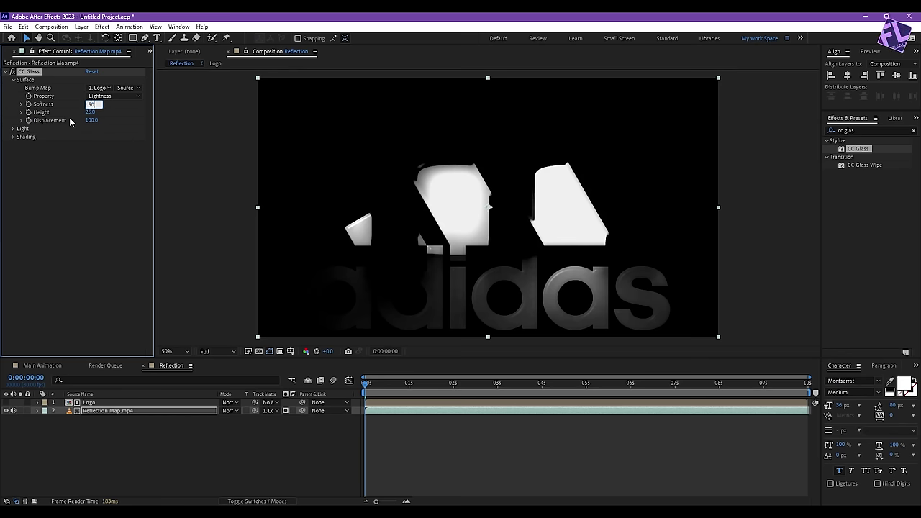
pyautogui.press('Tab')
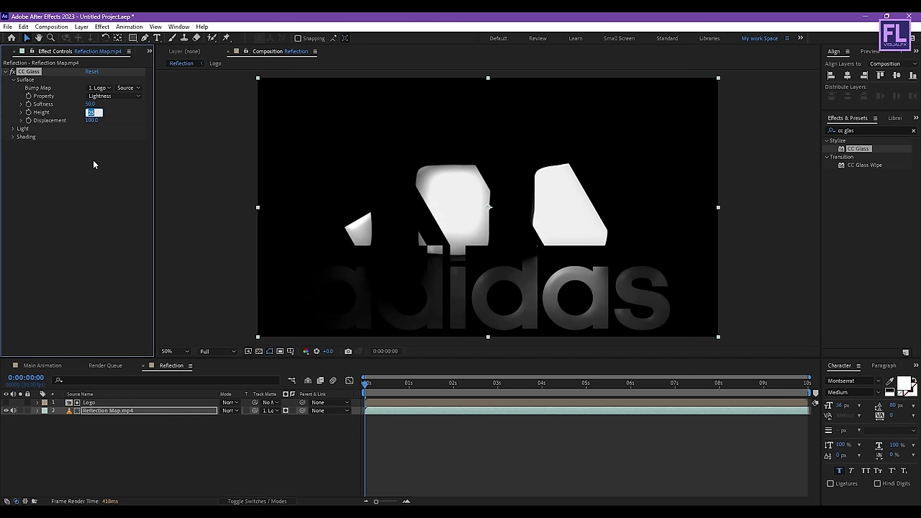
pyautogui.write('100')
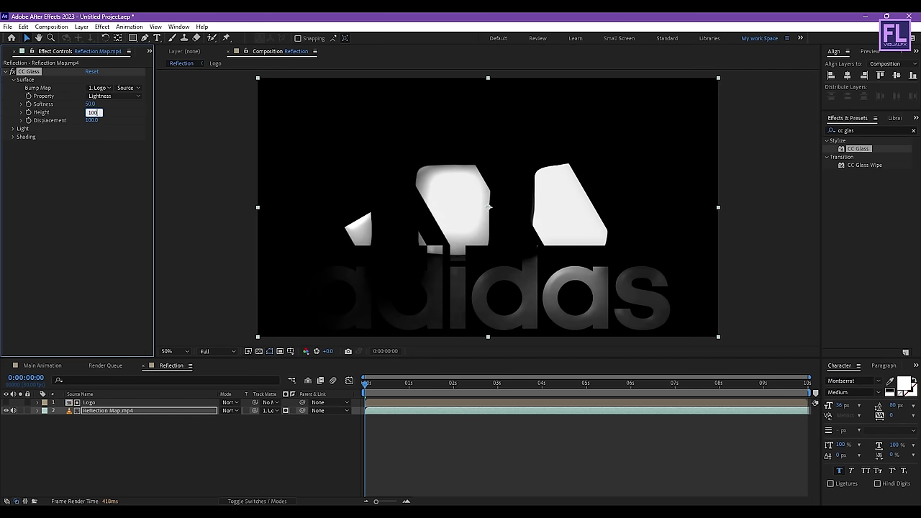
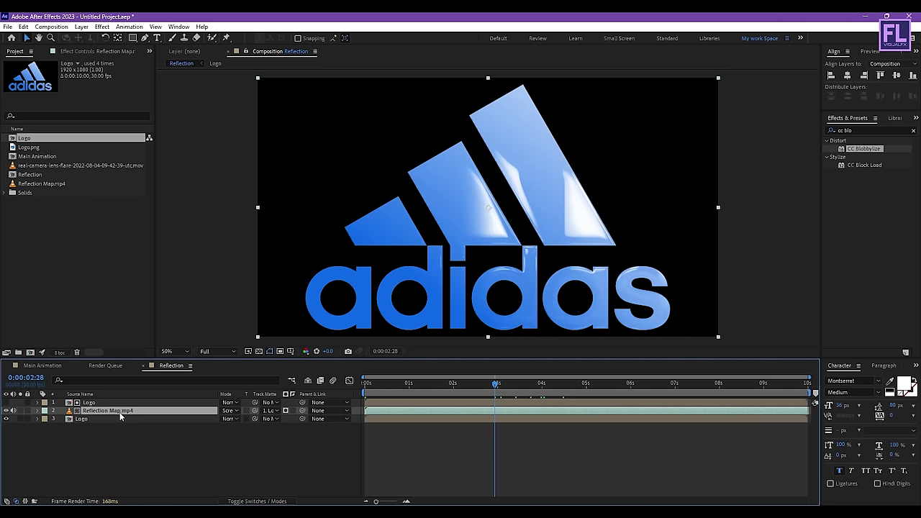
# Step: Keyframe the Reflection Map.mp4 layer's opacity from 100% at 0:00:02:28 to 0% at 0:00:03:21
pyautogui.press('t')
pyautogui.hotkey('alt', 'shift', 't')
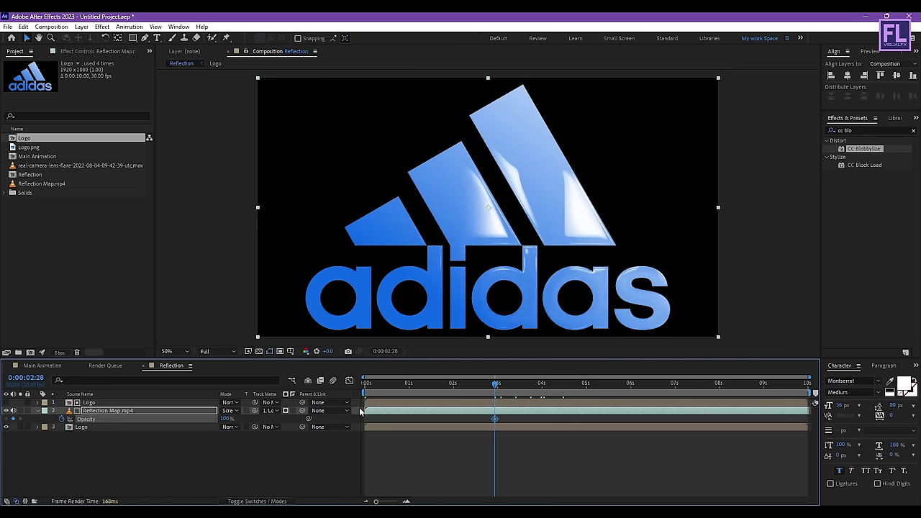
pyautogui.moveTo(496, 384); pyautogui.dragTo(528, 389)
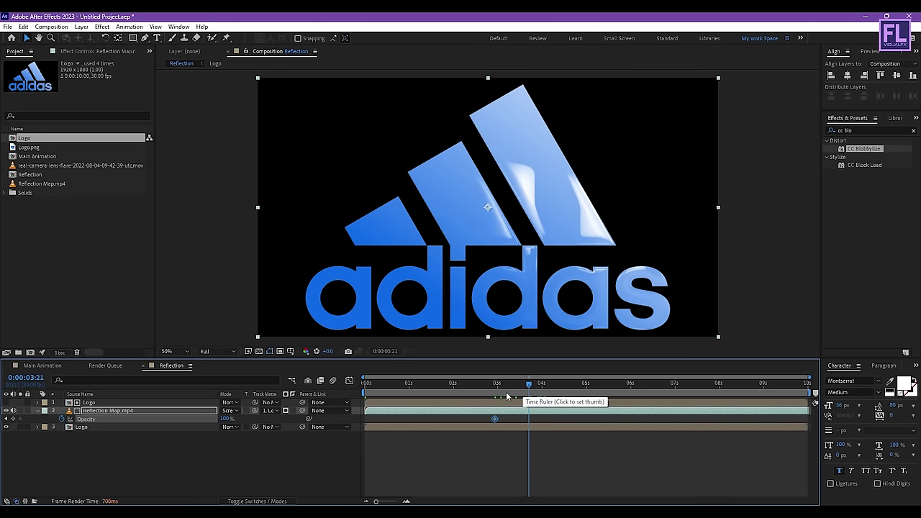
pyautogui.click(226, 418)
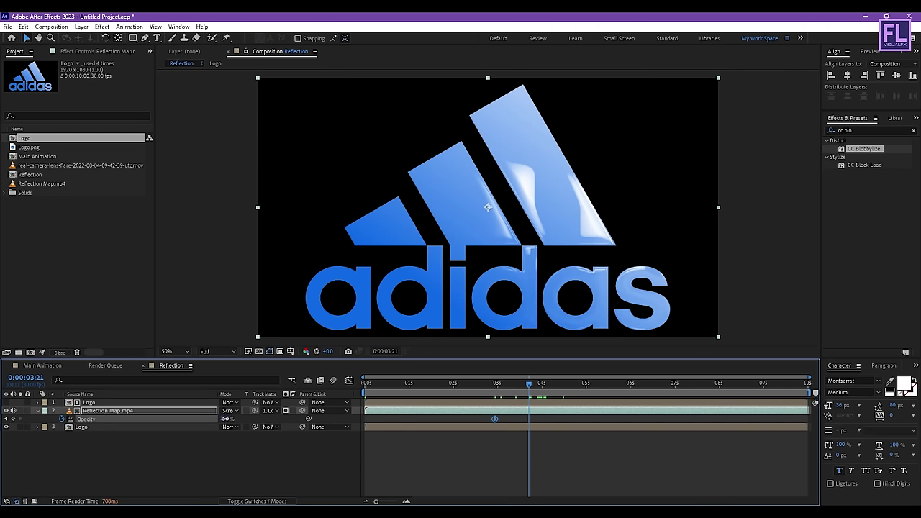
pyautogui.write('0')
pyautogui.press('Return')
pyautogui.click(243, 446)
pyautogui.click(39, 411)
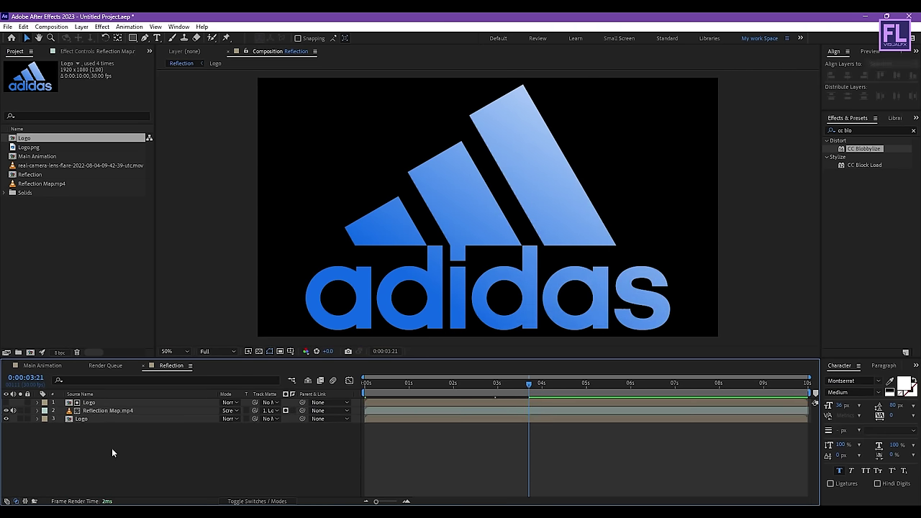
# Step: Add the Reflection composition beneath the Logo layers in Main Animation as a 3D layer starting at 0:00:00:29
pyautogui.click(49, 368)
pyautogui.click(336, 381)
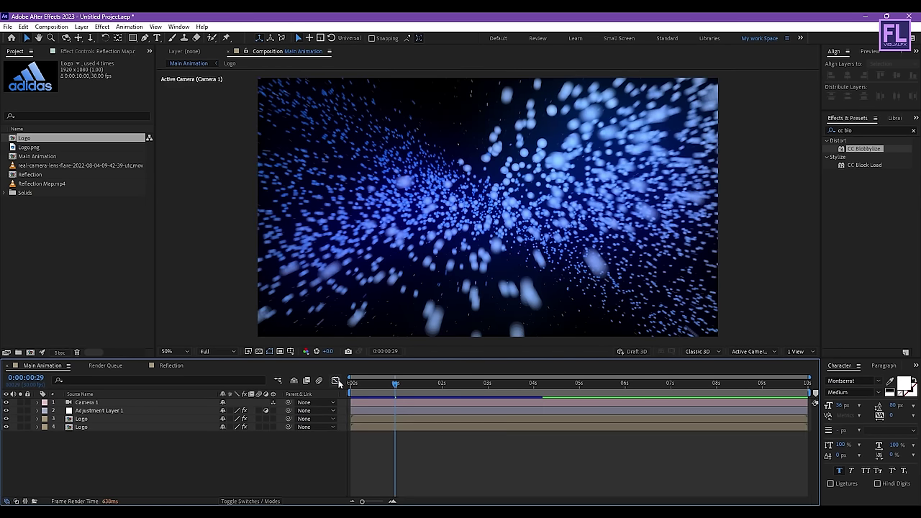
pyautogui.click(45, 195)
pyautogui.click(35, 176)
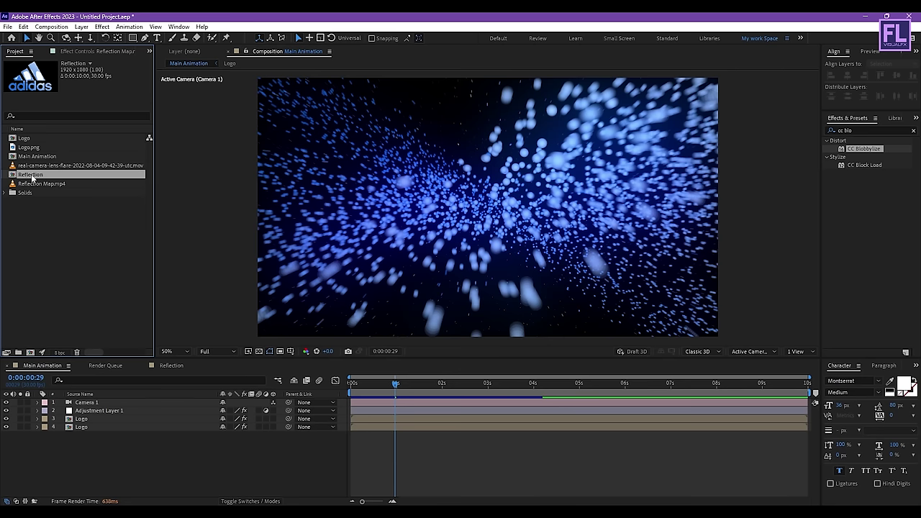
pyautogui.moveTo(32, 178); pyautogui.dragTo(110, 439)
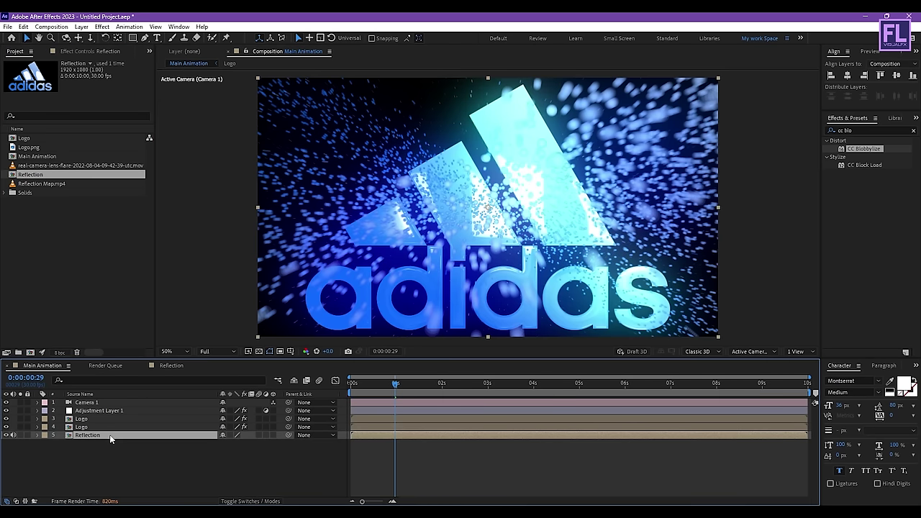
pyautogui.click(273, 436)
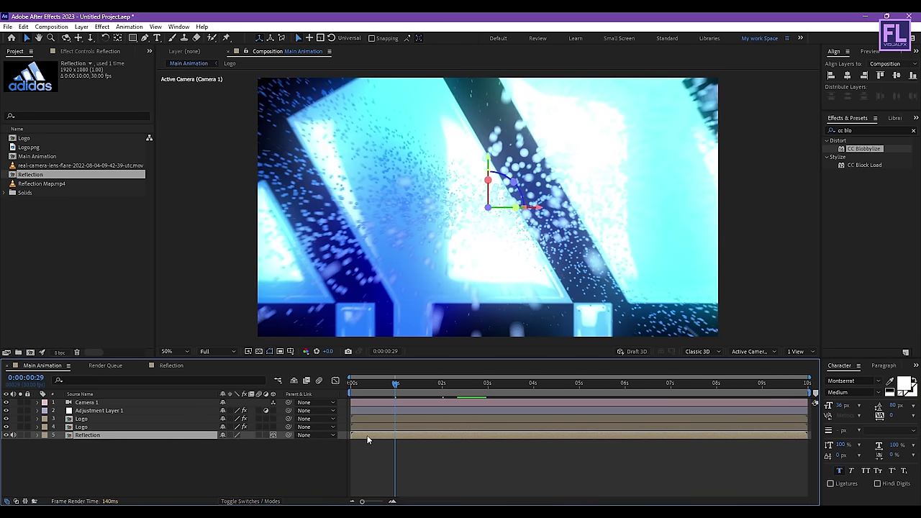
pyautogui.moveTo(365, 435); pyautogui.dragTo(409, 436)
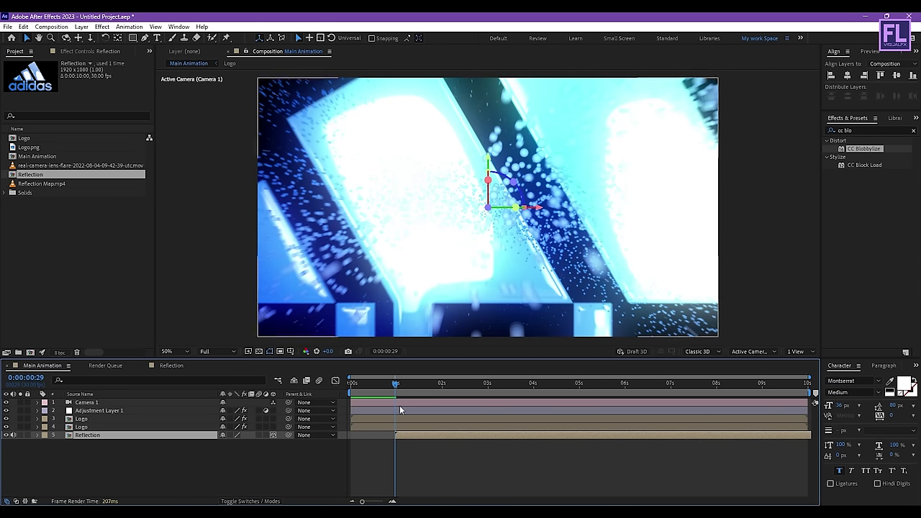
# Step: Keyframe the Reflection layer's opacity from 0% at 0:00:02:00 to 100% at 0:00:02:10
pyautogui.moveTo(394, 383); pyautogui.dragTo(431, 386)
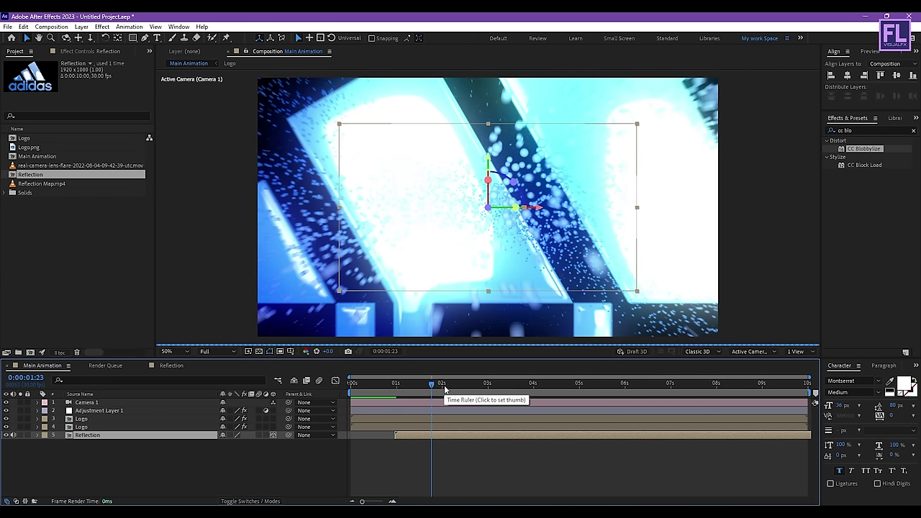
pyautogui.click(475, 385)
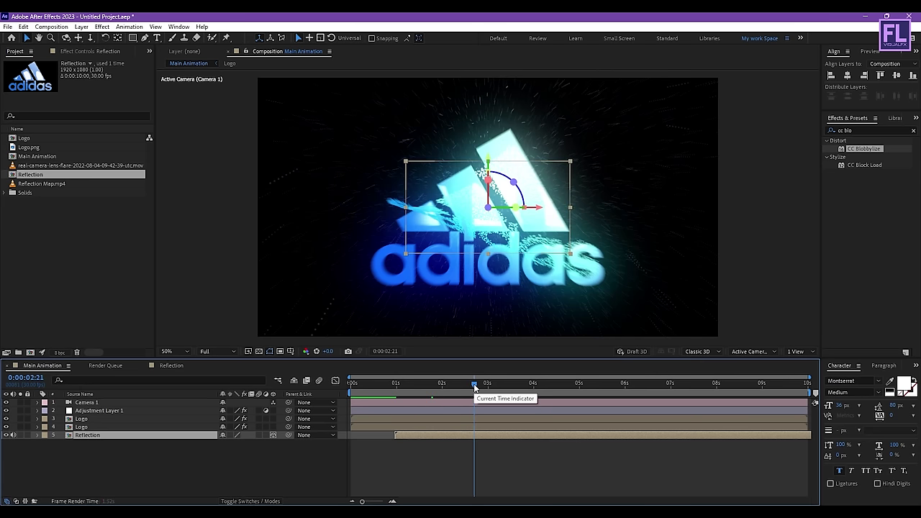
pyautogui.moveTo(476, 385); pyautogui.dragTo(442, 385)
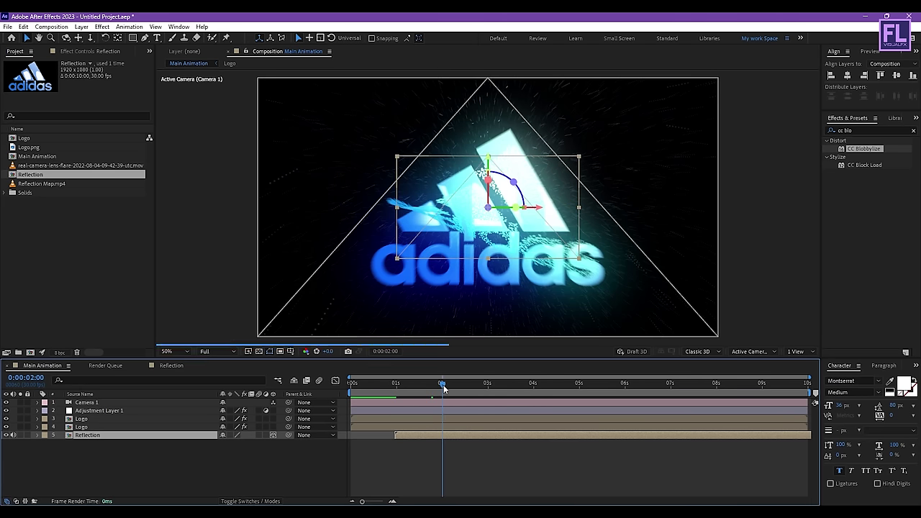
pyautogui.press('t')
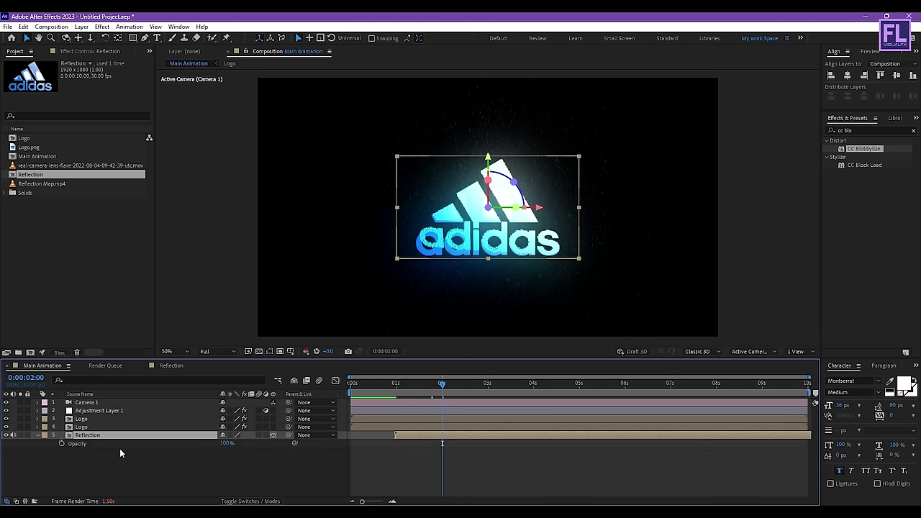
pyautogui.click(62, 443)
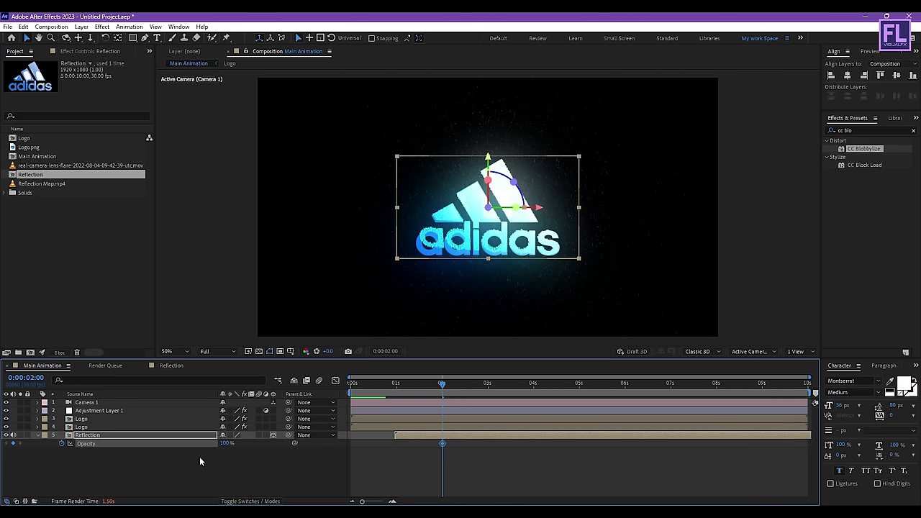
pyautogui.moveTo(206, 445); pyautogui.dragTo(151, 444)
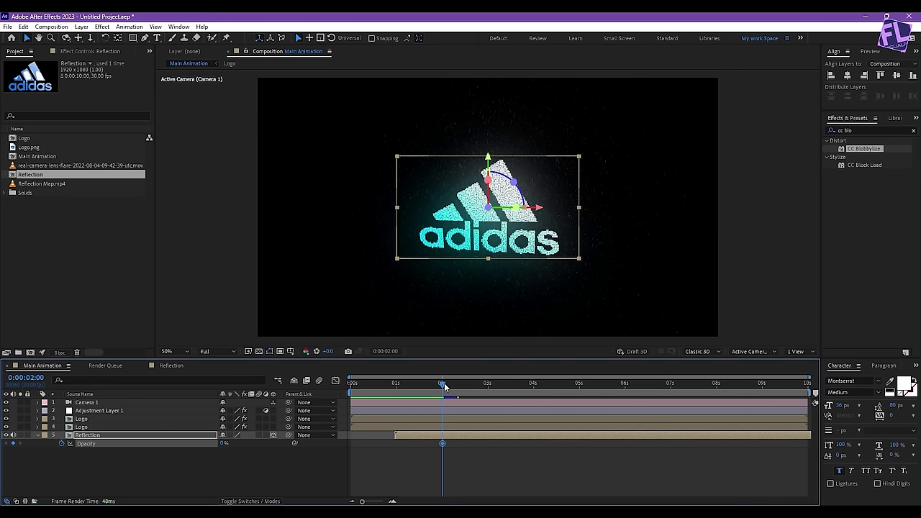
pyautogui.moveTo(441, 381); pyautogui.dragTo(457, 385)
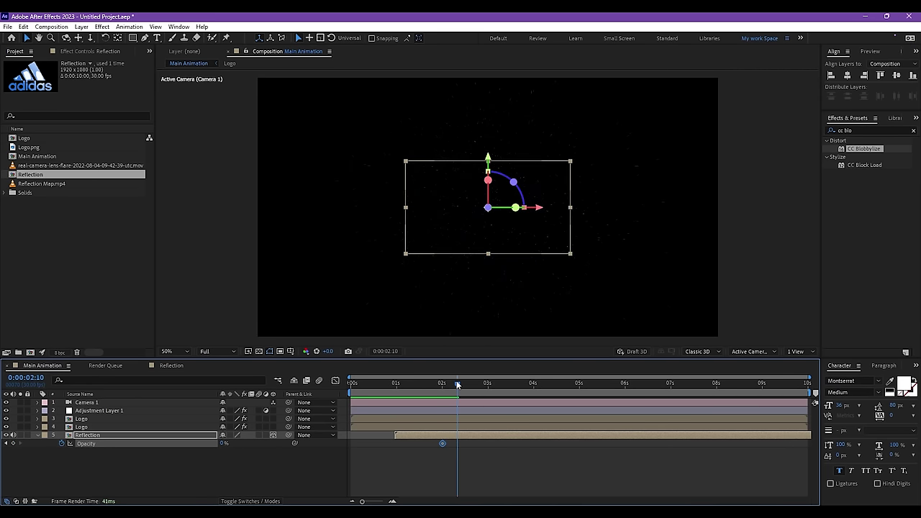
pyautogui.moveTo(223, 443); pyautogui.dragTo(337, 472)
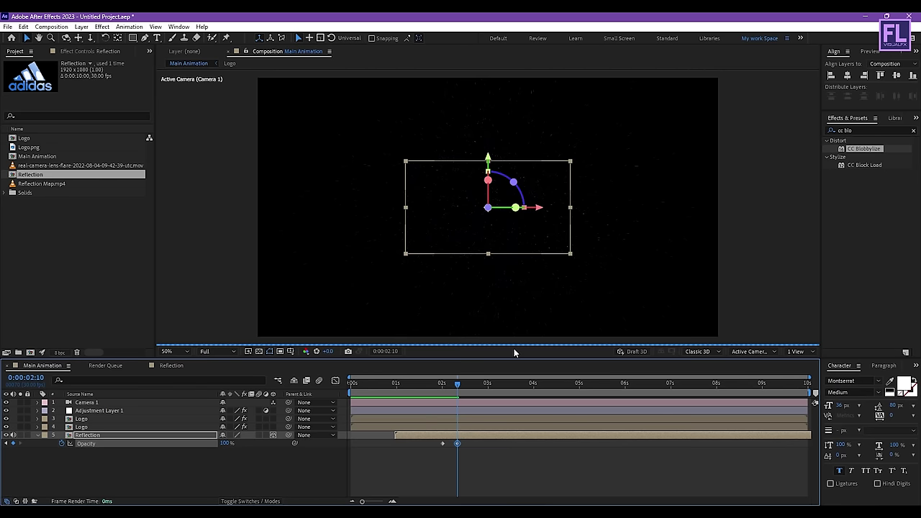
# Step: Collapse the Reflection layer's properties and preview the Main Animation composition from the start
pyautogui.moveTo(457, 383); pyautogui.dragTo(350, 383)
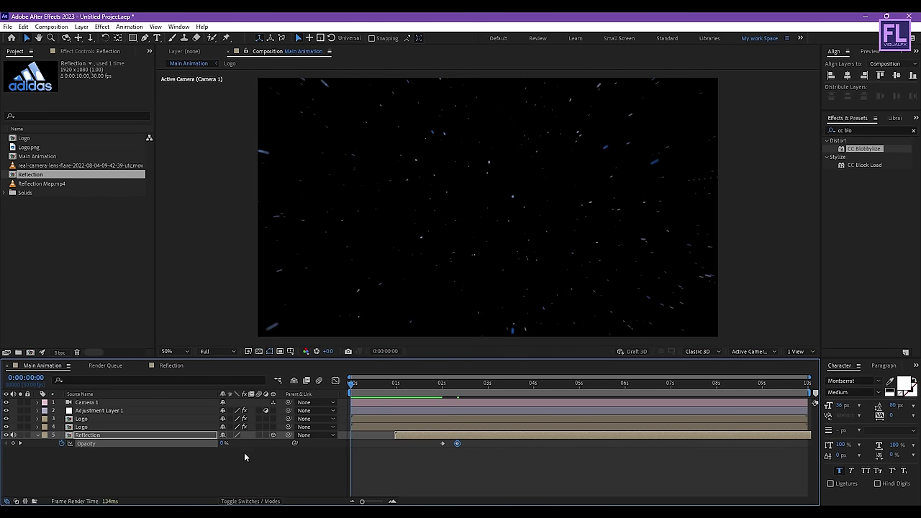
pyautogui.click(38, 436)
pyautogui.press('space')
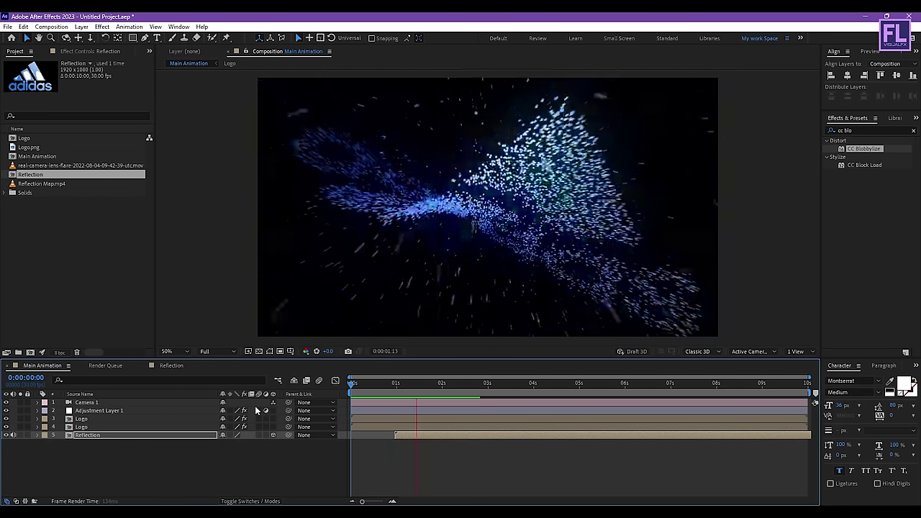
pyautogui.press('space')
pyautogui.click(460, 385)
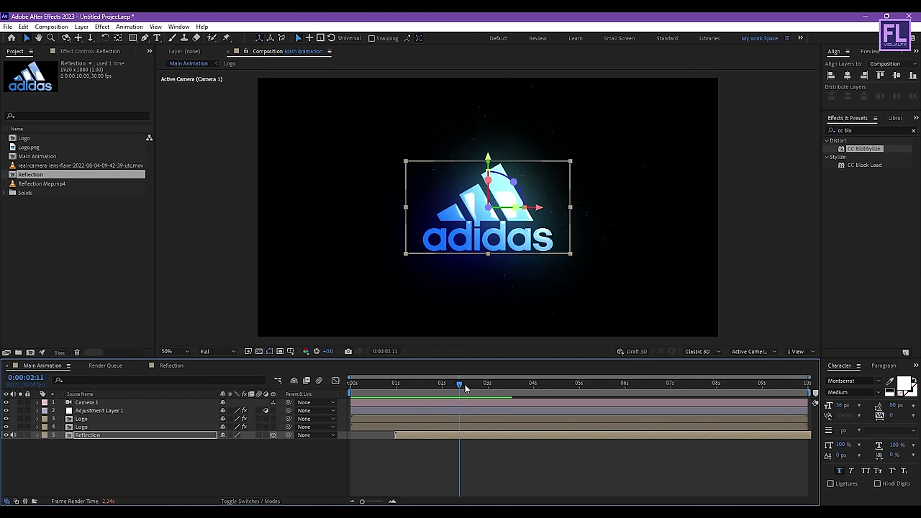
pyautogui.moveTo(465, 386); pyautogui.dragTo(345, 387)
# Step: Create a text layer reading adidas.com above Camera 1 in Main Animation
pyautogui.click(86, 402)
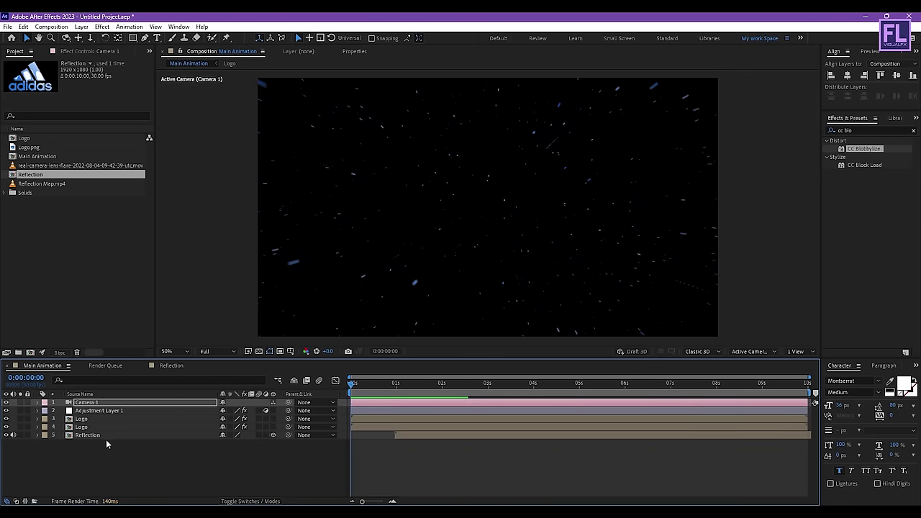
pyautogui.click(116, 466)
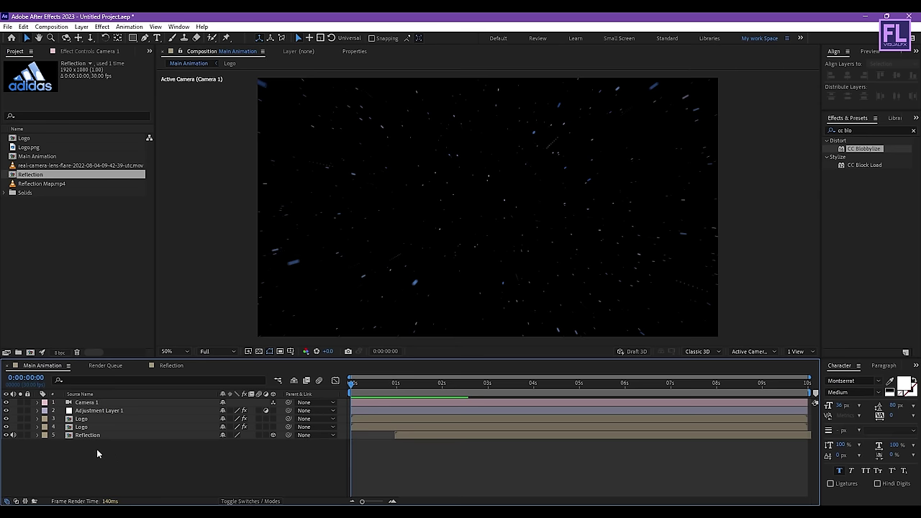
pyautogui.rightClick(96, 452)
pyautogui.moveTo(133, 333)
pyautogui.click(232, 347)
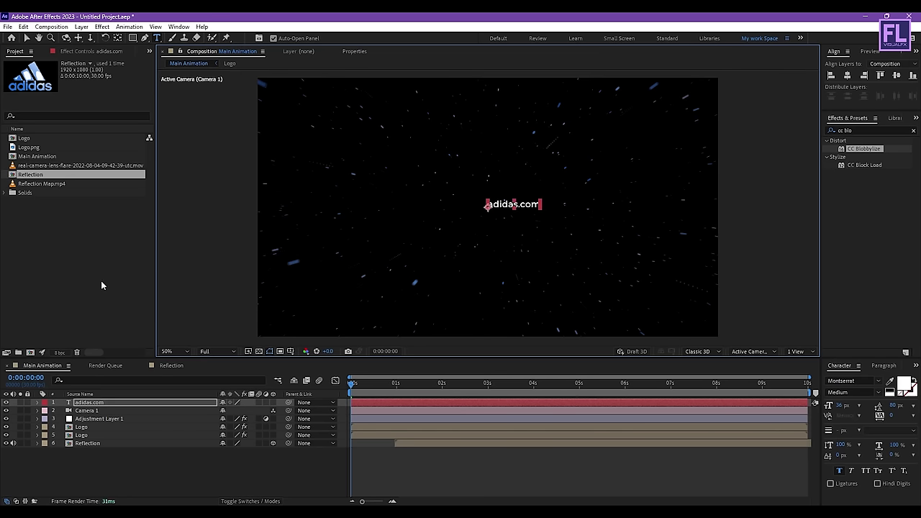
# Step: At 0:00:03:05, centre the adidas.com text horizontally in the composition and place it just beneath the logo
pyautogui.moveTo(396, 383); pyautogui.dragTo(495, 383)
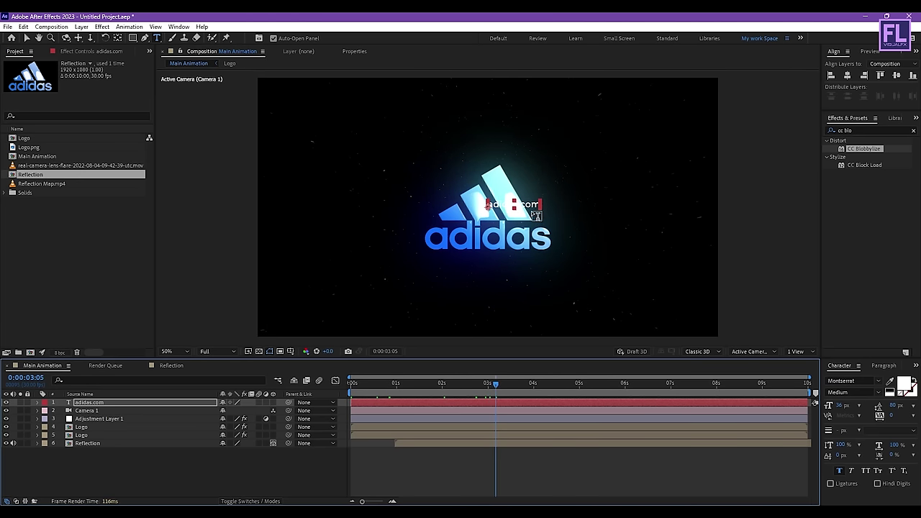
pyautogui.click(847, 75)
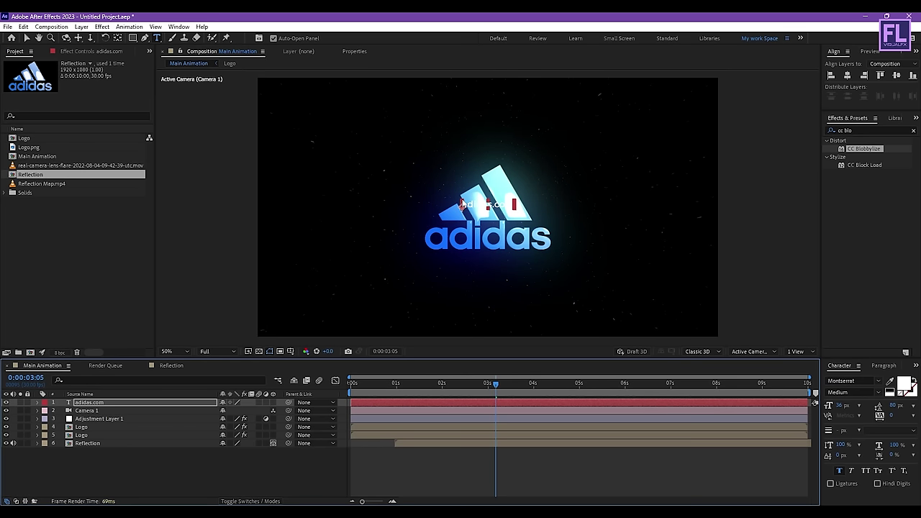
pyautogui.press('v')
pyautogui.moveTo(502, 218); pyautogui.dragTo(503, 267)
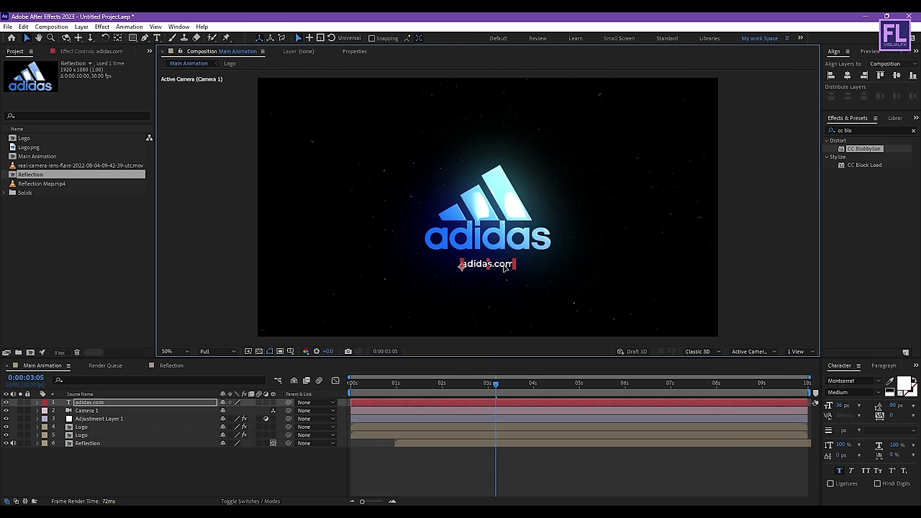
# Step: Turn the adidas.com text into a 3D layer, lowered beneath the logo and scaled to 313%
pyautogui.click(272, 403)
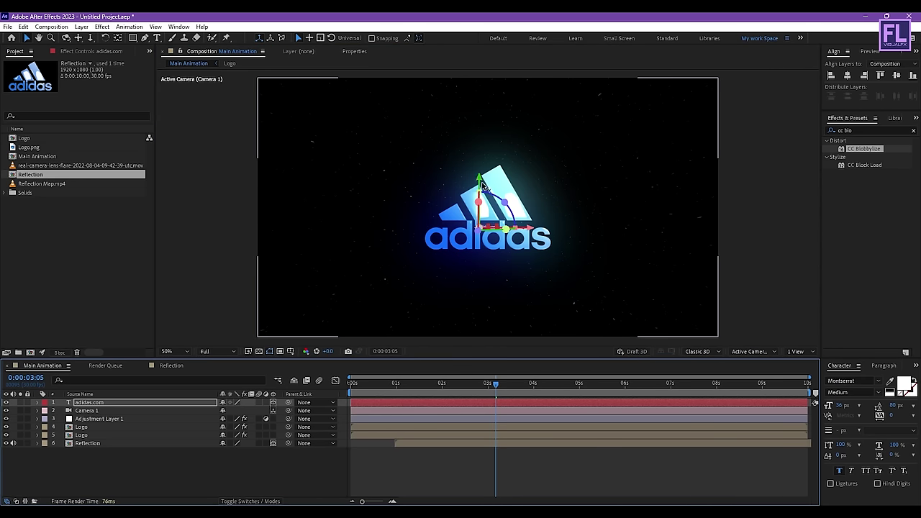
pyautogui.moveTo(481, 185); pyautogui.dragTo(481, 267)
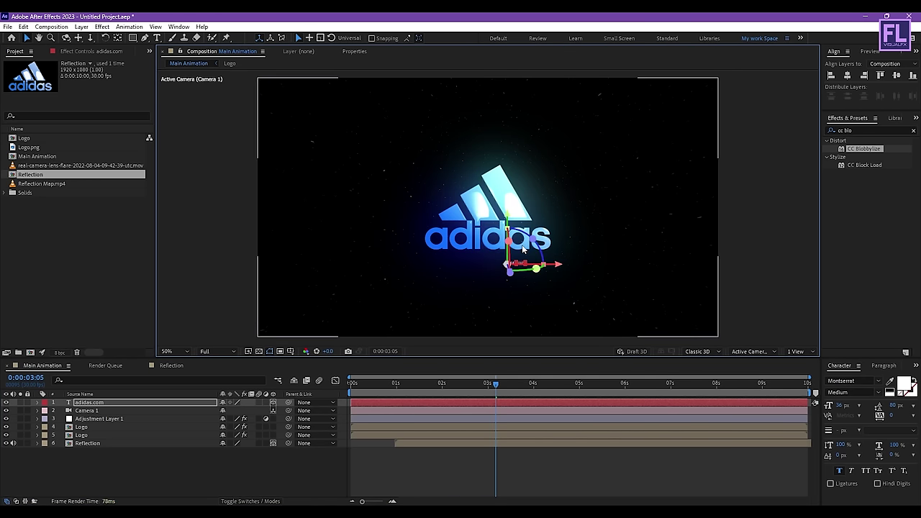
pyautogui.press('s')
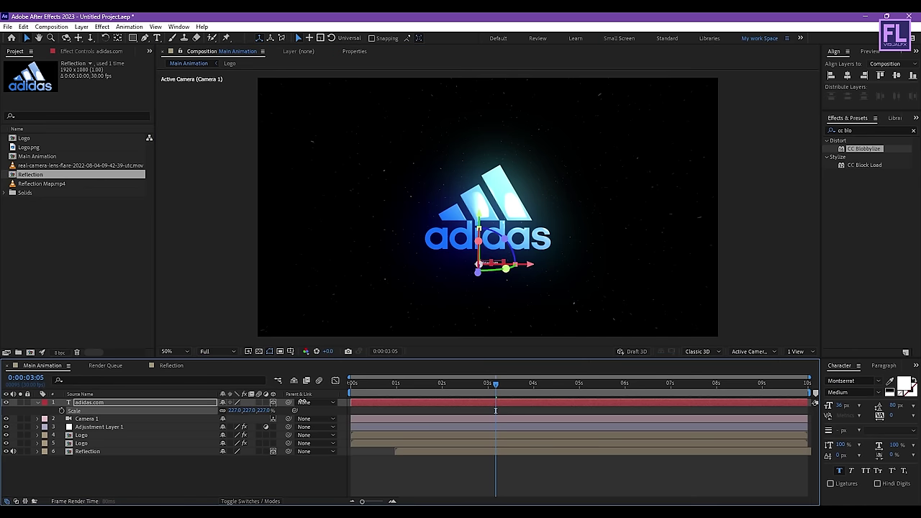
pyautogui.moveTo(231, 410); pyautogui.dragTo(484, 410)
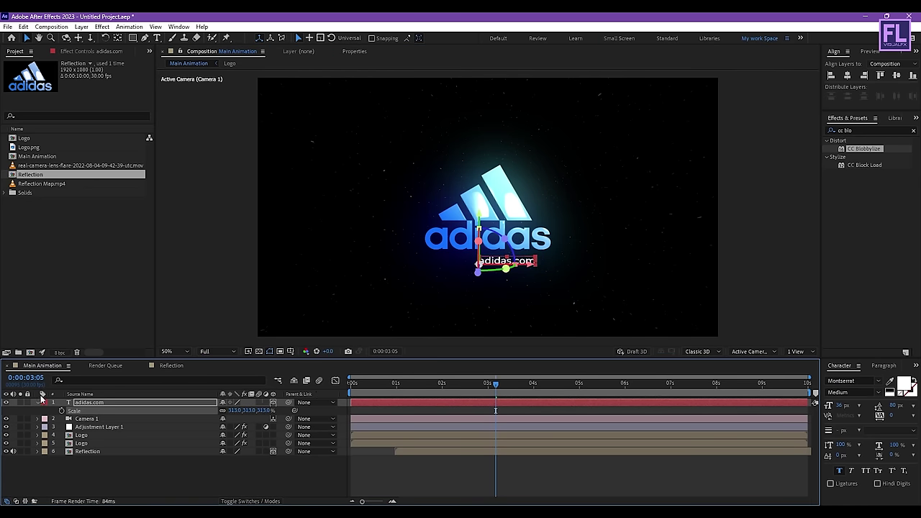
pyautogui.press('s')
# Step: Centre the enlarged adidas.com text just beneath the logo
pyautogui.moveTo(529, 268); pyautogui.dragTo(508, 260)
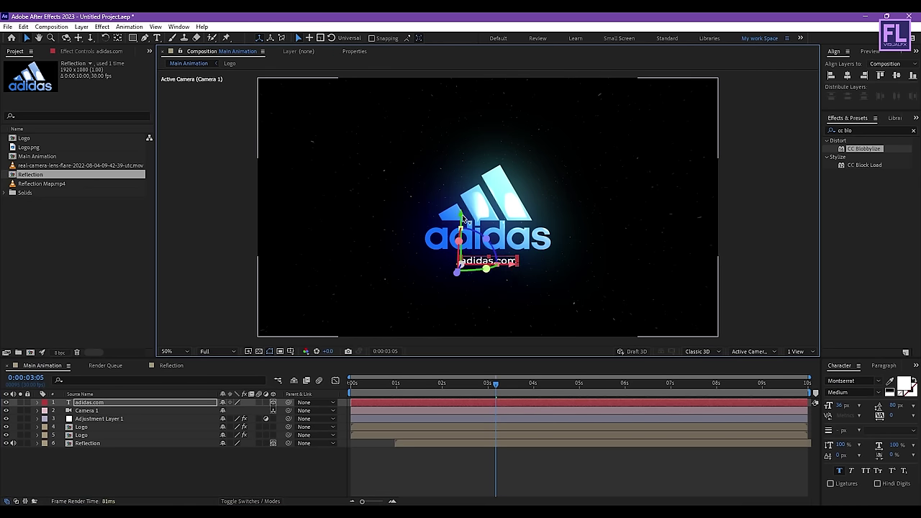
pyautogui.moveTo(465, 220); pyautogui.dragTo(466, 219)
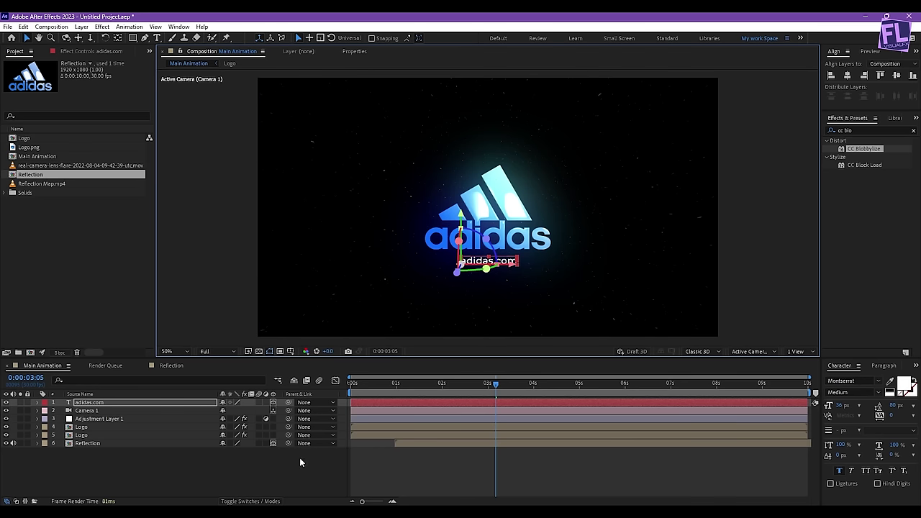
pyautogui.click(261, 467)
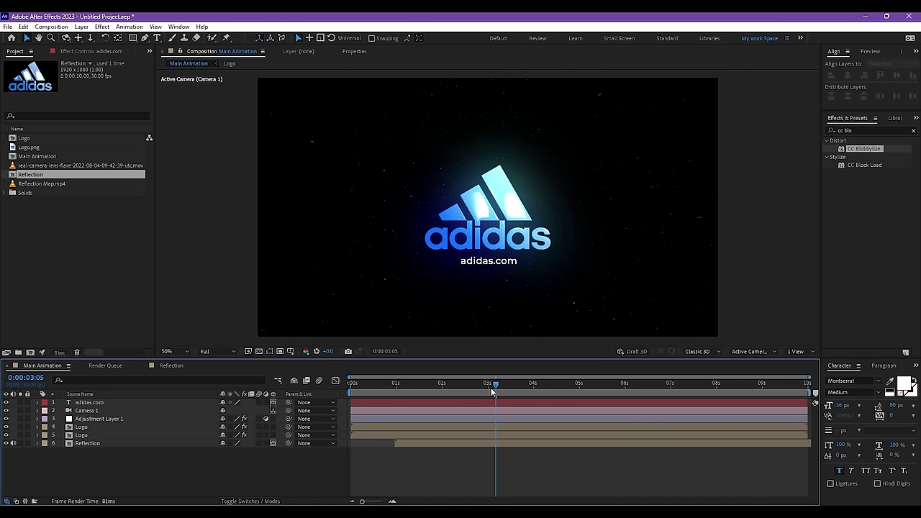
# Step: Keyframe the adidas.com layer's opacity from 0% at 0:00:01:24 to 100% at 0:00:02:15 with Easy Ease
pyautogui.moveTo(493, 393); pyautogui.dragTo(436, 384)
pyautogui.click(113, 404)
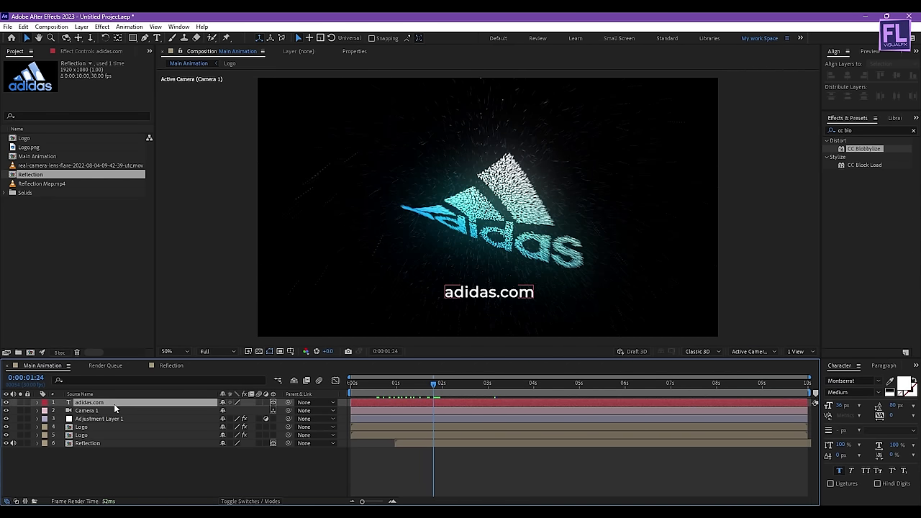
pyautogui.press('t')
pyautogui.click(62, 411)
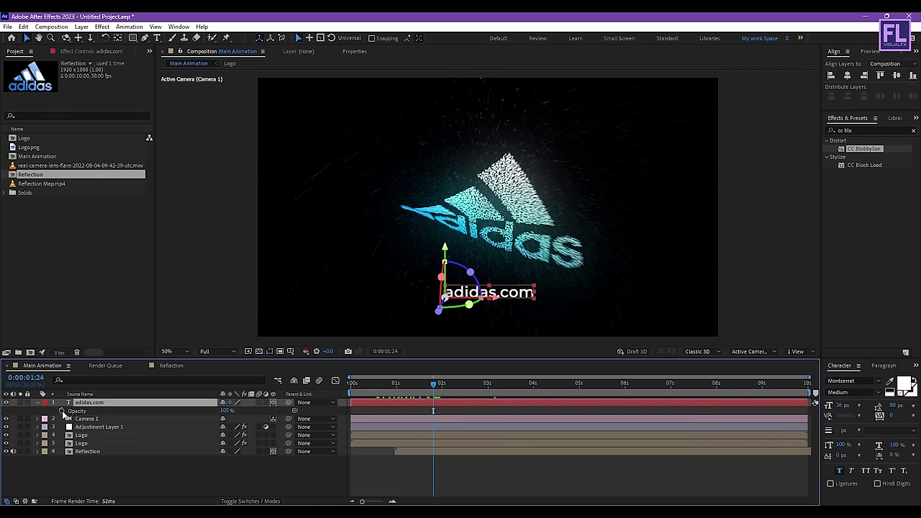
pyautogui.moveTo(227, 410); pyautogui.dragTo(136, 412)
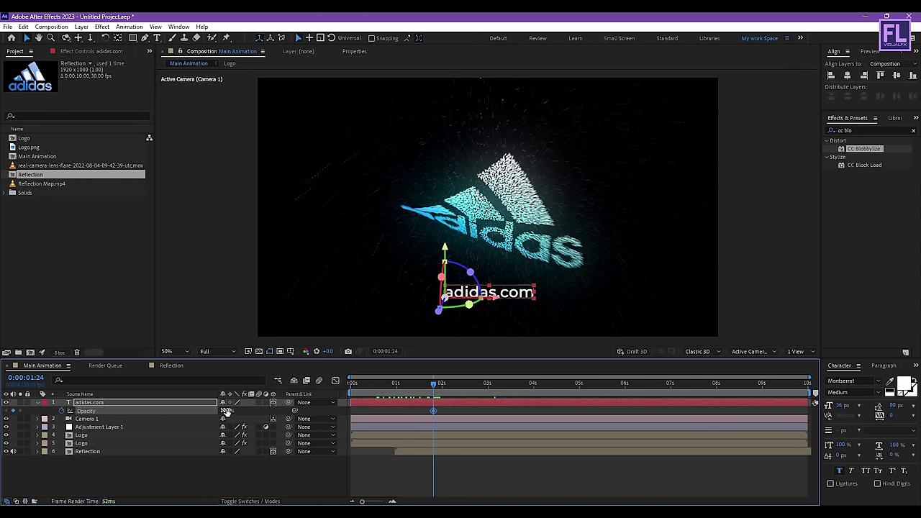
pyautogui.moveTo(442, 385); pyautogui.dragTo(463, 388)
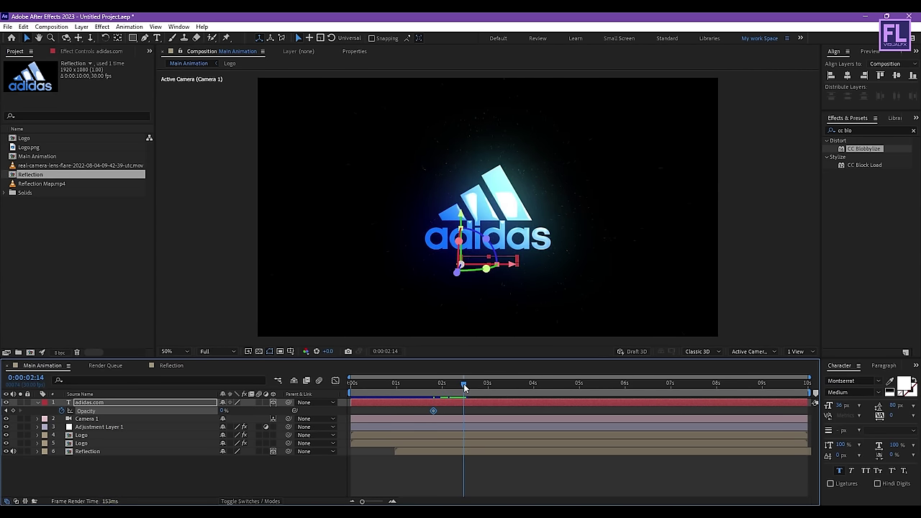
pyautogui.moveTo(221, 415); pyautogui.dragTo(485, 410)
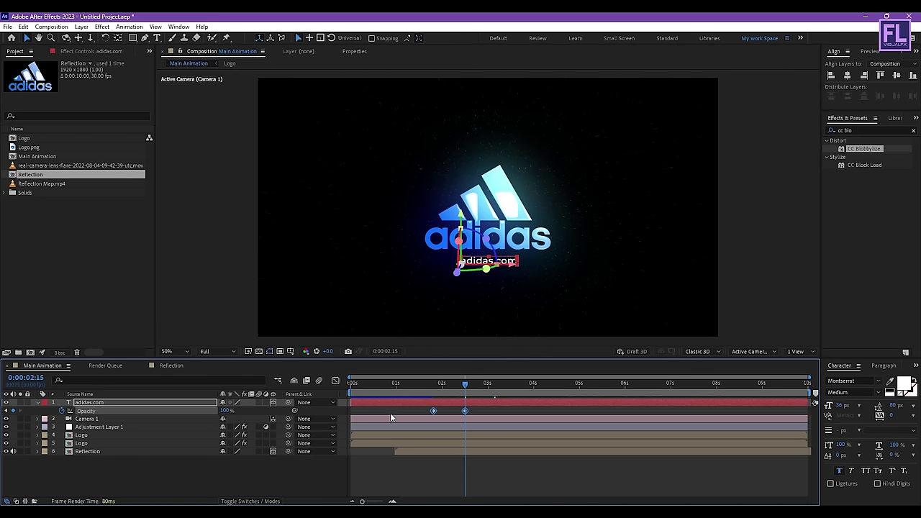
pyautogui.press('F9')
pyautogui.press('u')
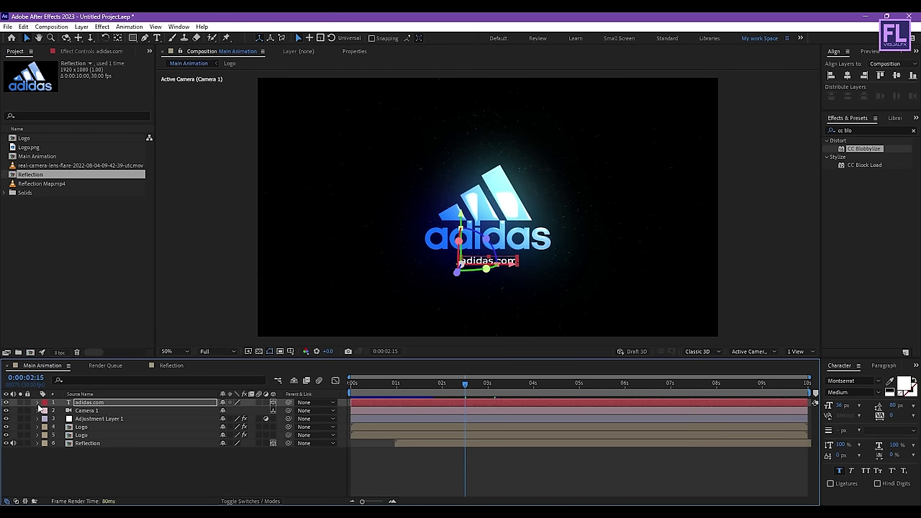
# Step: Preview the Main Animation composition from the start to check the adidas.com text fade-in
pyautogui.press('F2')
pyautogui.press('space')
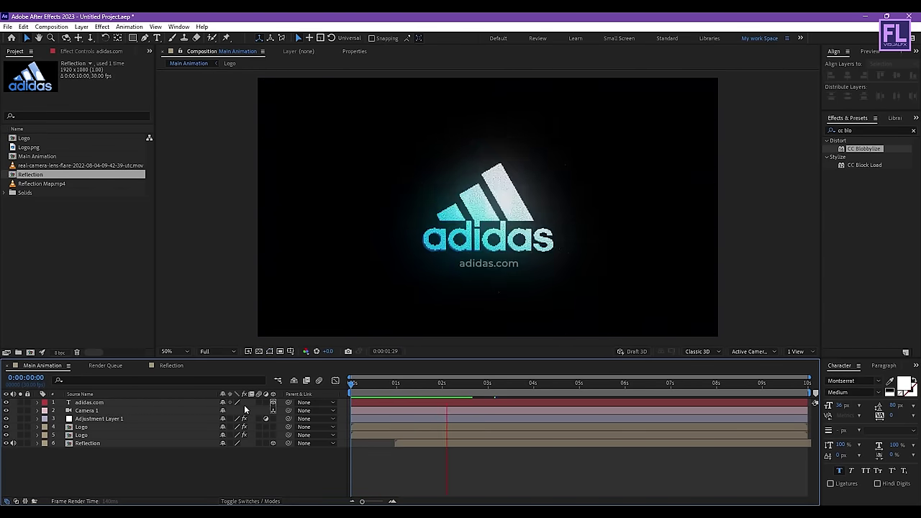
pyautogui.click(418, 386)
pyautogui.moveTo(418, 387); pyautogui.dragTo(468, 385)
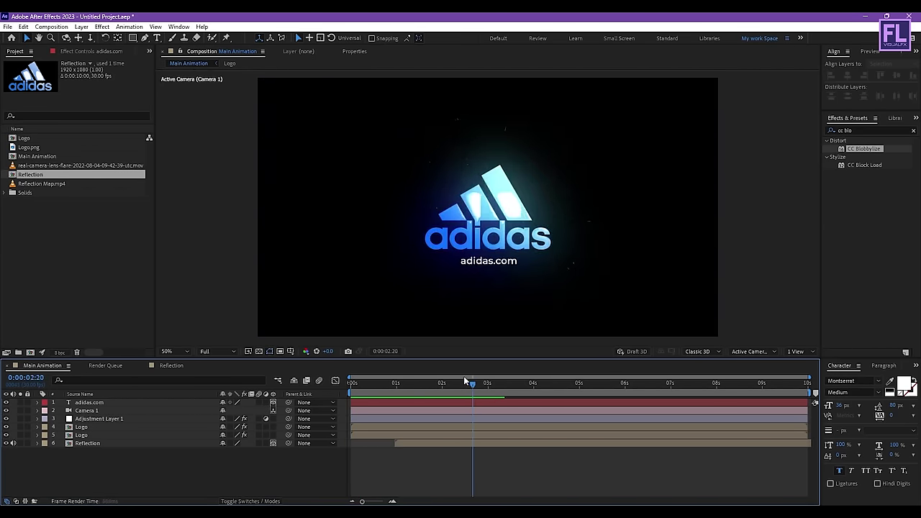
pyautogui.press('space')
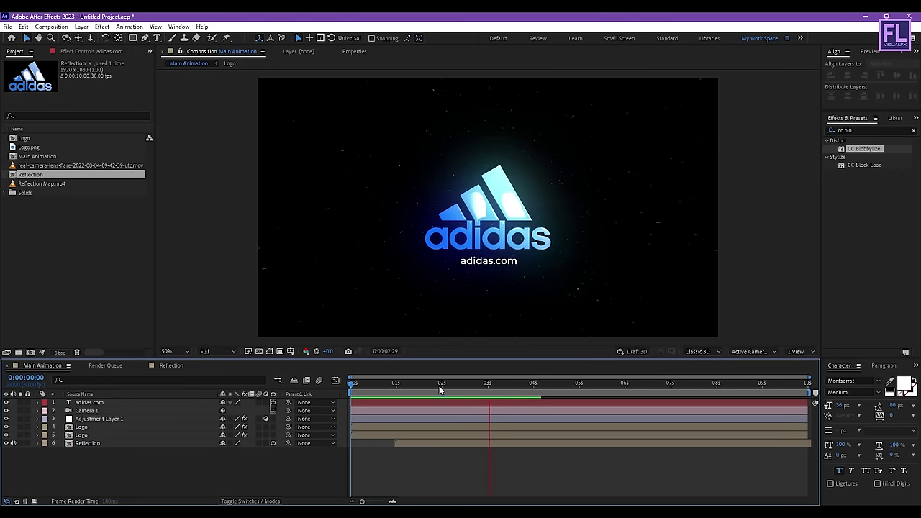
pyautogui.press('space')
# Step: Add the real-camera-lens-flare footage as the topmost layer of Main Animation and blend it with Screen mode
pyautogui.click(93, 275)
pyautogui.click(65, 166)
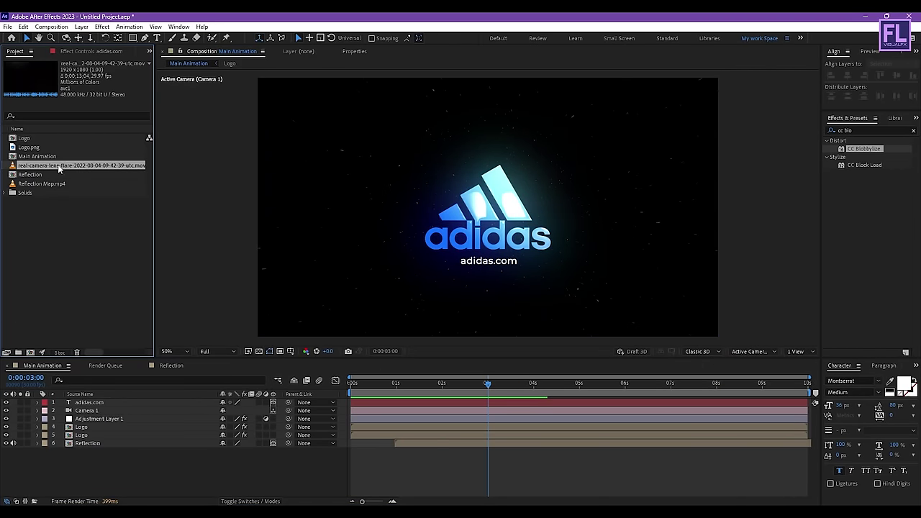
pyautogui.moveTo(60, 168); pyautogui.dragTo(119, 401)
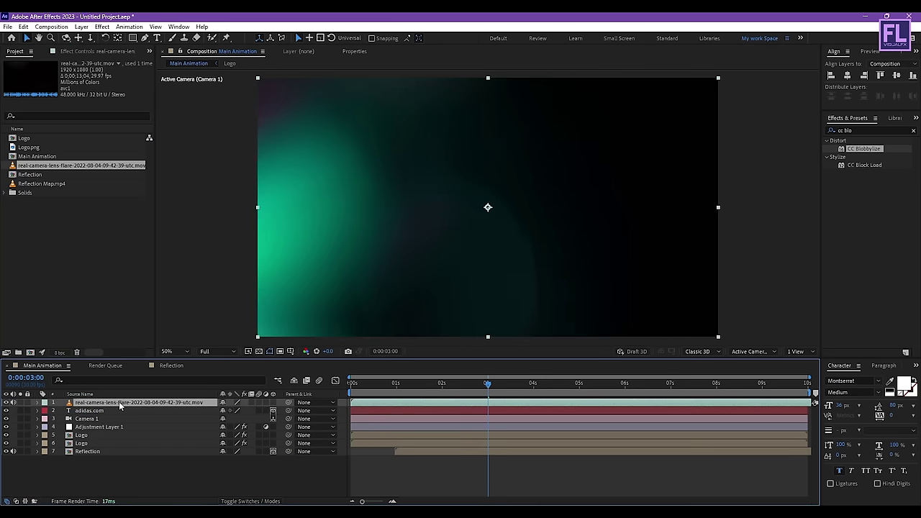
pyautogui.click(240, 501)
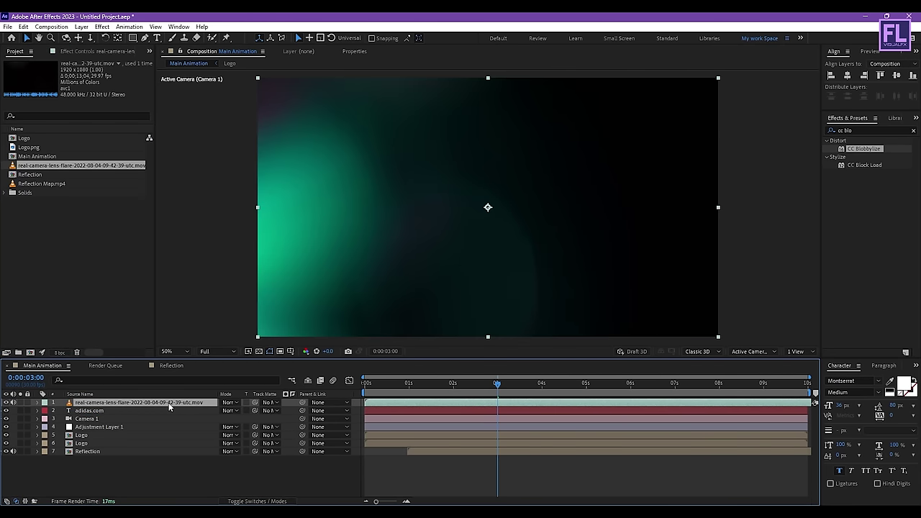
pyautogui.click(229, 407)
pyautogui.click(288, 202)
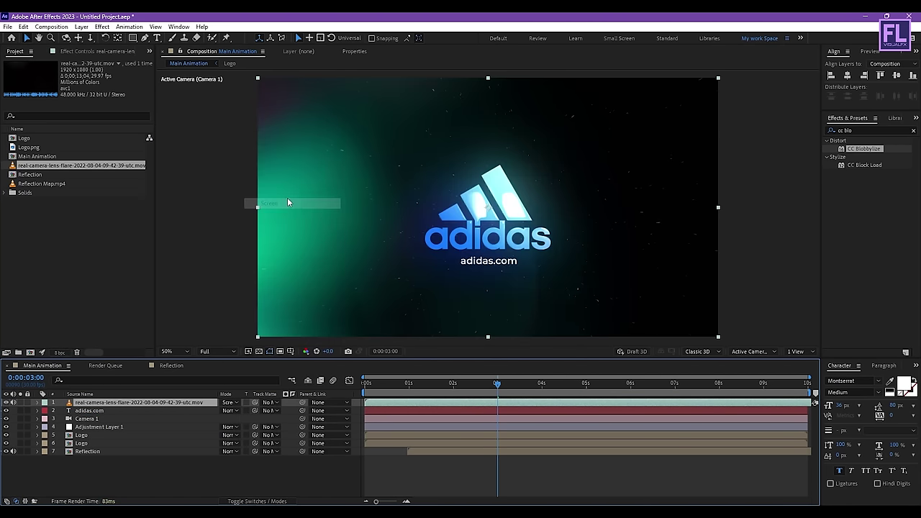
# Step: Split the lens flare layer at 0:00:02:03 and delete the part after the cut
pyautogui.moveTo(493, 390); pyautogui.dragTo(457, 378)
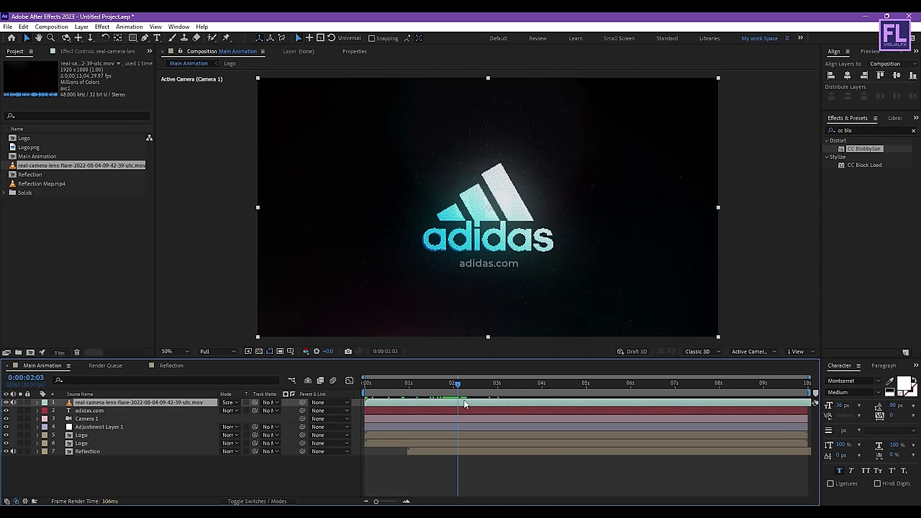
pyautogui.hotkey('ctrl', 'shift', 'd')
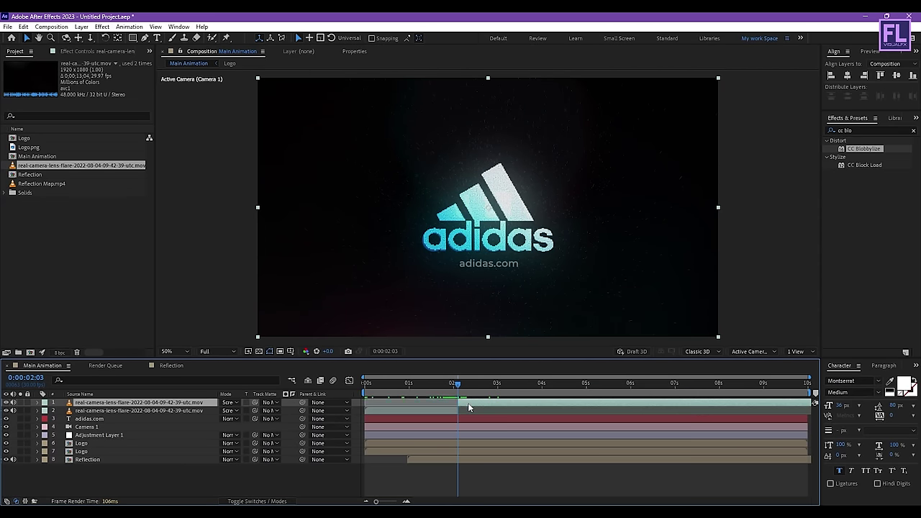
pyautogui.press('Delete')
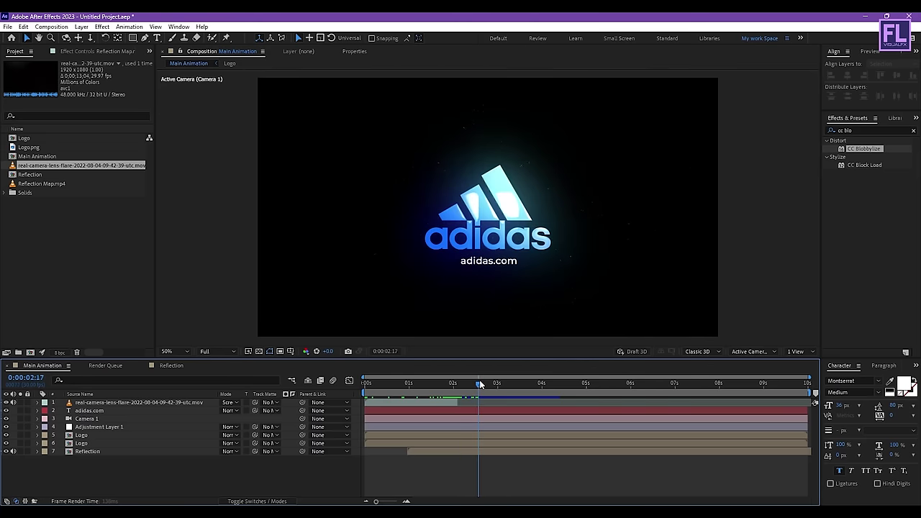
# Step: Shift the trimmed lens flare clip to start at about 0:00:01:19 and preview it from the start
pyautogui.moveTo(460, 385); pyautogui.dragTo(501, 405)
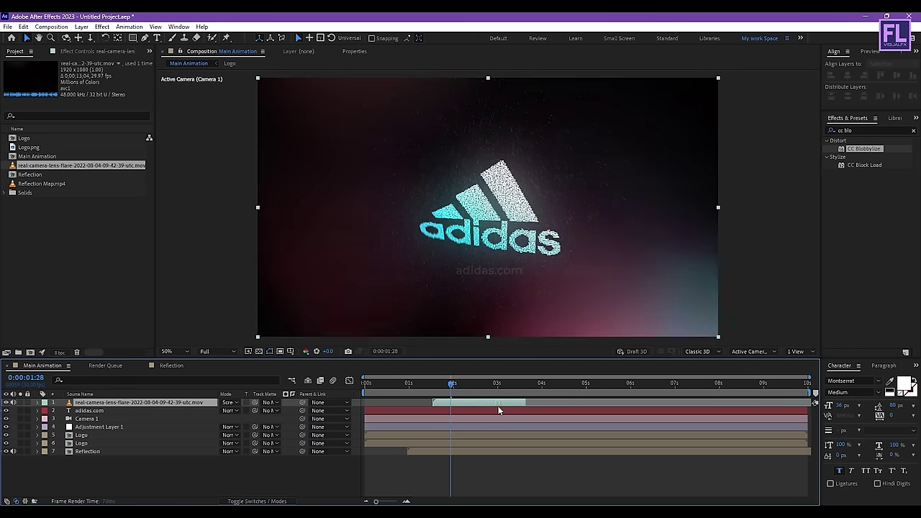
pyautogui.press('Home')
pyautogui.press('space')
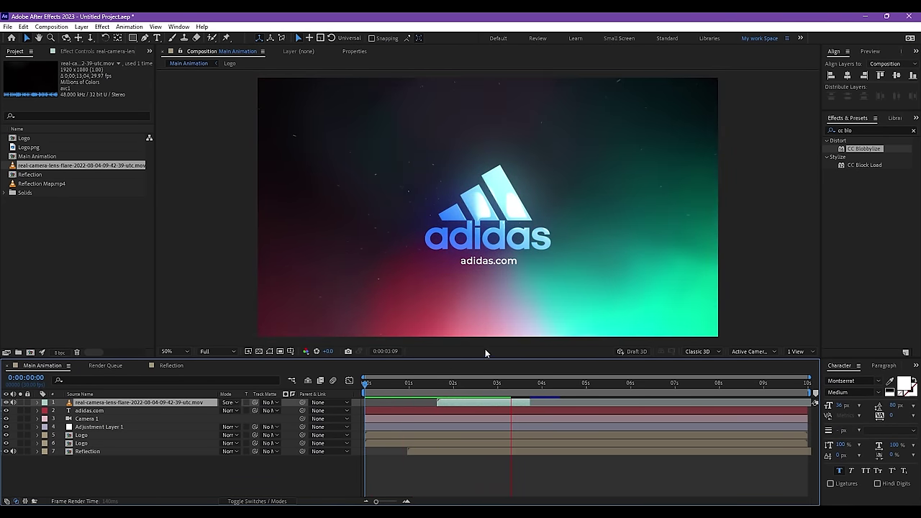
# Step: Nudge the Reflection layer slightly later in the timeline and preview the composition from the start
pyautogui.click(503, 452)
pyautogui.press('Home')
pyautogui.press('space')
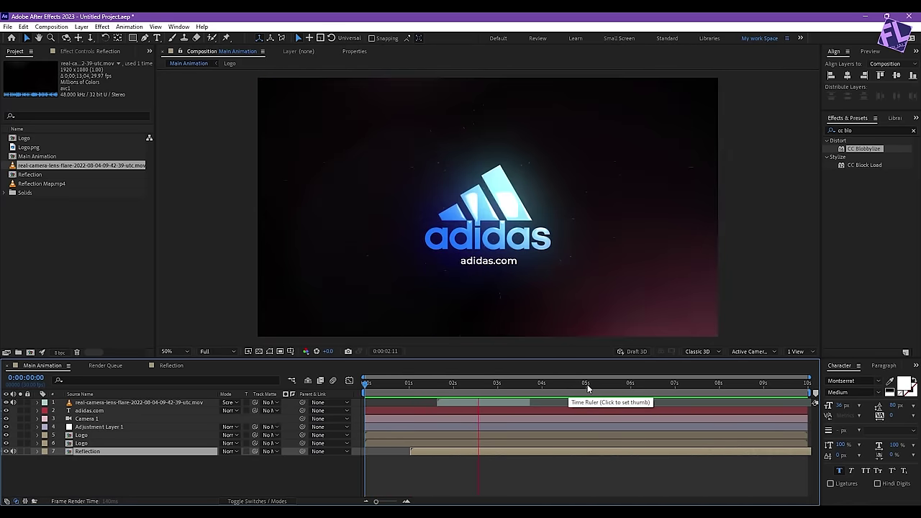
# Step: End the work area at about 0:00:05:00 and preview it from the start
pyautogui.click(588, 385)
pyautogui.moveTo(589, 384); pyautogui.dragTo(585, 384)
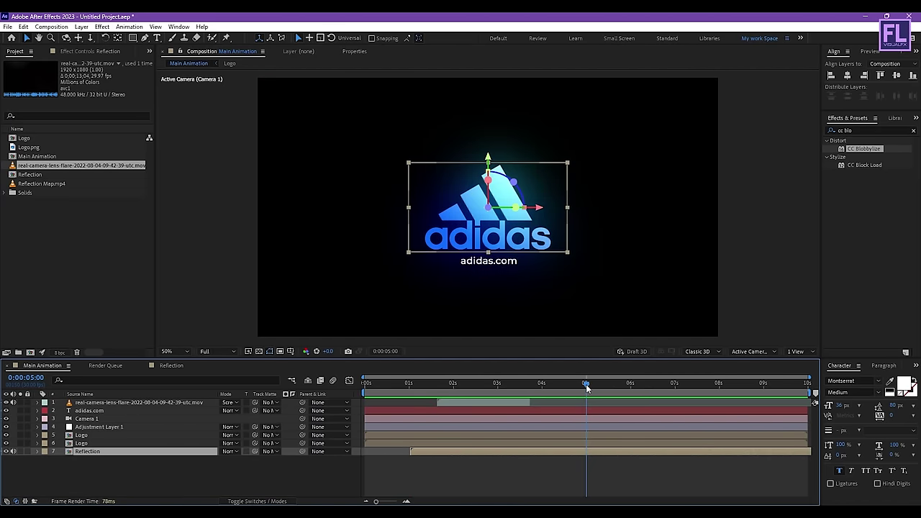
pyautogui.press('Home')
pyautogui.press('space')
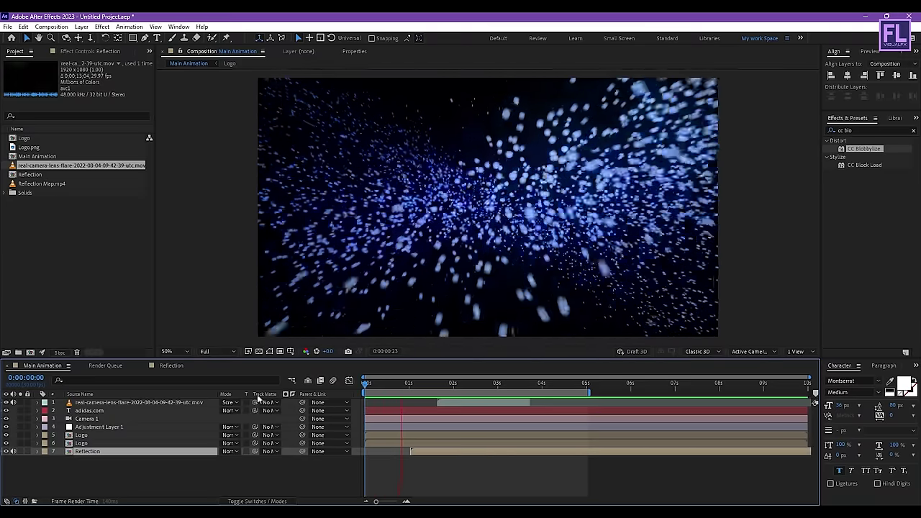
# Step: Fit the composition view to its panel and maximize the panel to watch the preview
pyautogui.click(174, 351)
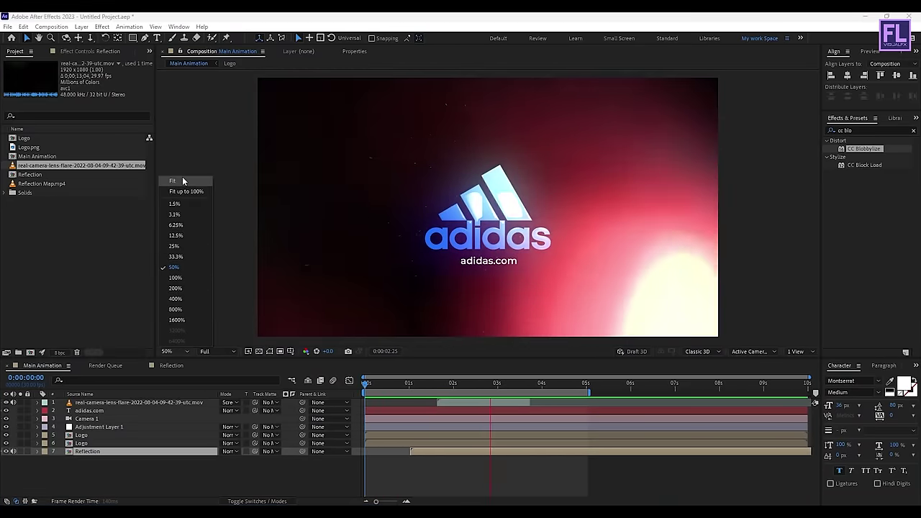
pyautogui.click(182, 181)
pyautogui.press('`')
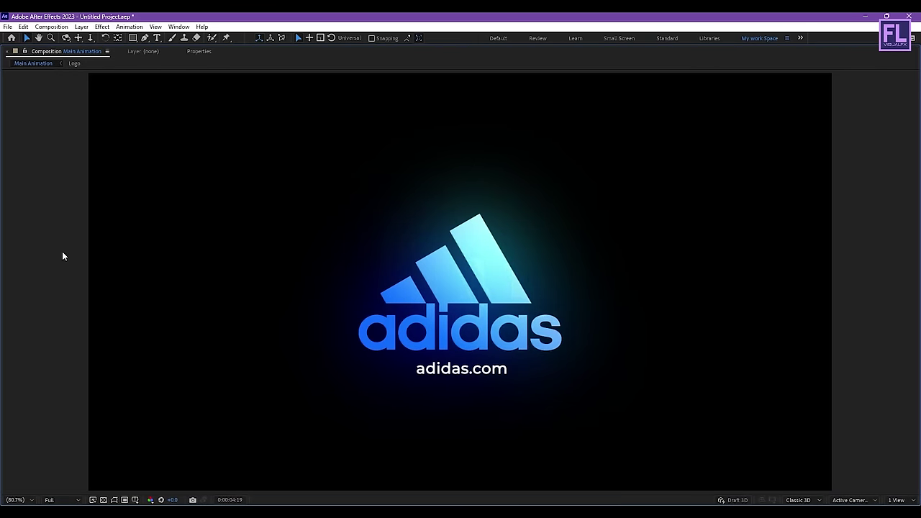